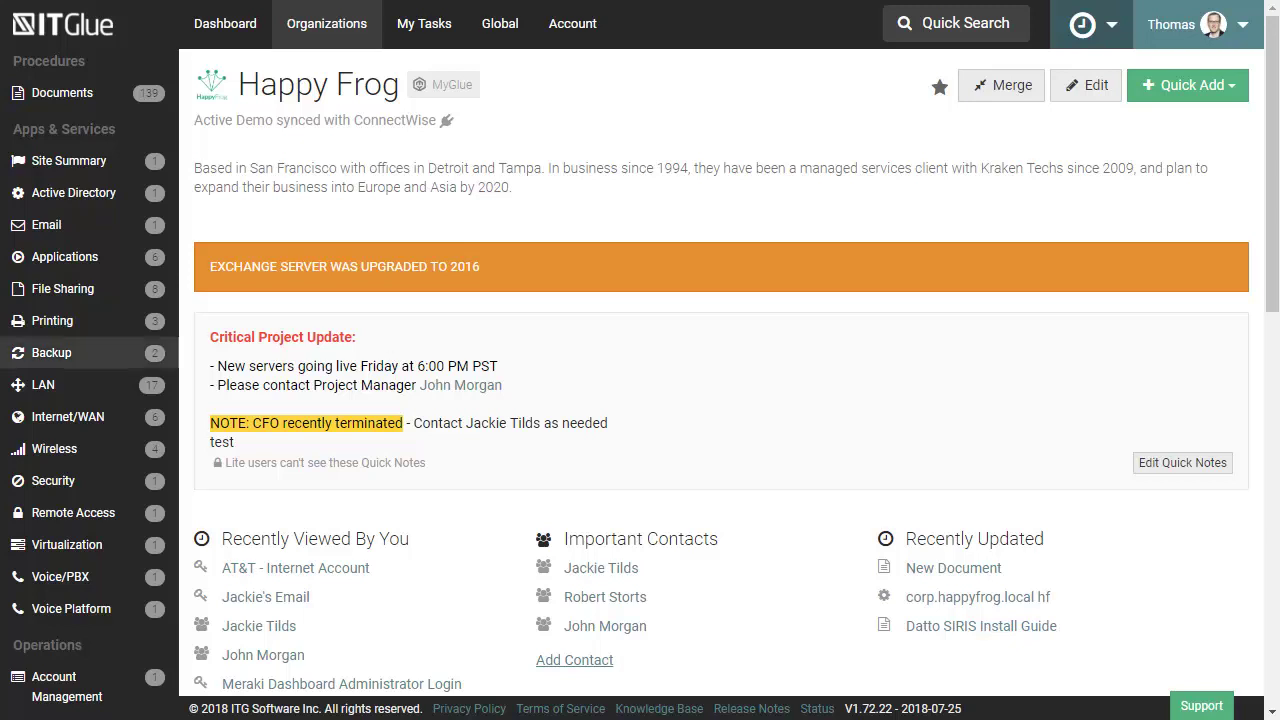
- Open the Email record under Happy Frog's Apps & Services
scroll(100, 330, up, 3)
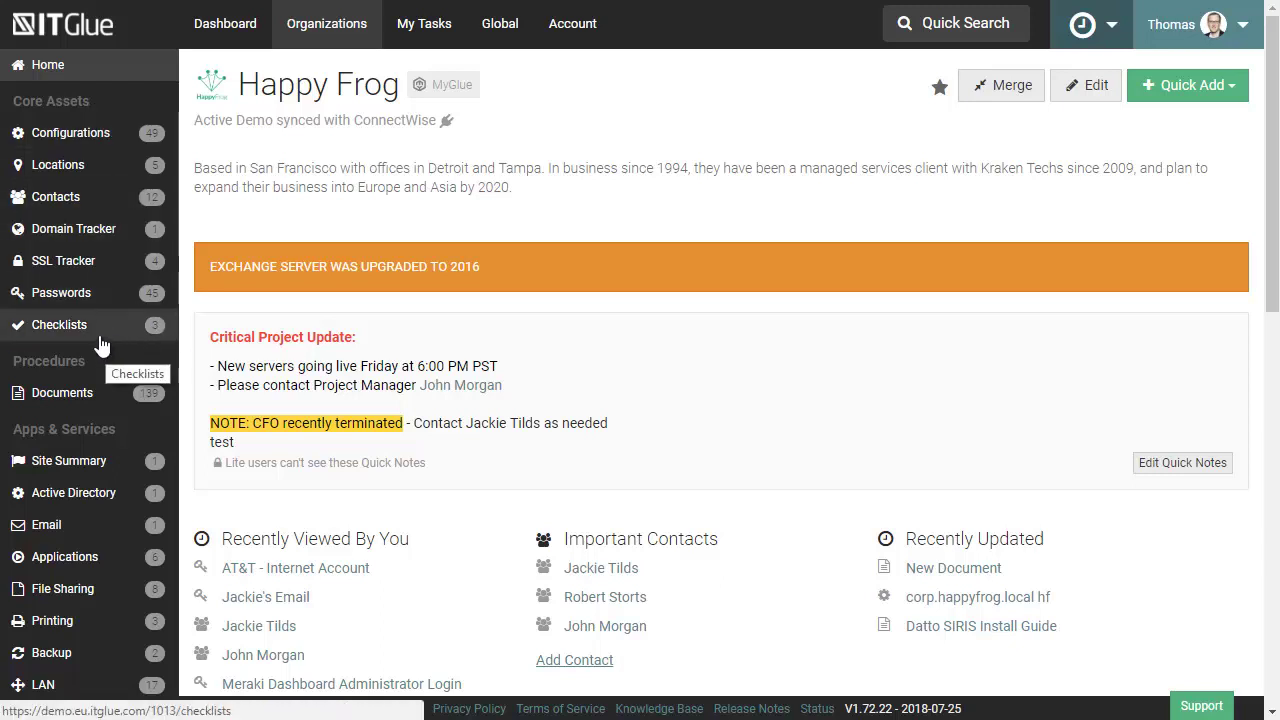
scroll(100, 345, down, 4)
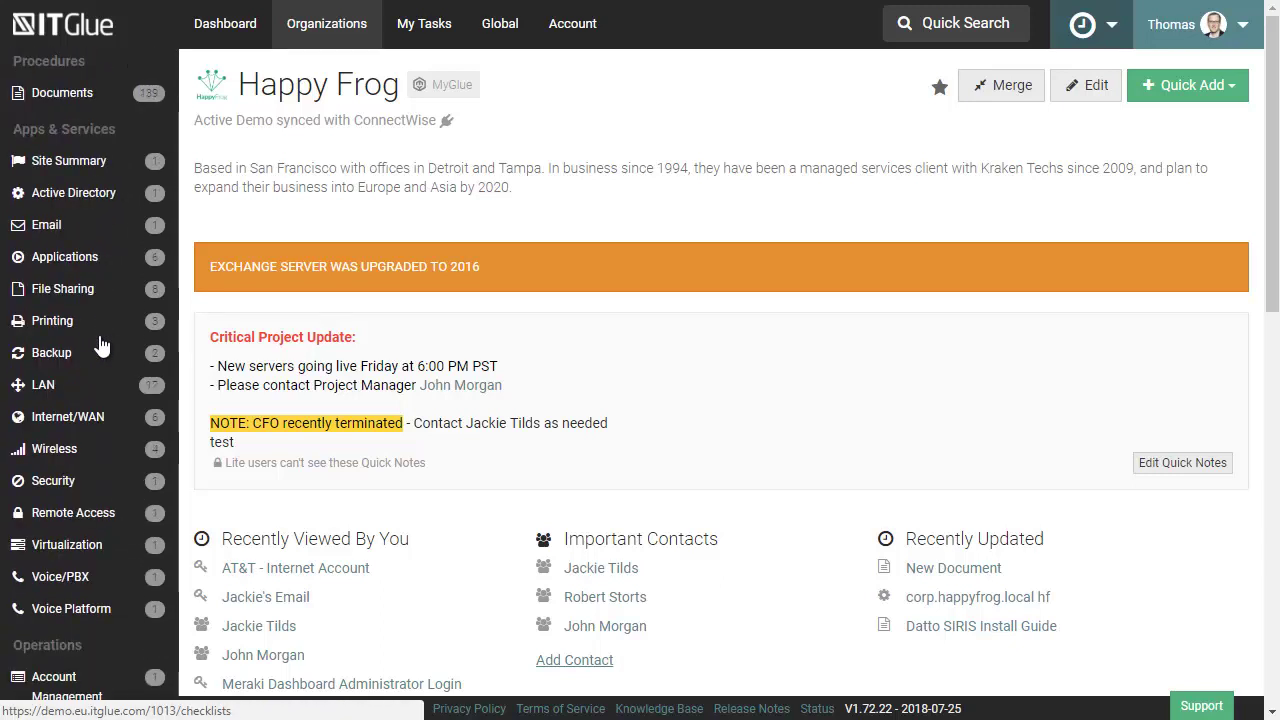
scroll(100, 345, up, 1)
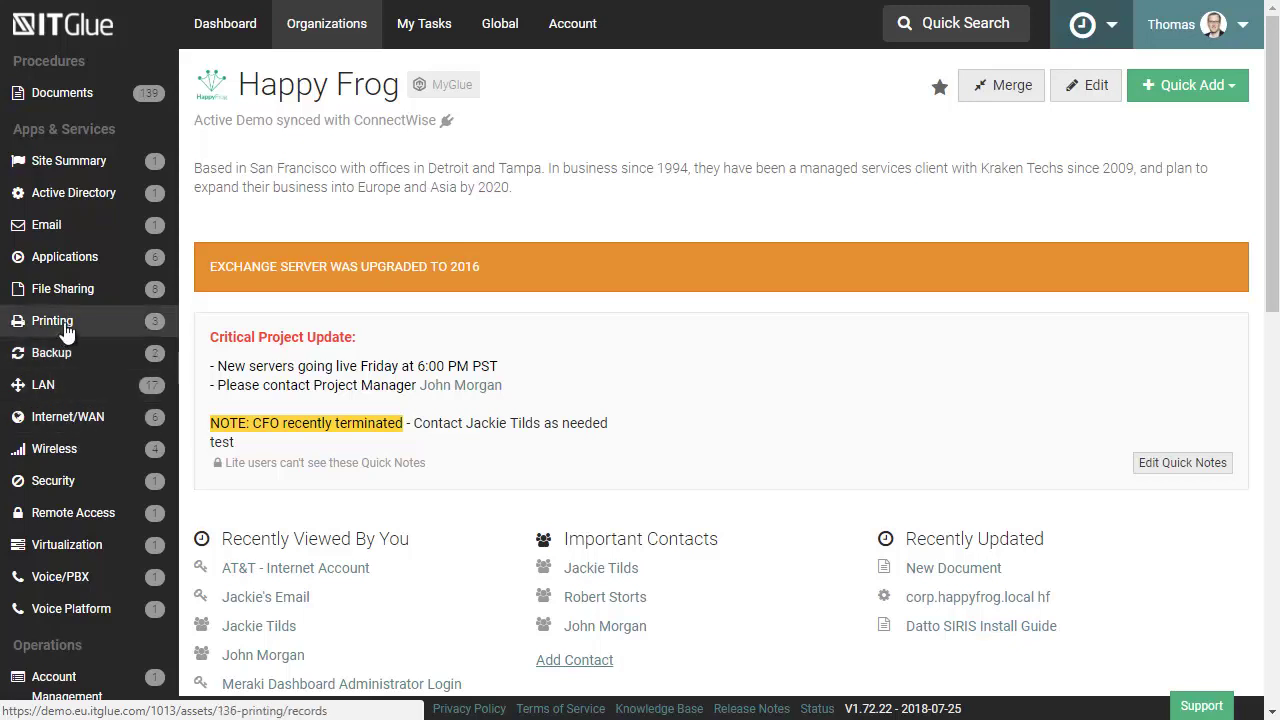
click(49, 225)
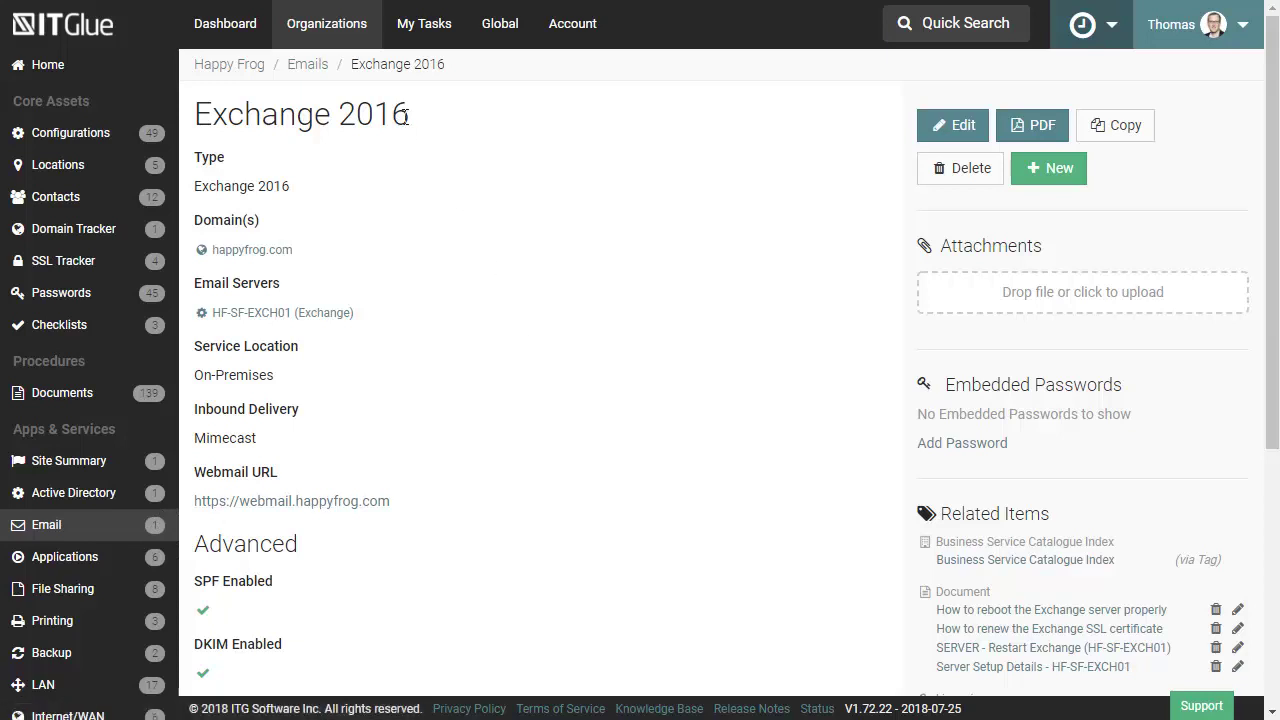
- Review the Exchange 2016 record, including its title, type, servers, inbound delivery, advanced settings and related items
drag(411, 114, 193, 134)
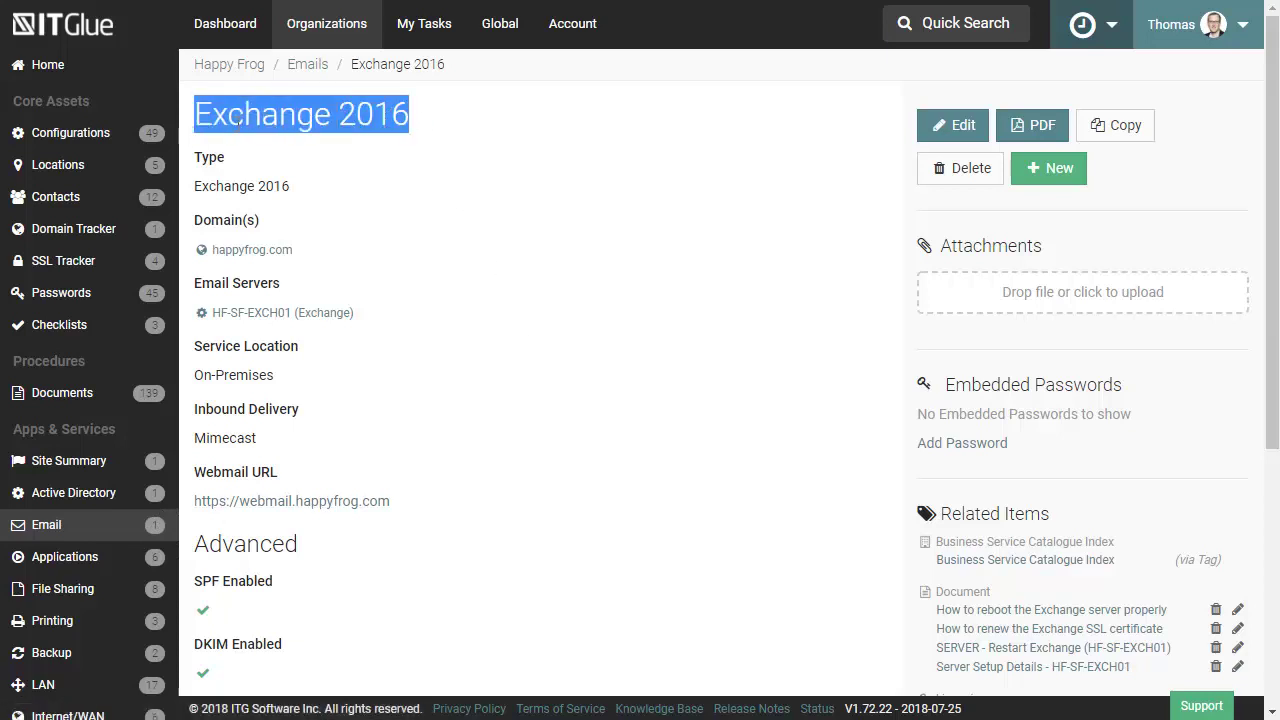
click(238, 120)
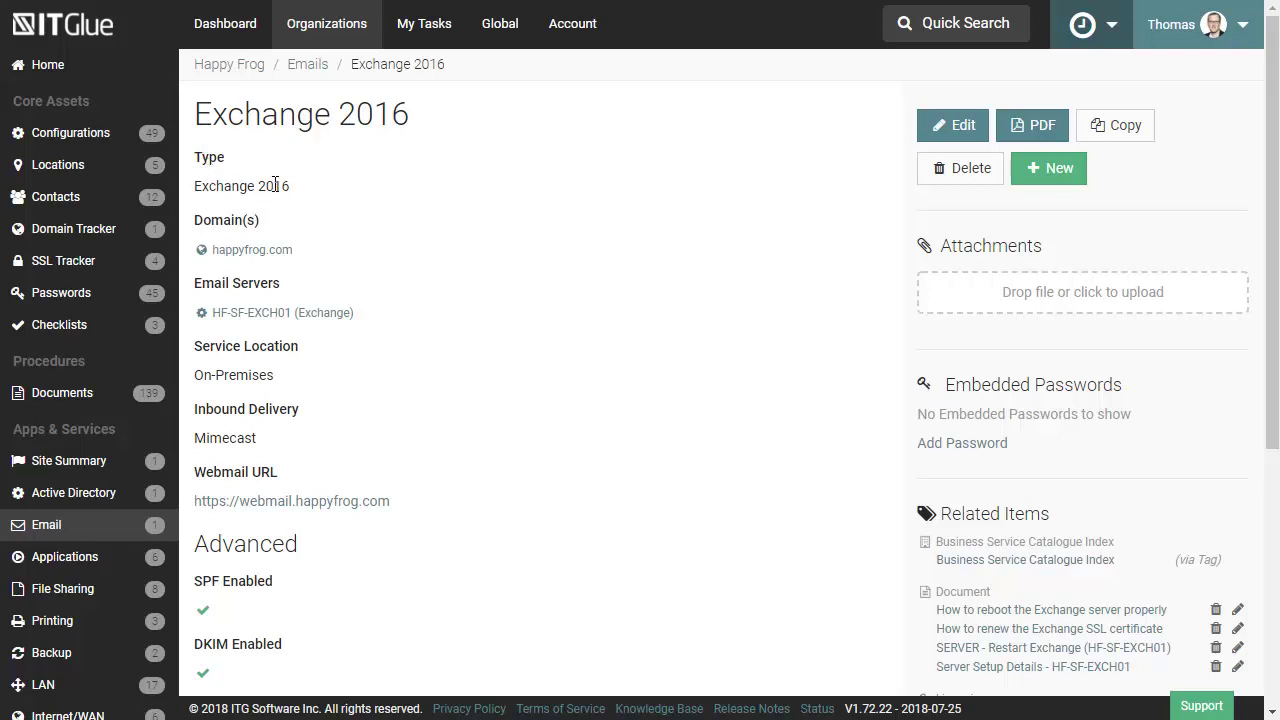
scroll(330, 265, down, 2)
scroll(340, 290, up, 2)
scroll(500, 337, down, 2)
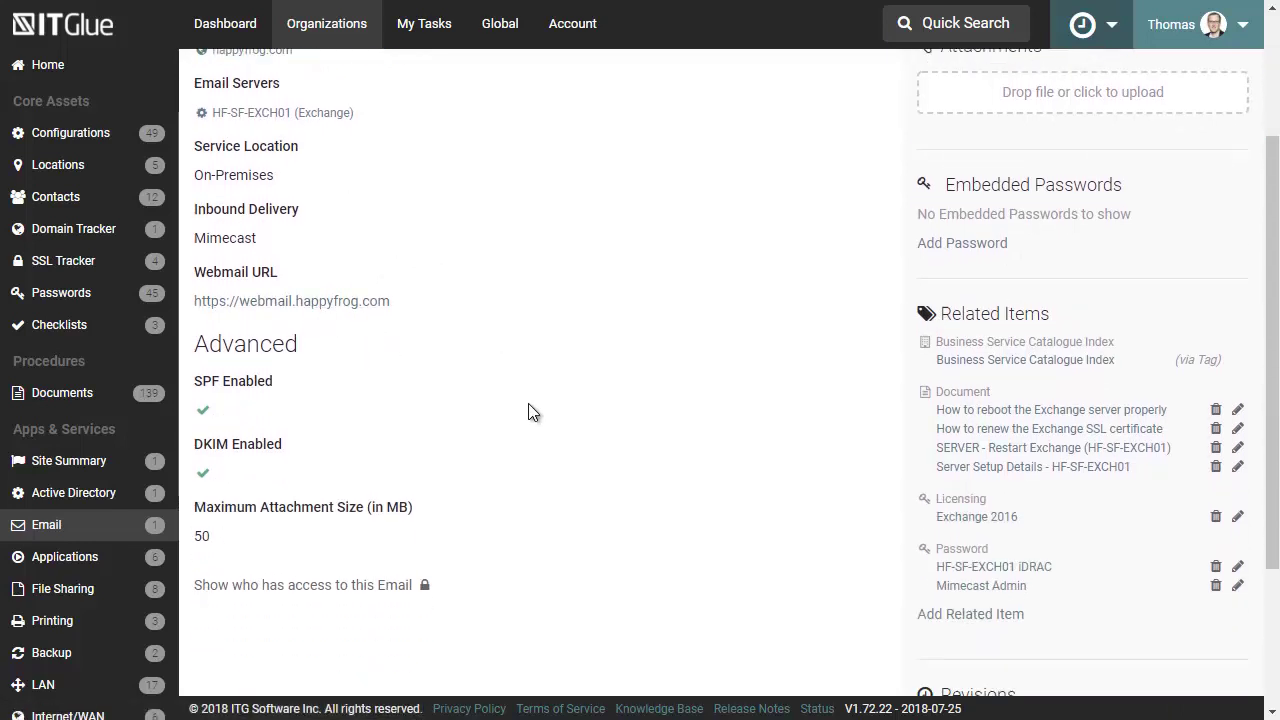
scroll(629, 514, up, 2)
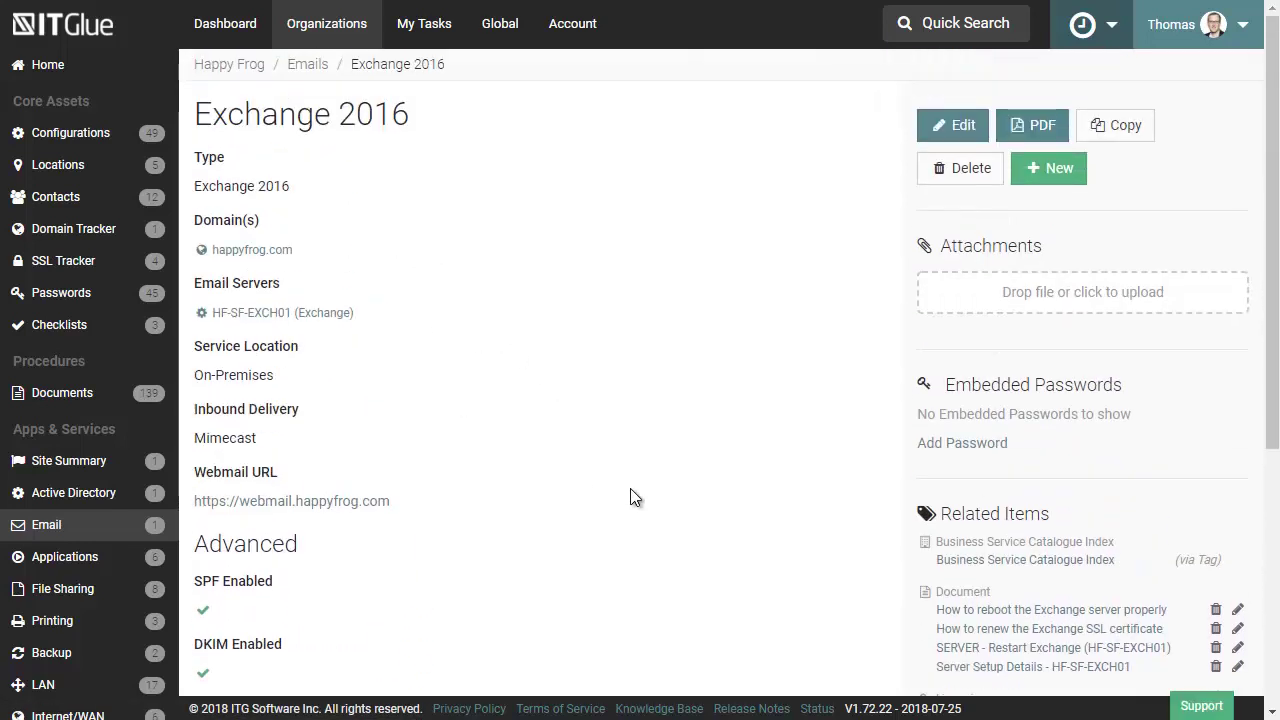
- Open the Exchange 2016 record for editing and examine its type options, domain field and email server field
click(960, 132)
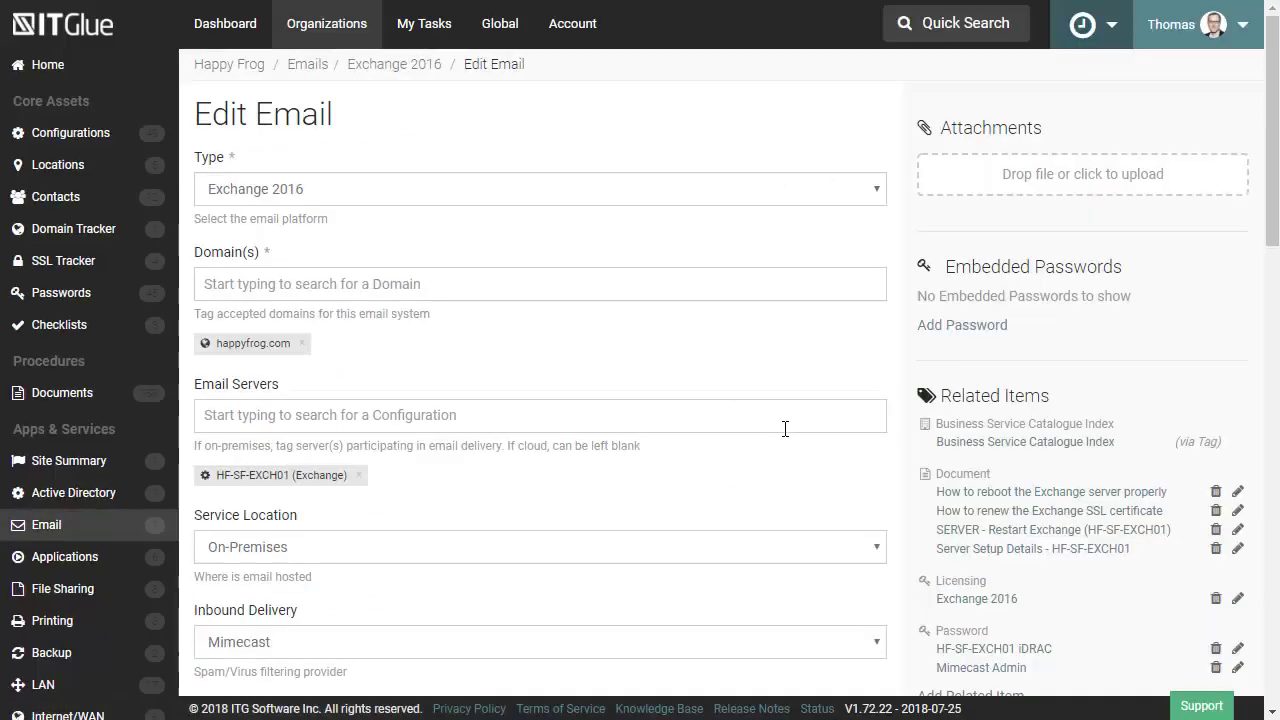
click(872, 189)
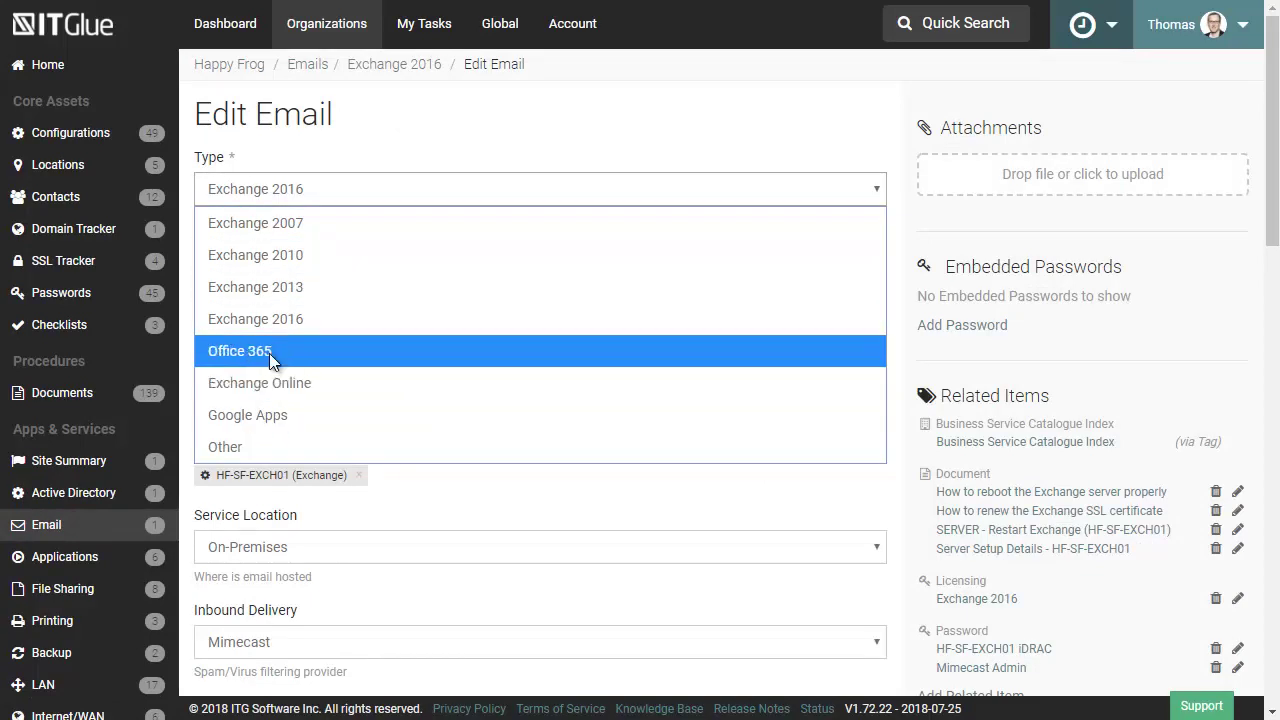
click(463, 121)
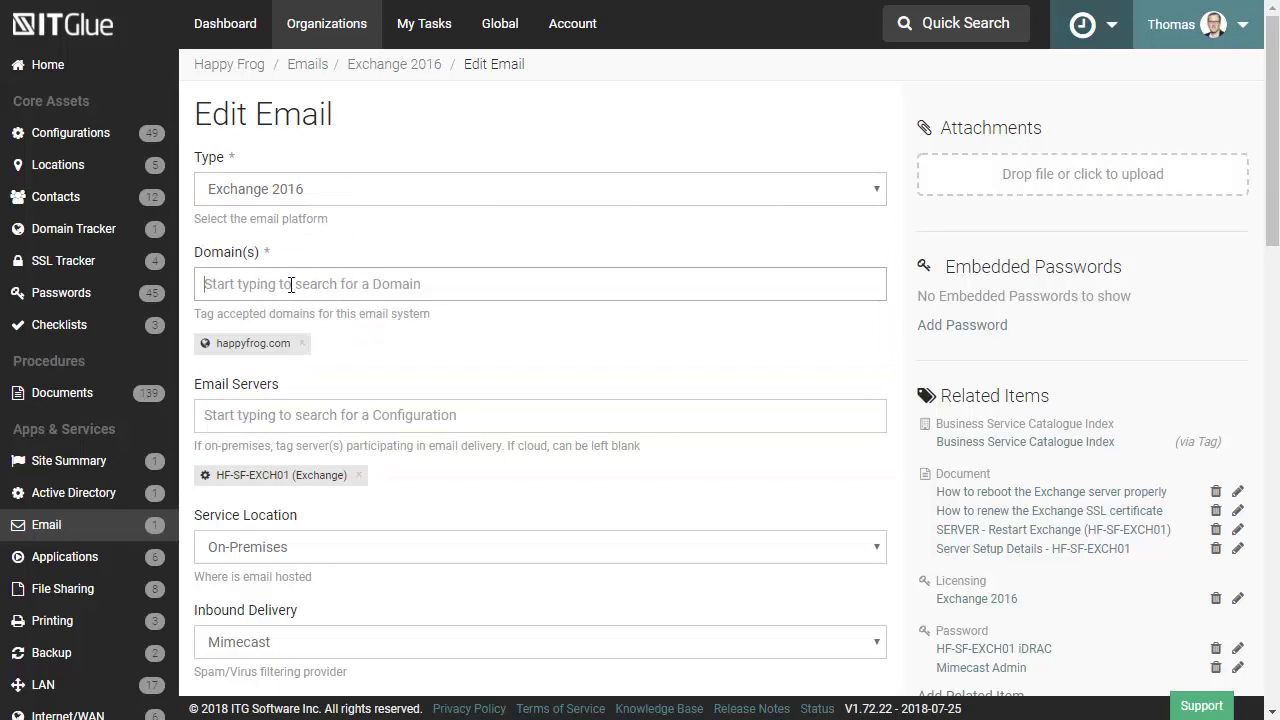
click(232, 288)
scroll(489, 297, down, 1)
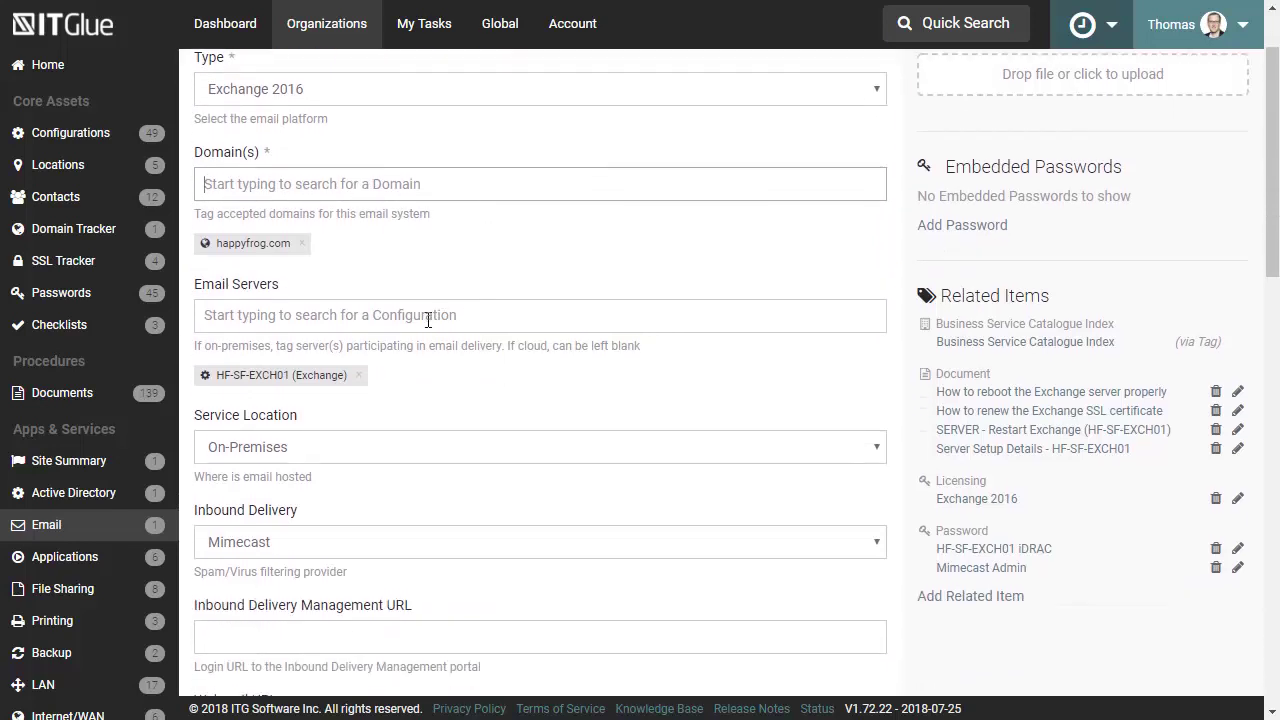
click(410, 306)
click(474, 249)
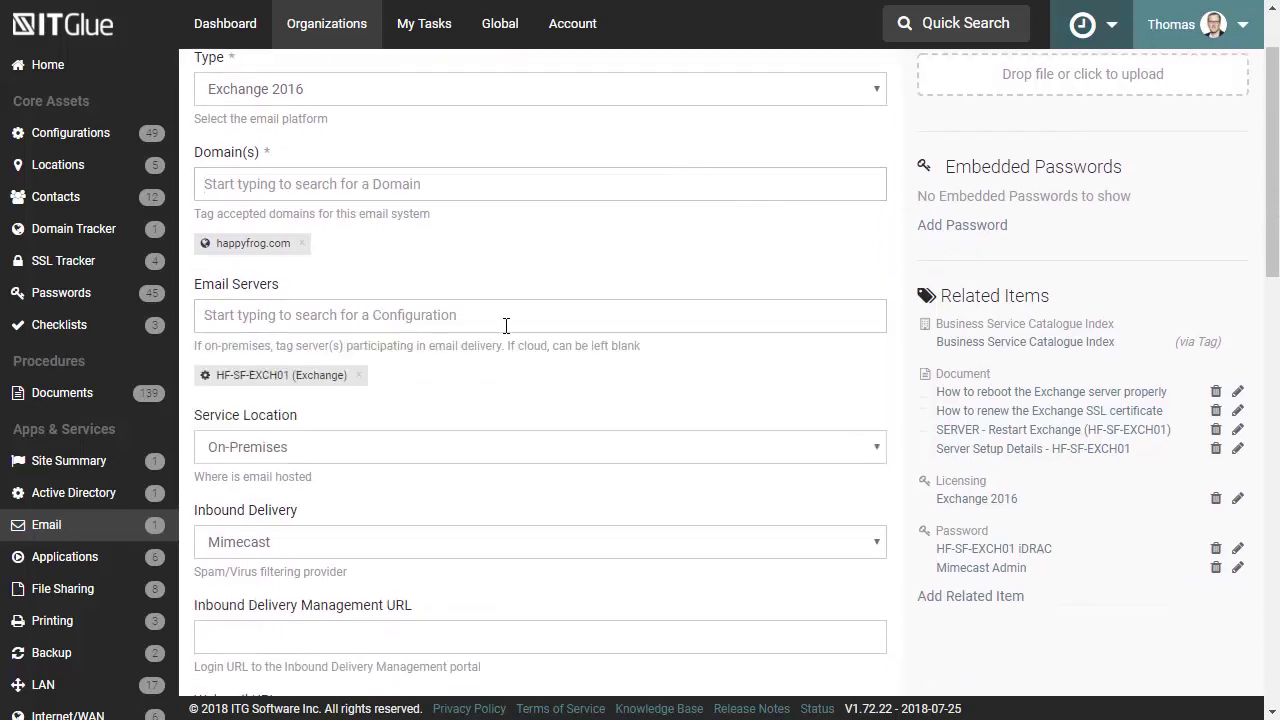
- Check the service location and inbound delivery options, leaving Mimecast as the inbound delivery provider
scroll(508, 323, down, 2)
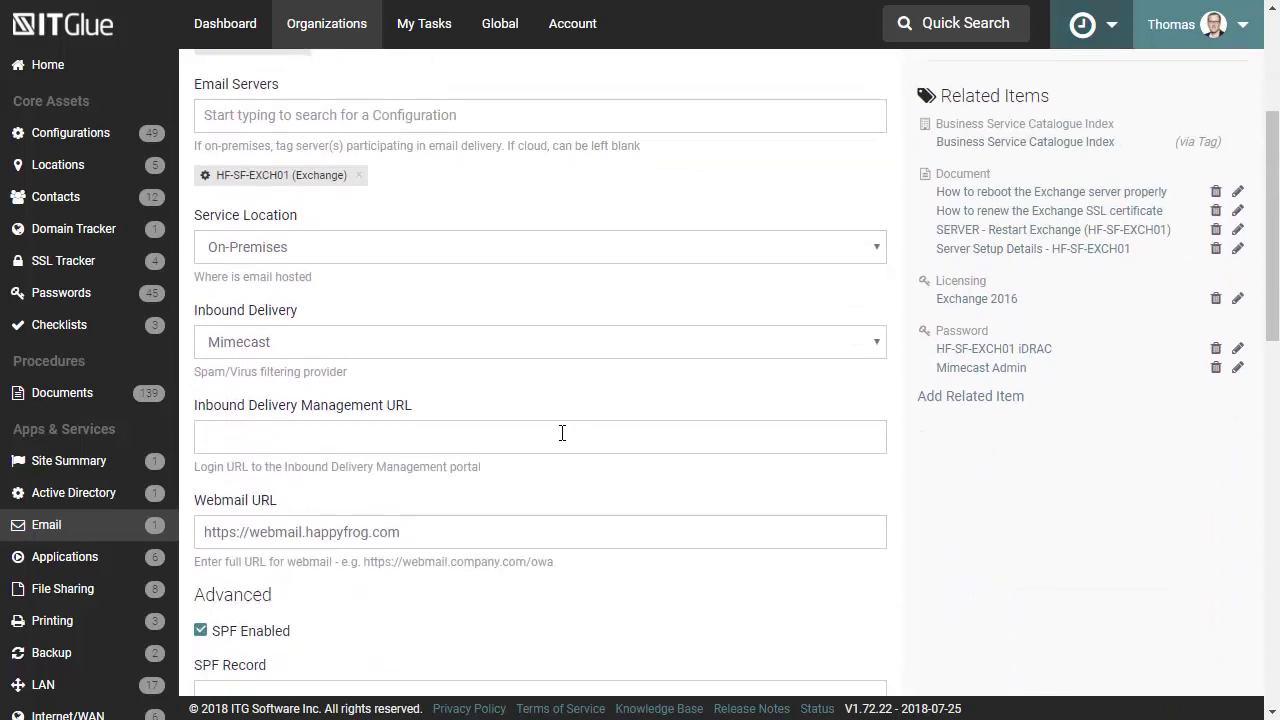
click(872, 247)
click(576, 216)
click(351, 341)
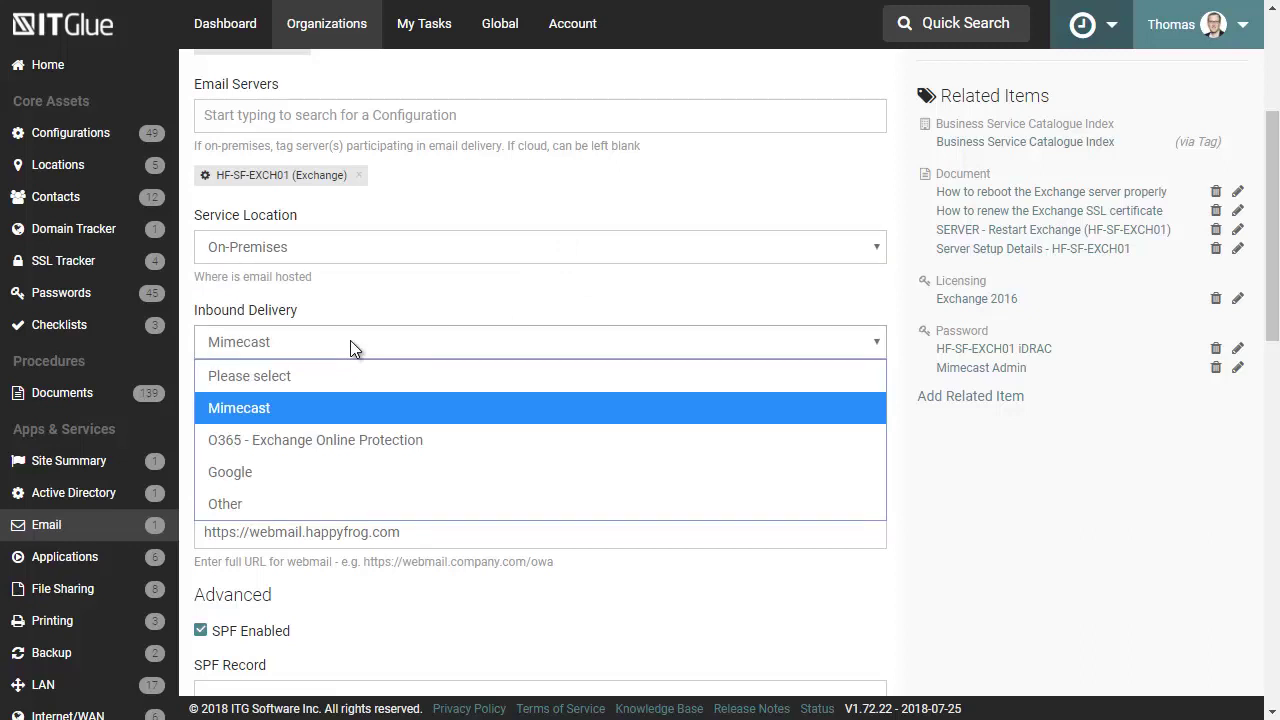
click(400, 407)
scroll(474, 449, down, 2)
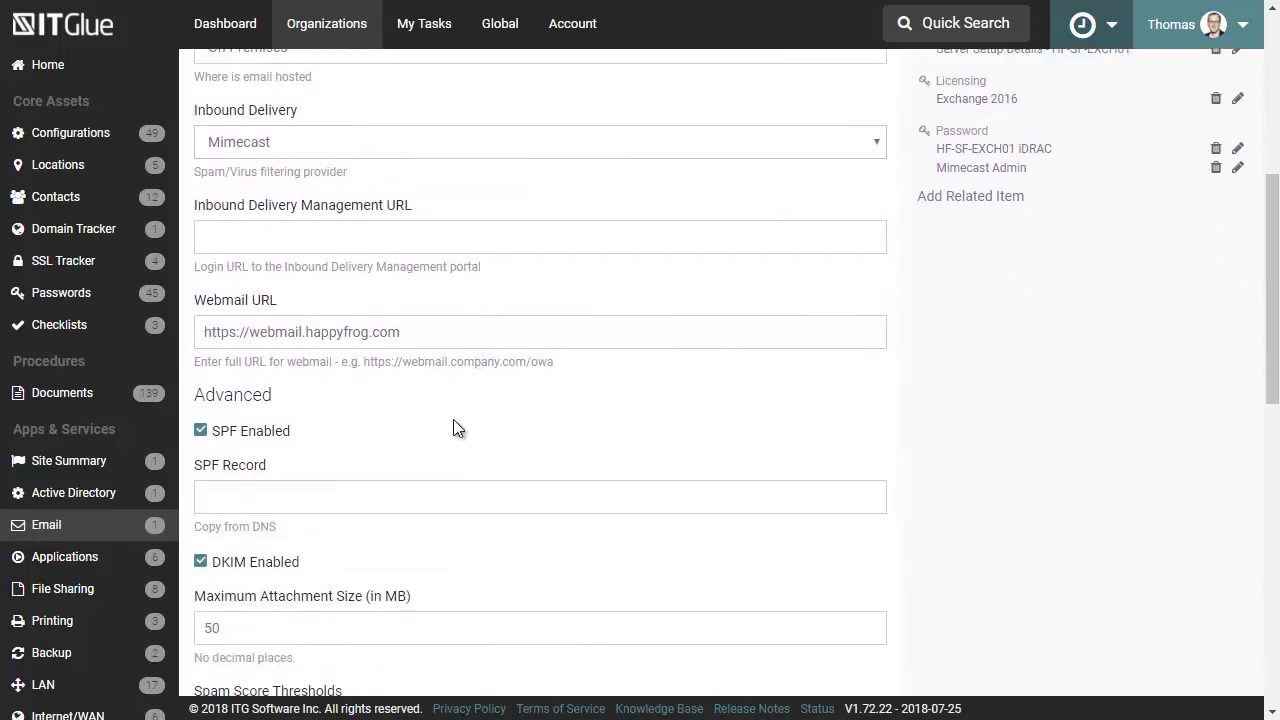
- Examine the management and webmail URL fields, the advanced SPF and attachment size fields, and the security settings of the email form
click(381, 240)
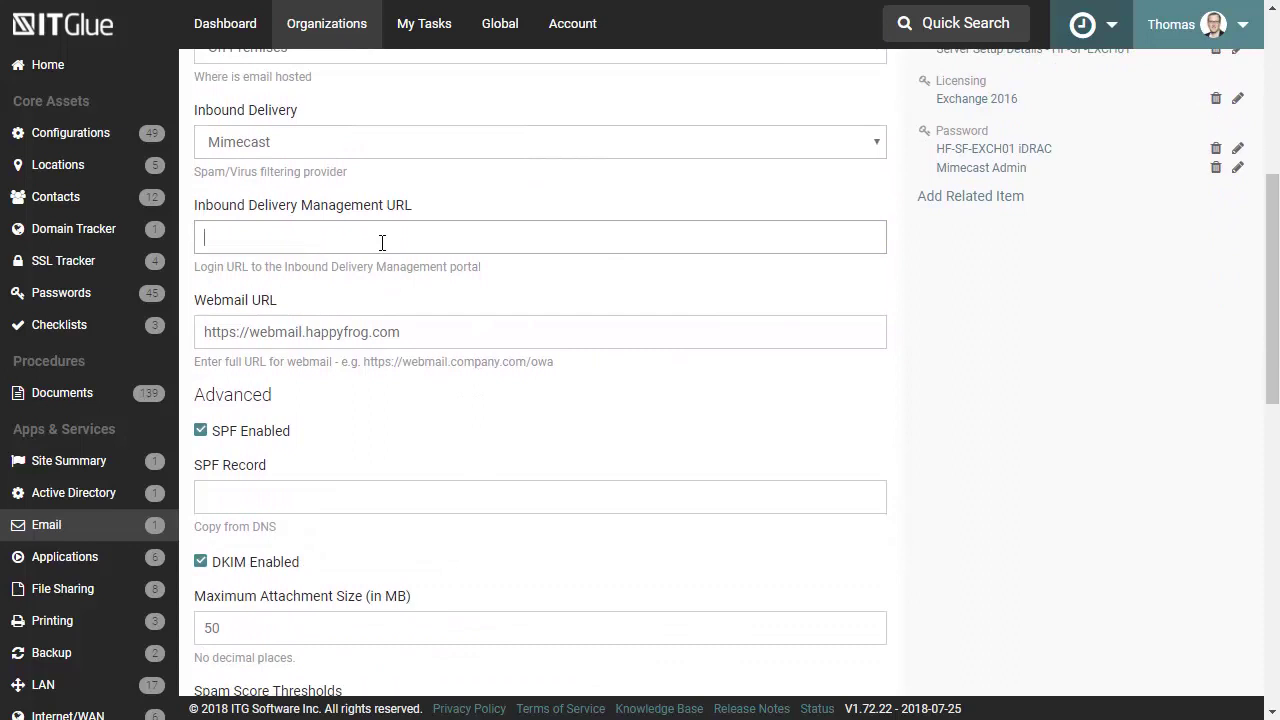
click(419, 337)
scroll(587, 505, down, 1)
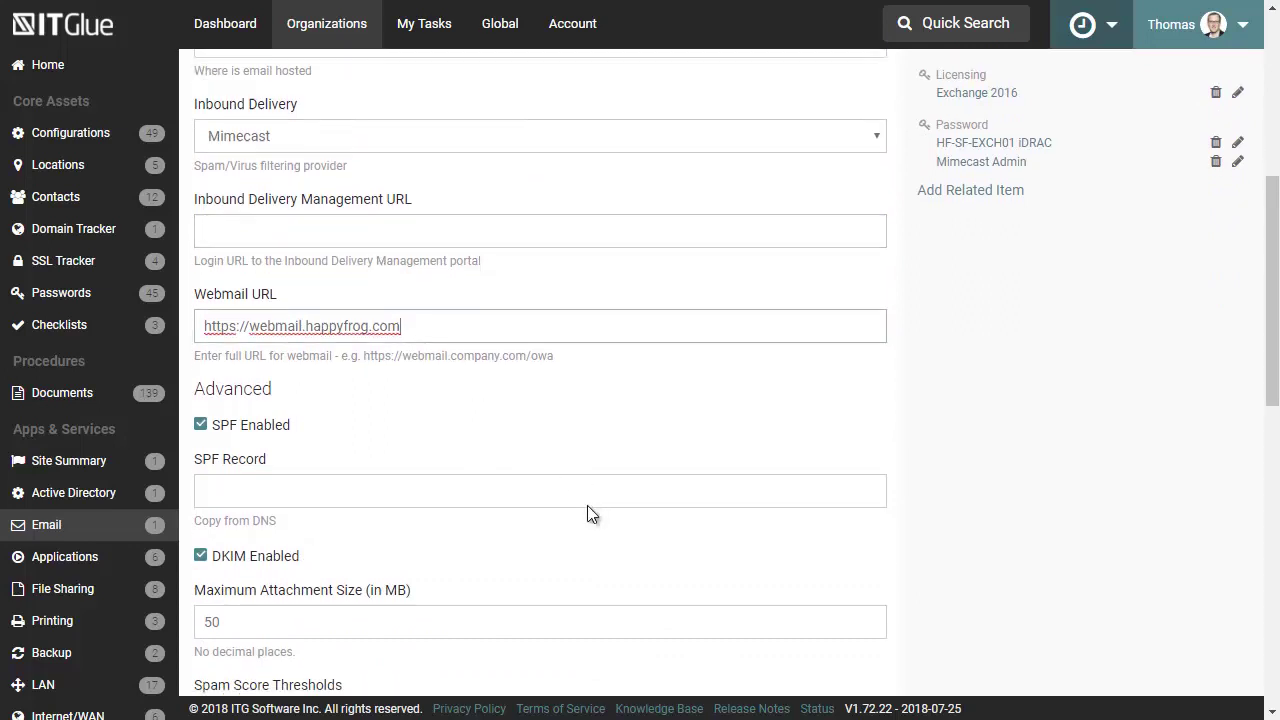
scroll(587, 505, down, 2)
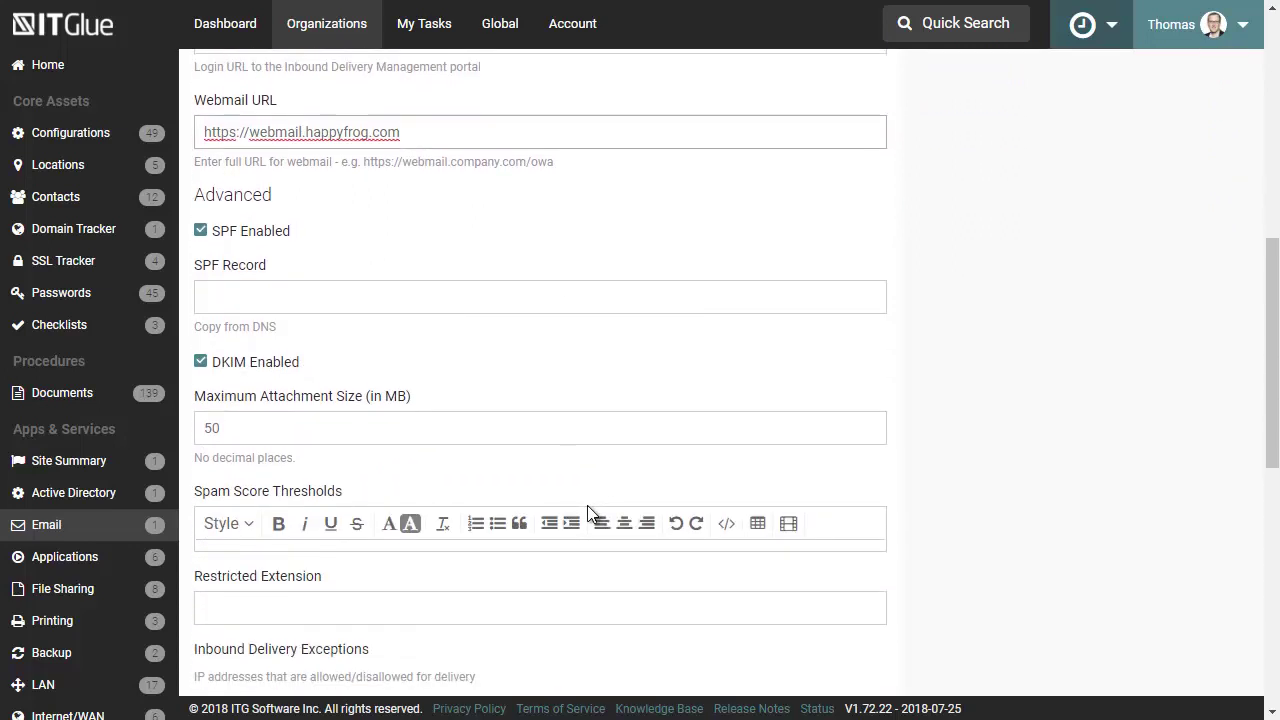
click(358, 433)
click(368, 296)
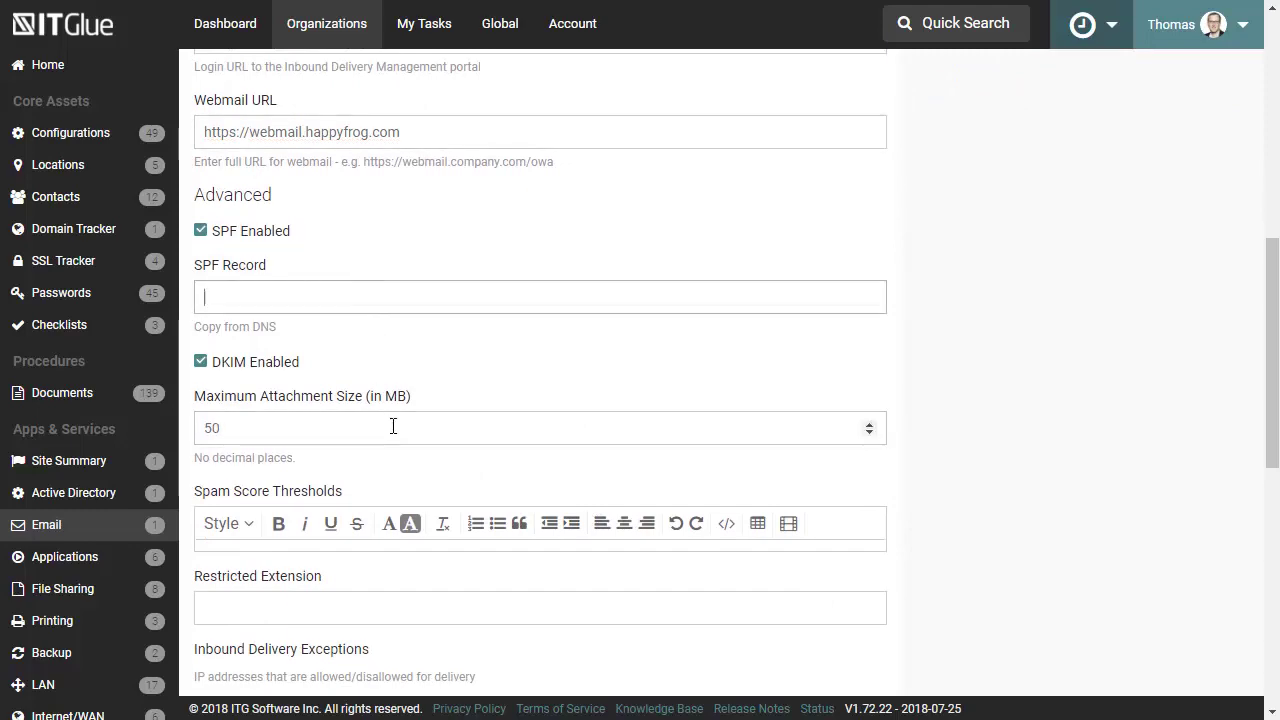
scroll(558, 538, down, 4)
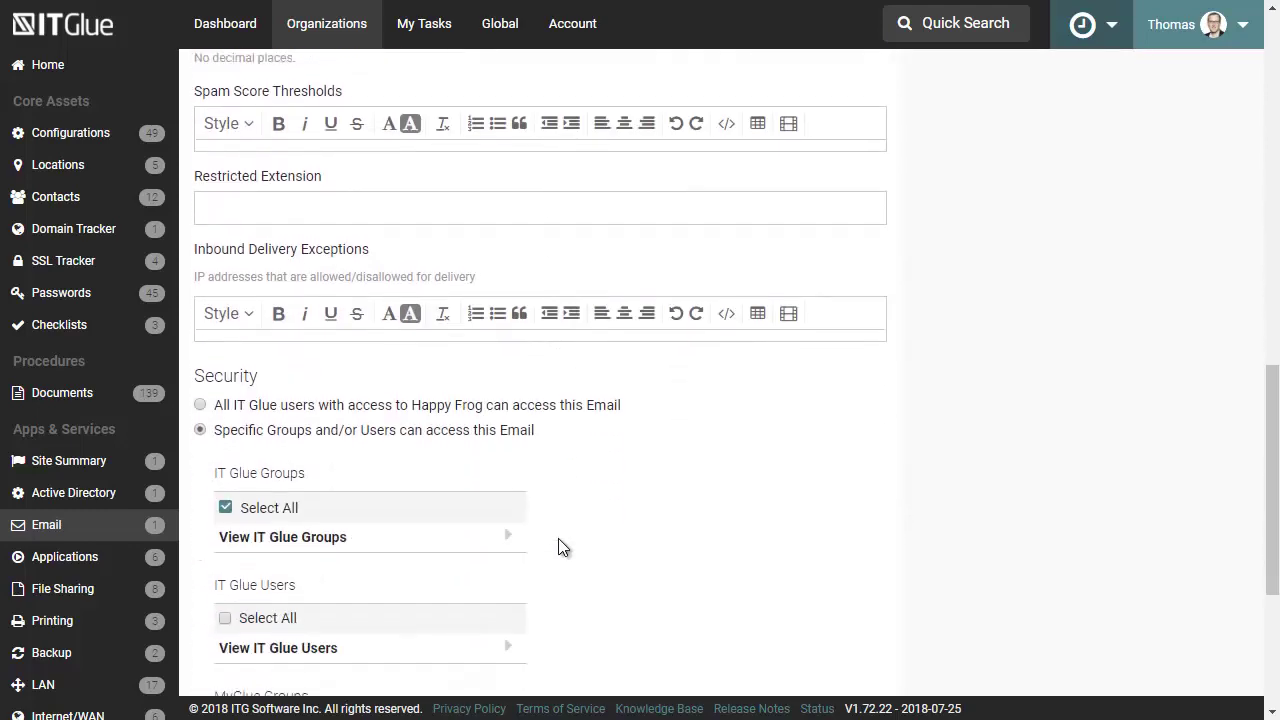
scroll(655, 483, up, 10)
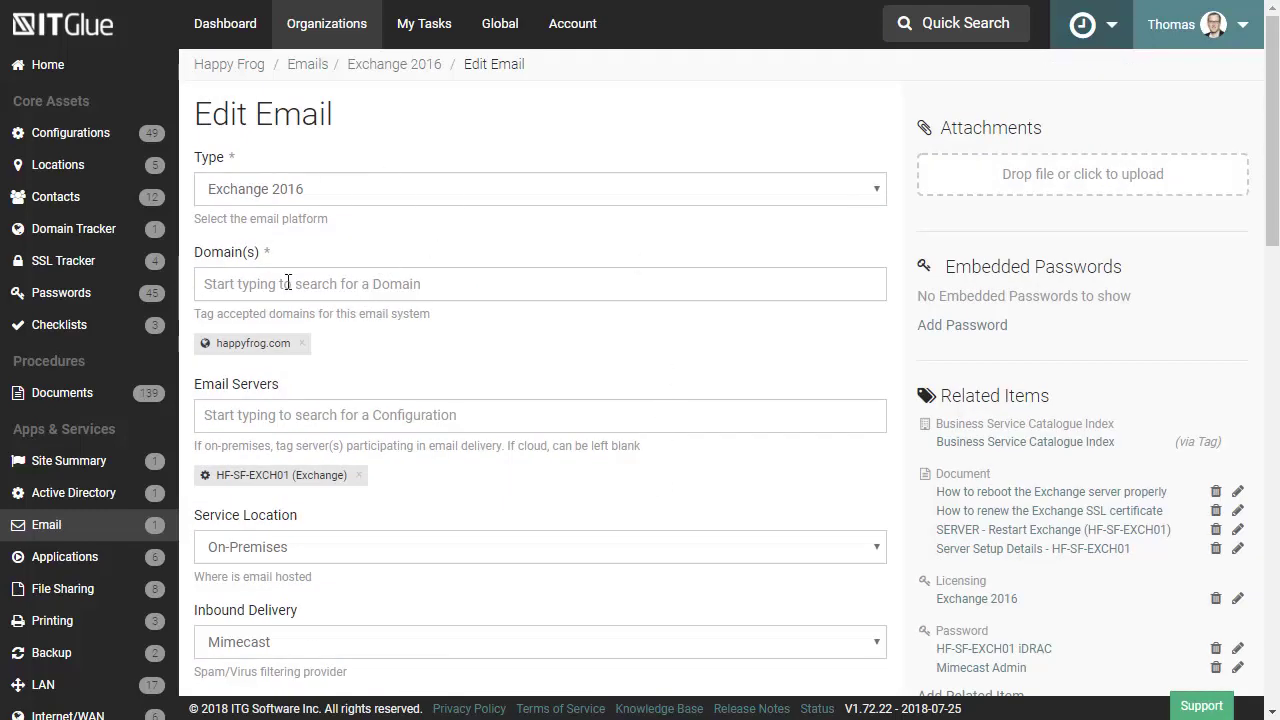
- Check the available email types again and return to the Exchange 2016 record without saving
click(875, 192)
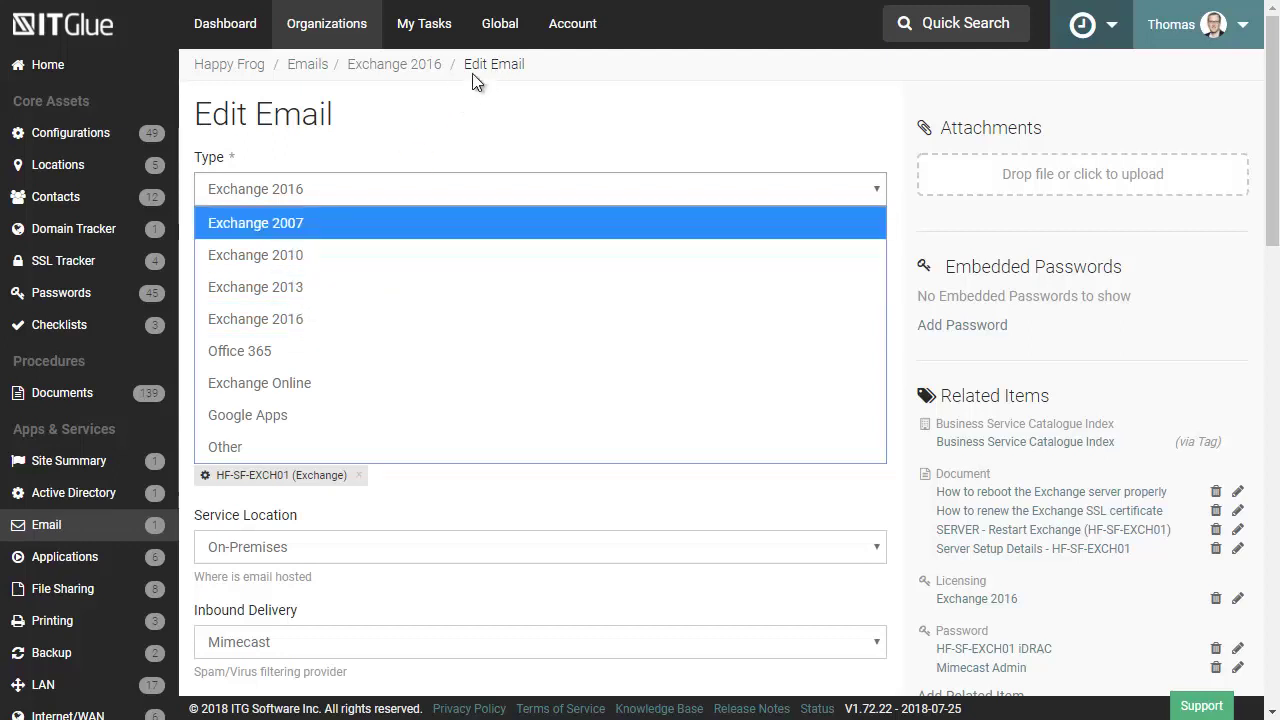
click(435, 95)
click(435, 87)
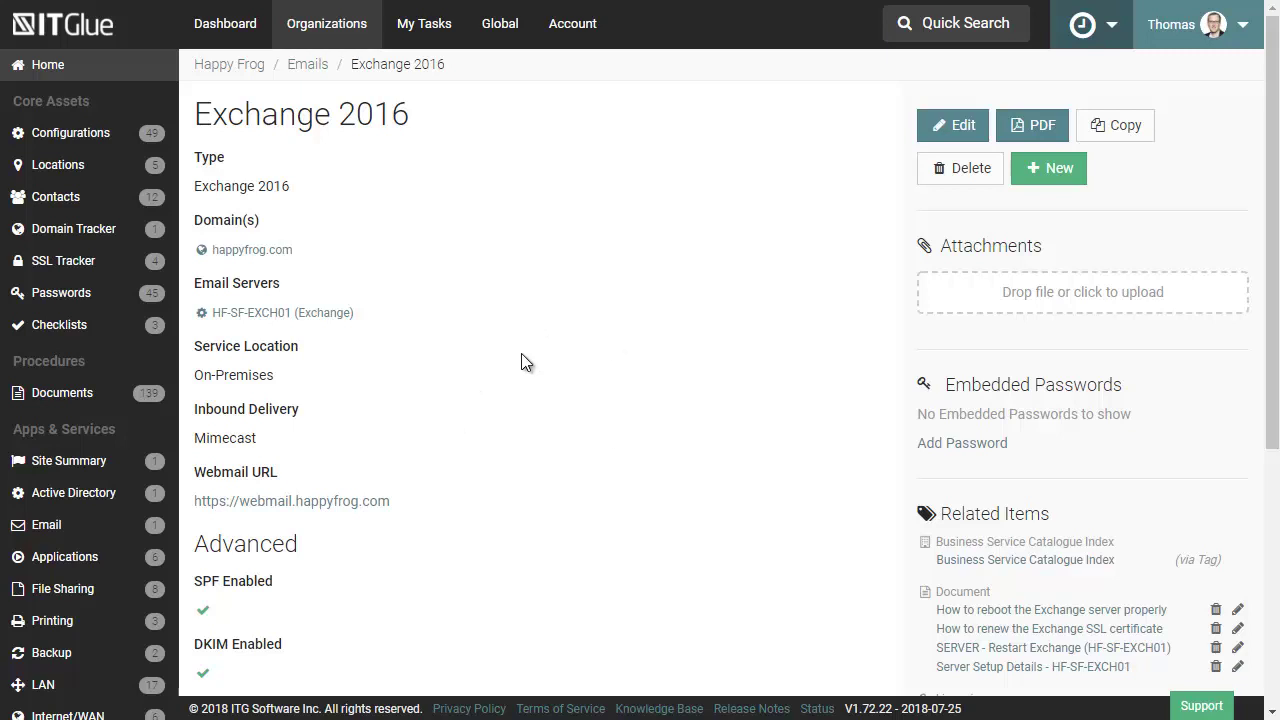
- Open the Network Summary record from Happy Frog's LAN list
scroll(62, 443, down, 3)
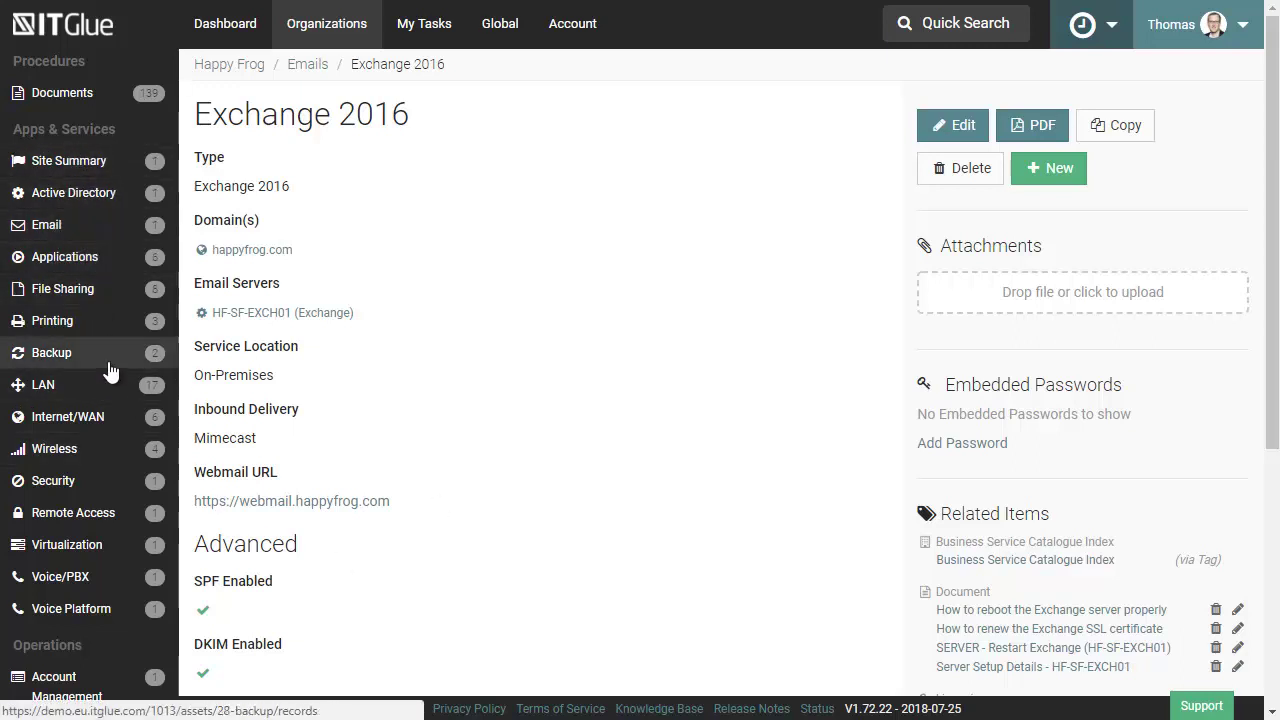
click(47, 392)
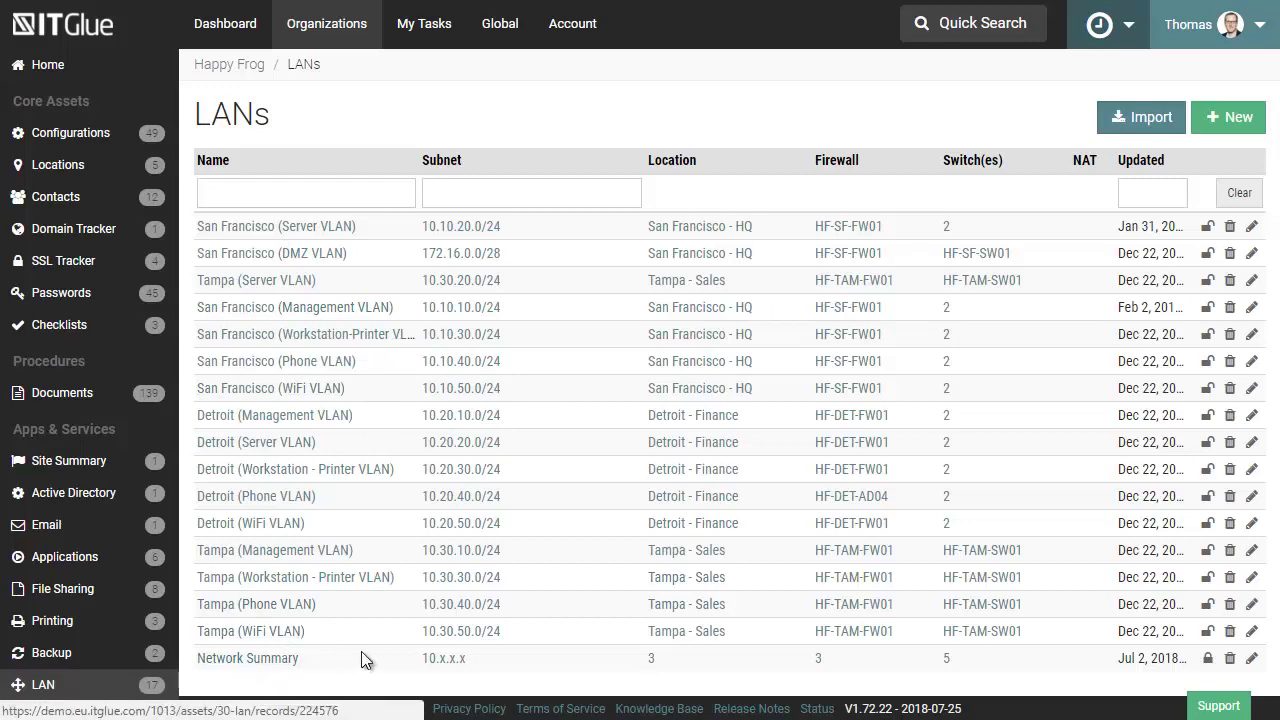
click(254, 664)
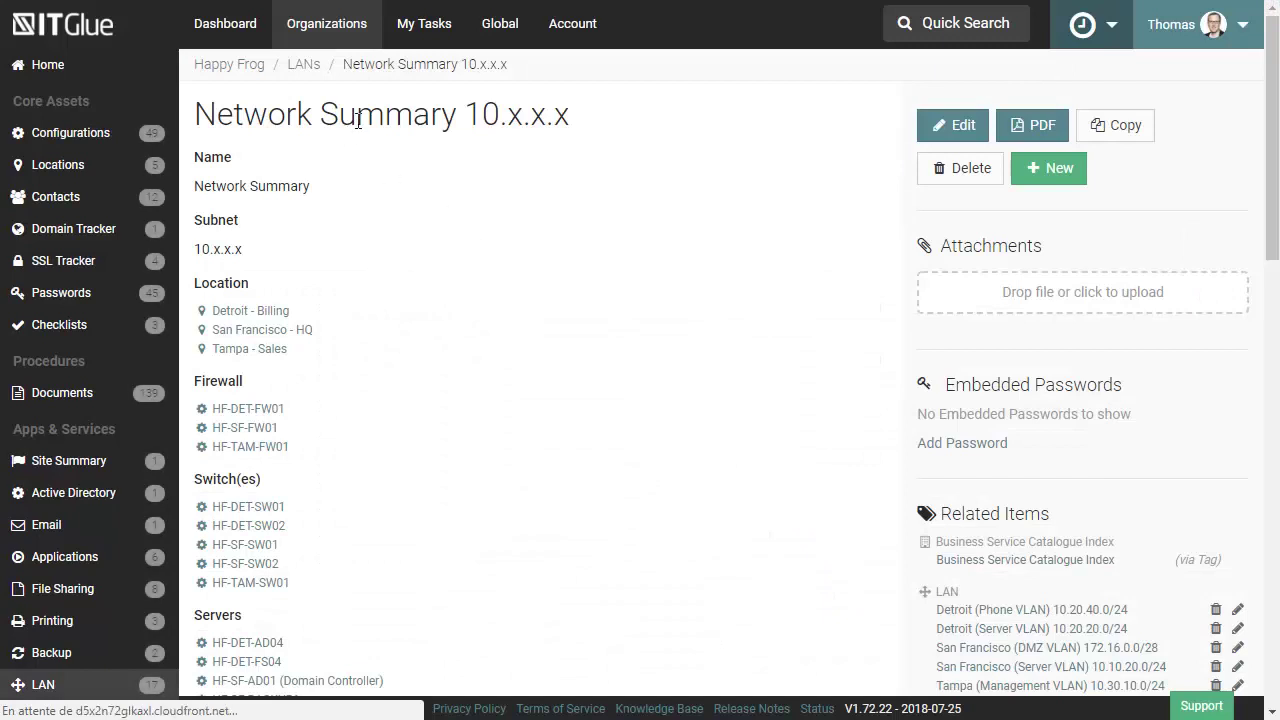
- Review the Network Summary record's locations, firewalls, switches, servers and related LAN items
scroll(557, 251, down, 1)
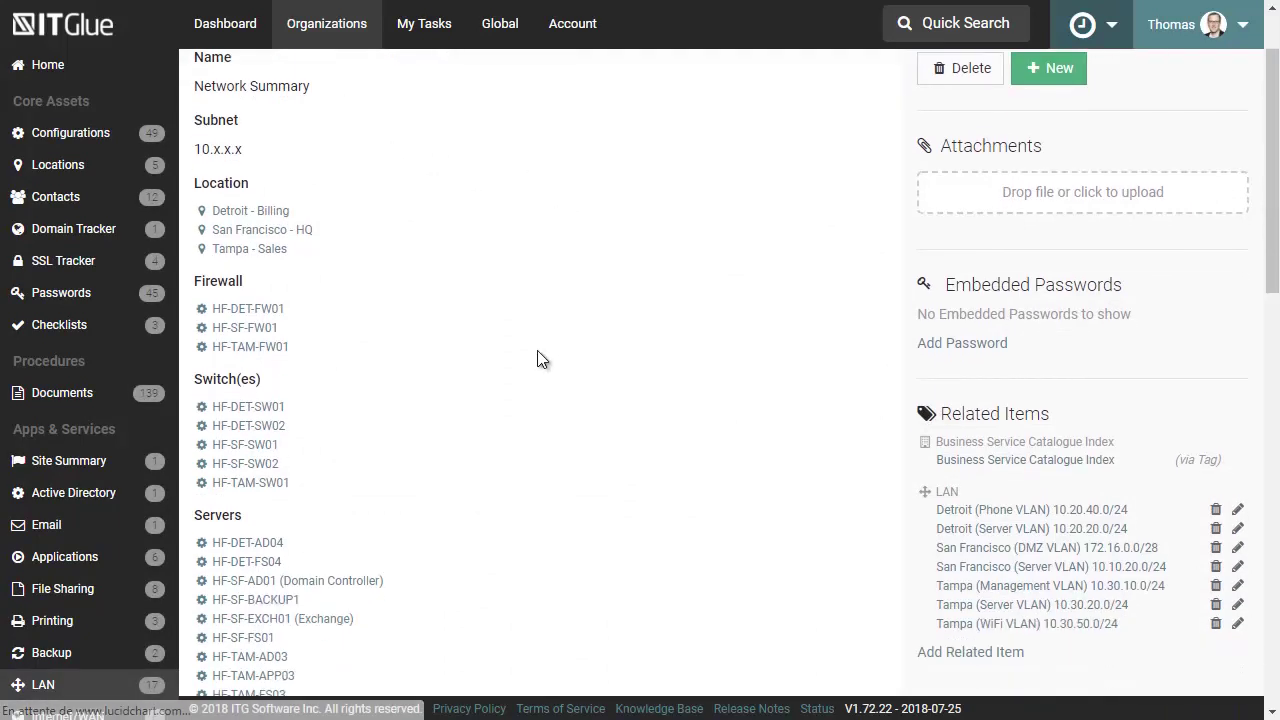
scroll(537, 357, up, 1)
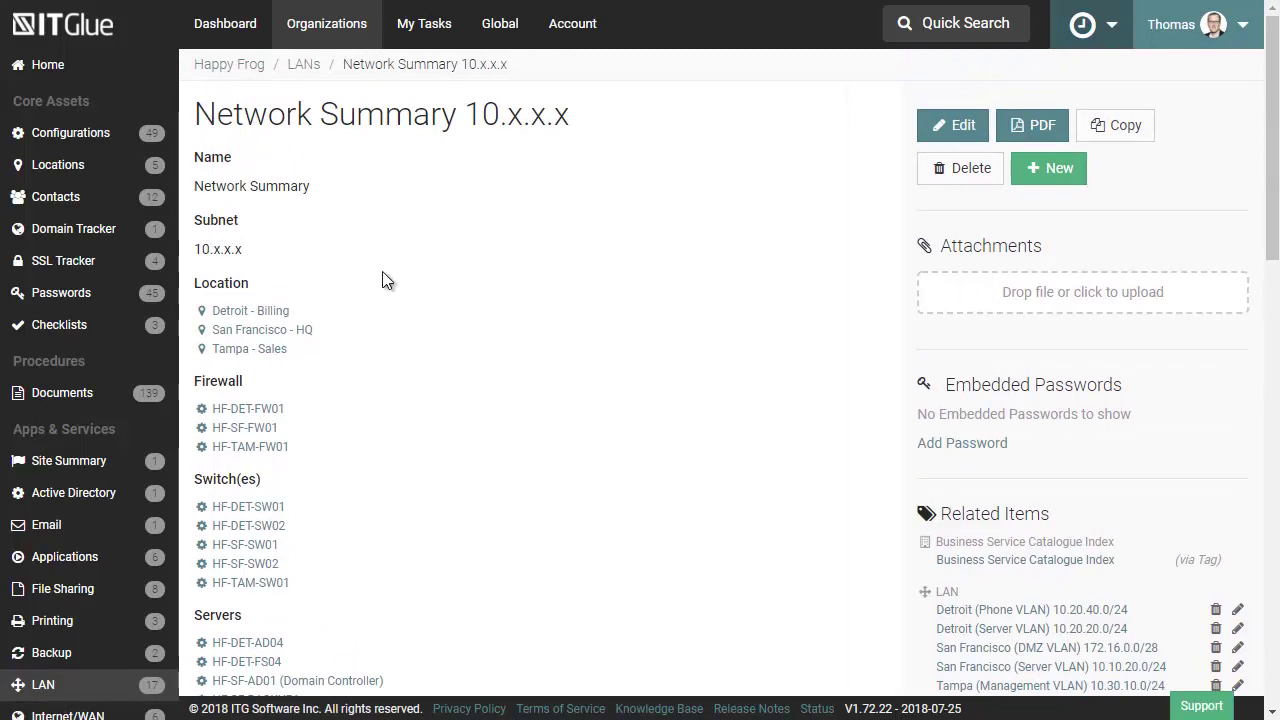
scroll(465, 286, down, 2)
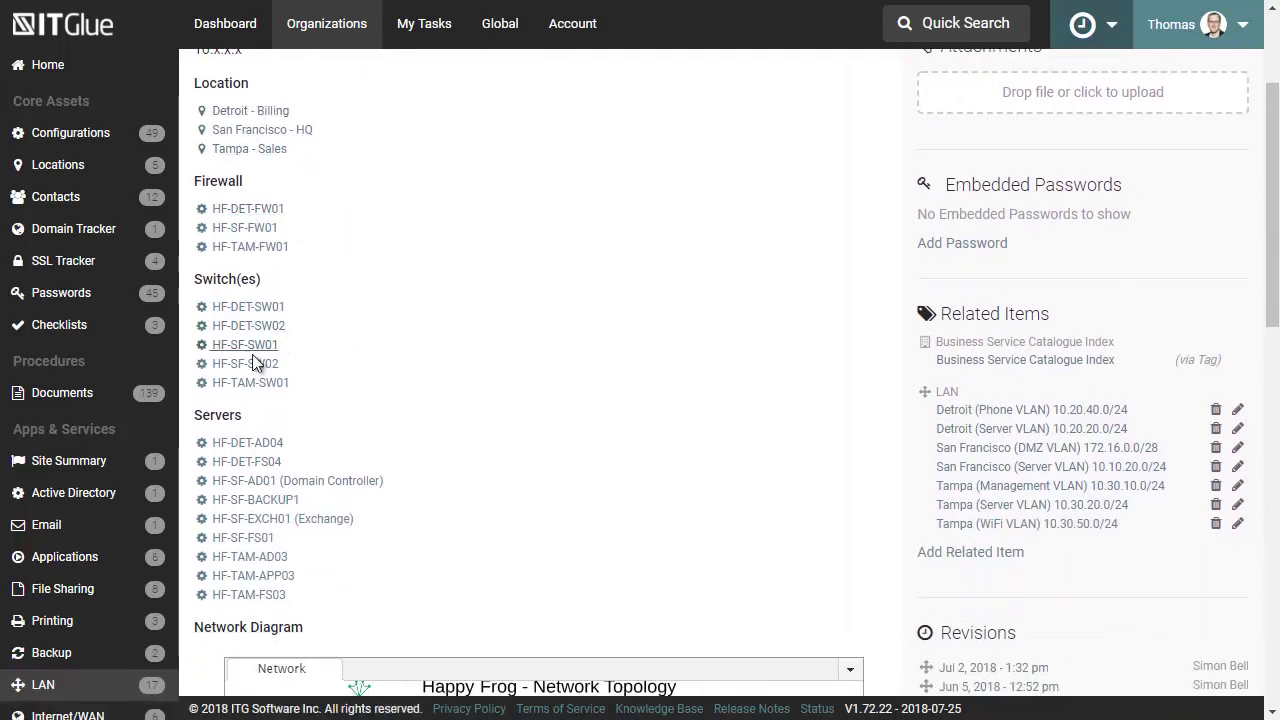
scroll(510, 353, down, 2)
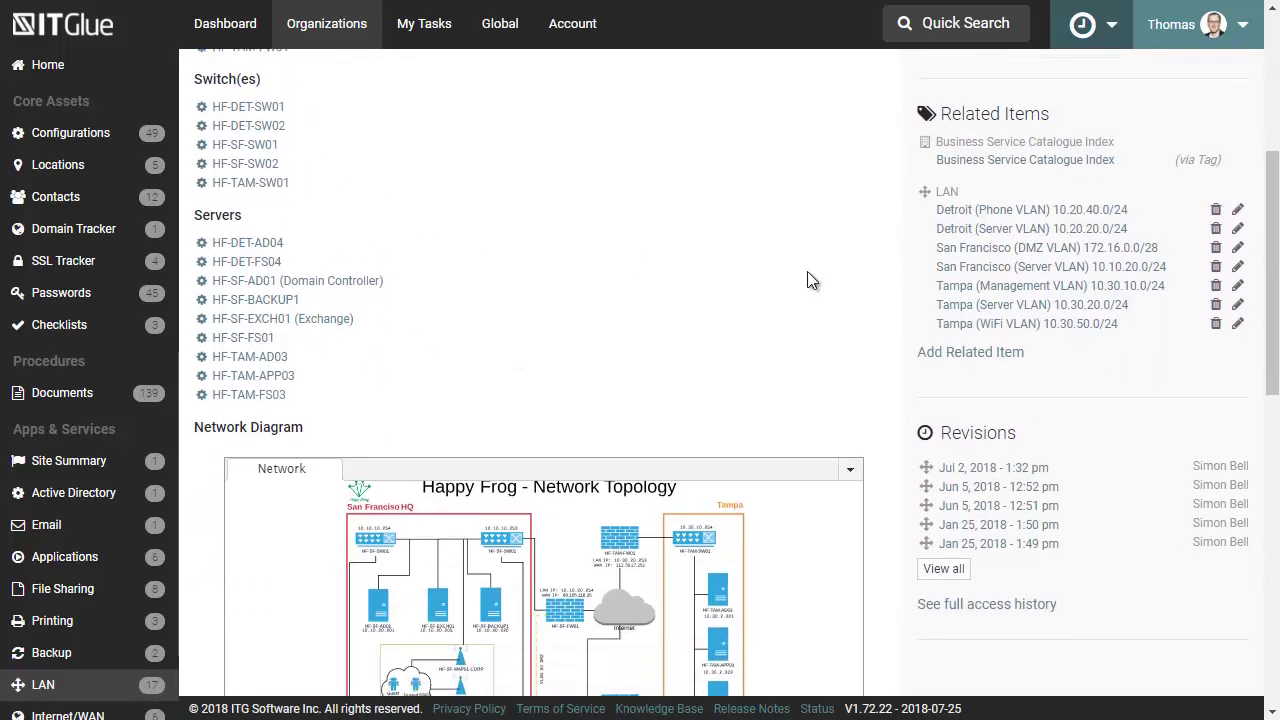
- Examine the embedded Happy Frog network diagram and zoom in on its San Francisco servers and firewall
scroll(837, 349, down, 3)
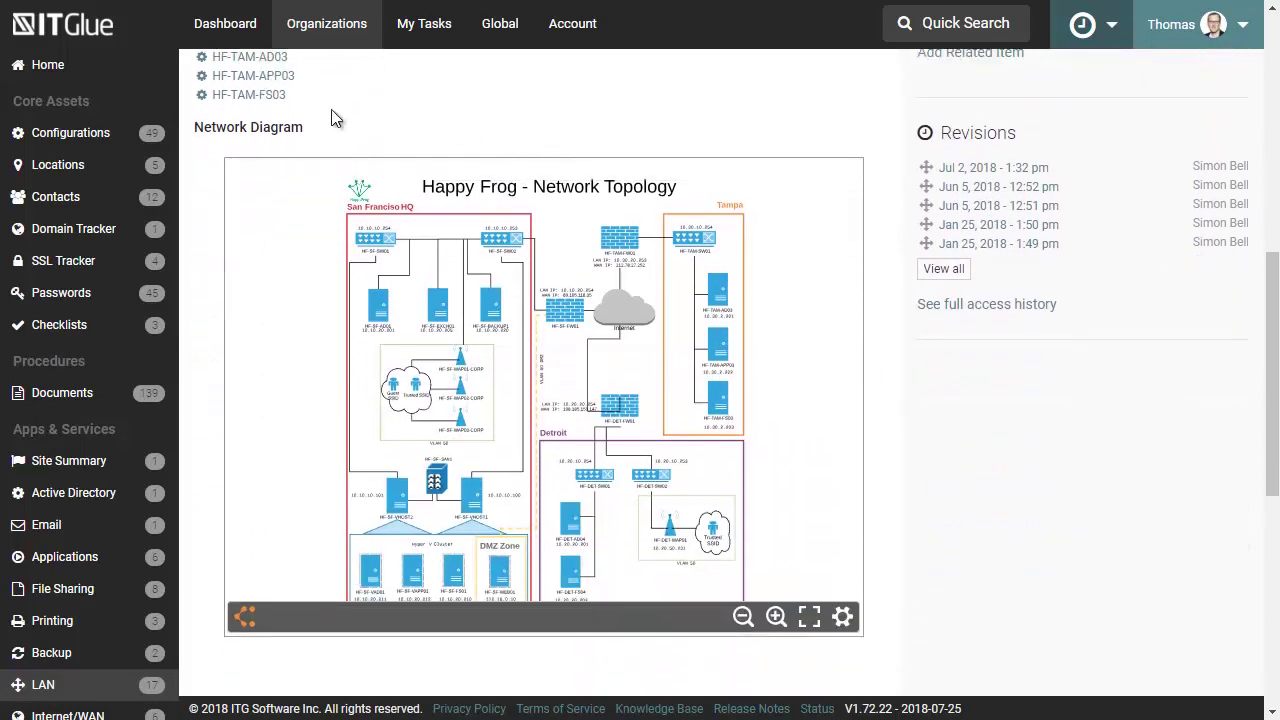
drag(196, 127, 322, 147)
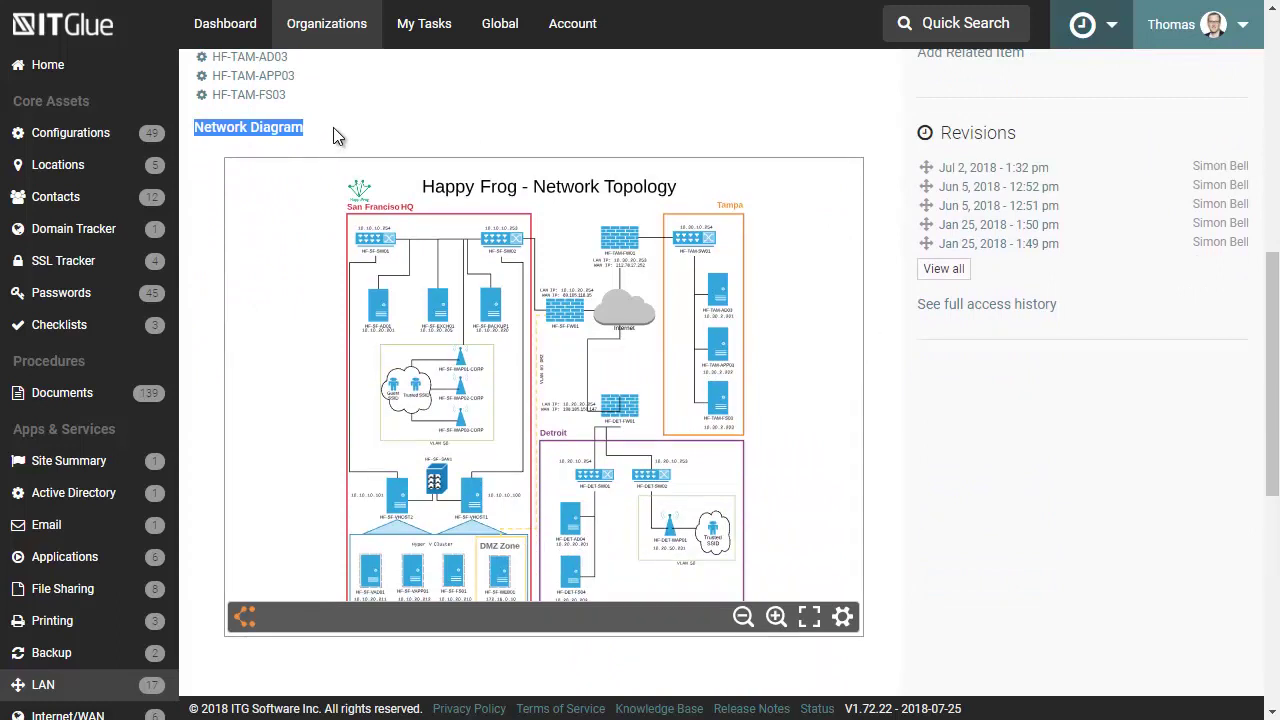
click(333, 137)
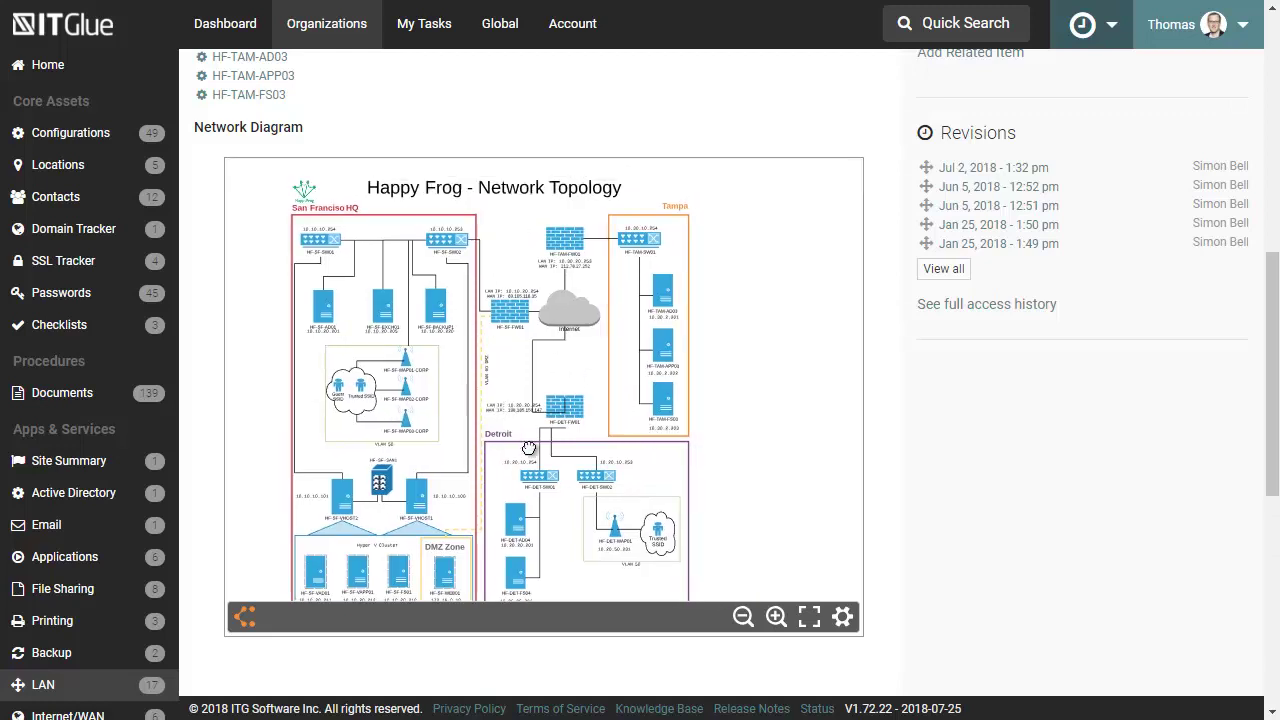
click(776, 616)
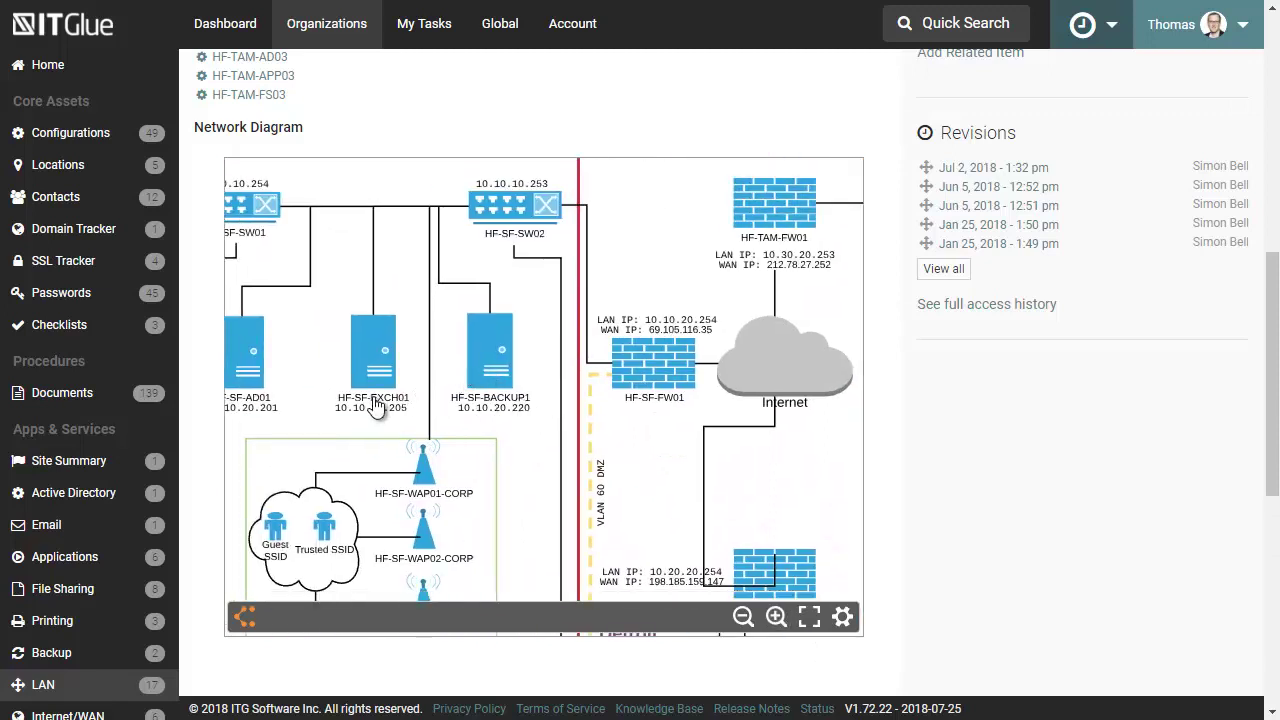
- Pan the embedded network diagram to examine the San Francisco HQ switches and servers
drag(349, 426, 426, 451)
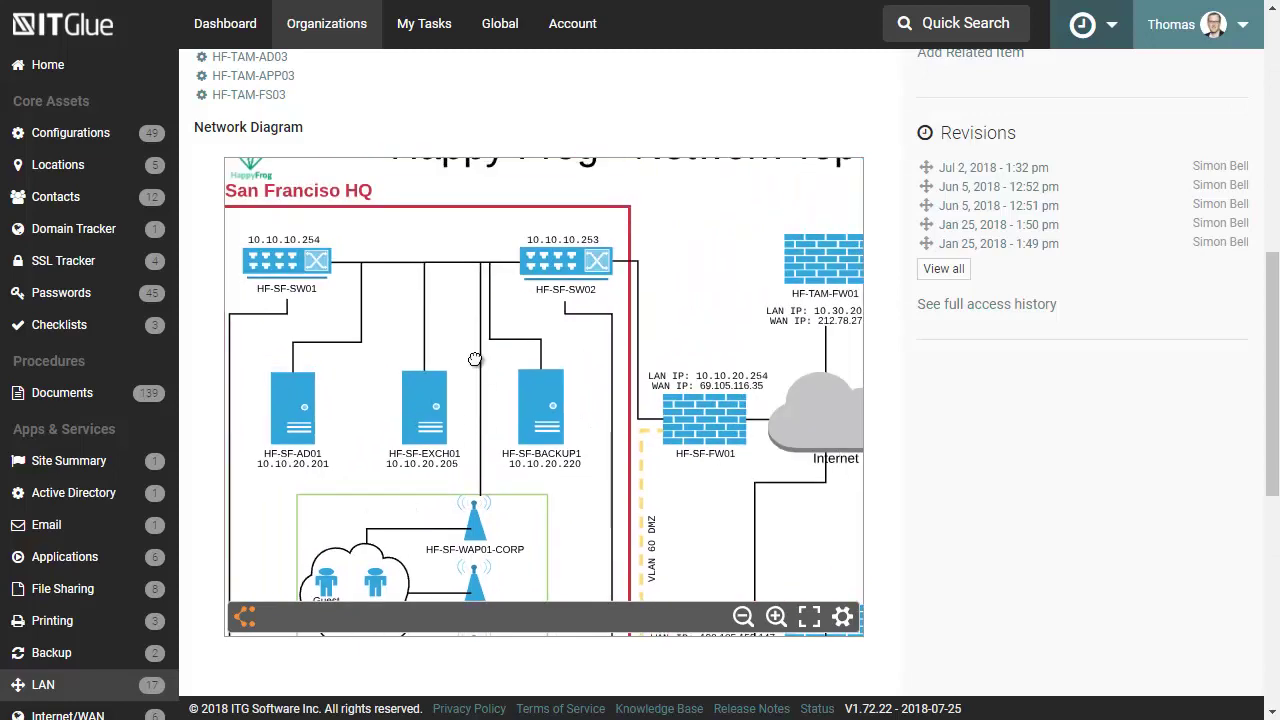
drag(475, 359, 475, 360)
scroll(920, 478, up, 7)
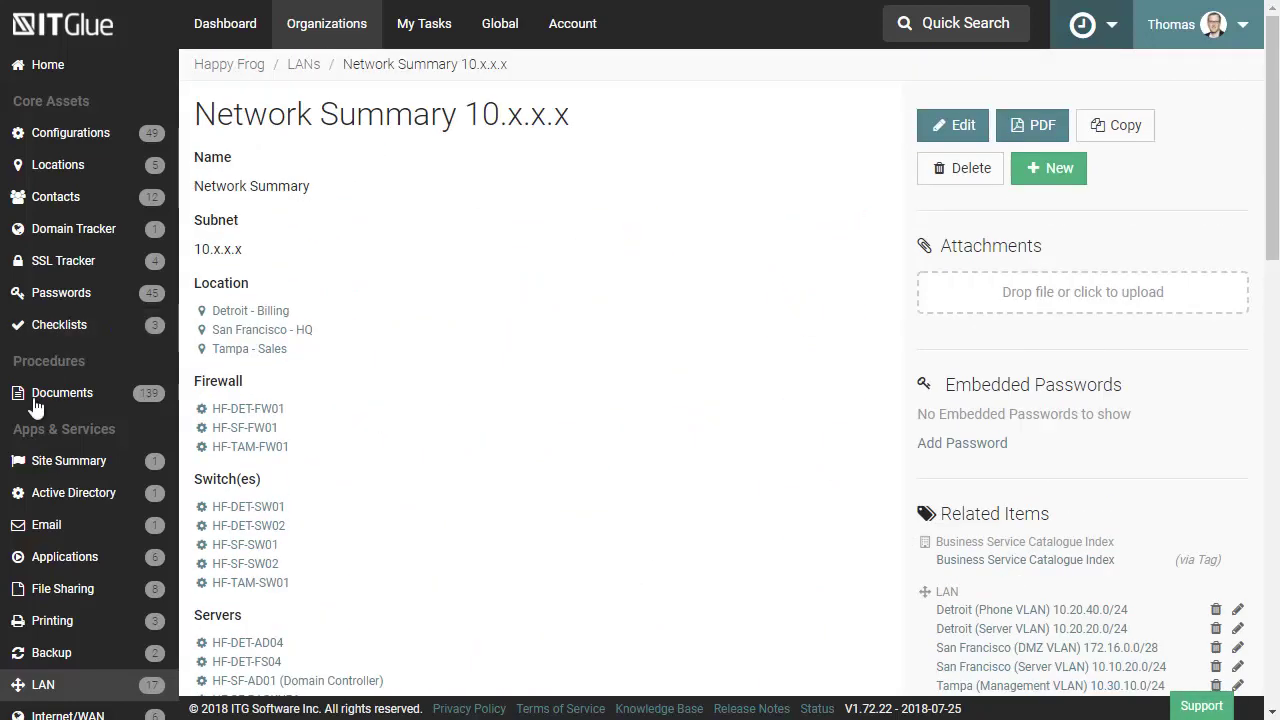
- View Happy Frog's Wireless networks list and open its Internet/WAN list
scroll(75, 450, down, 3)
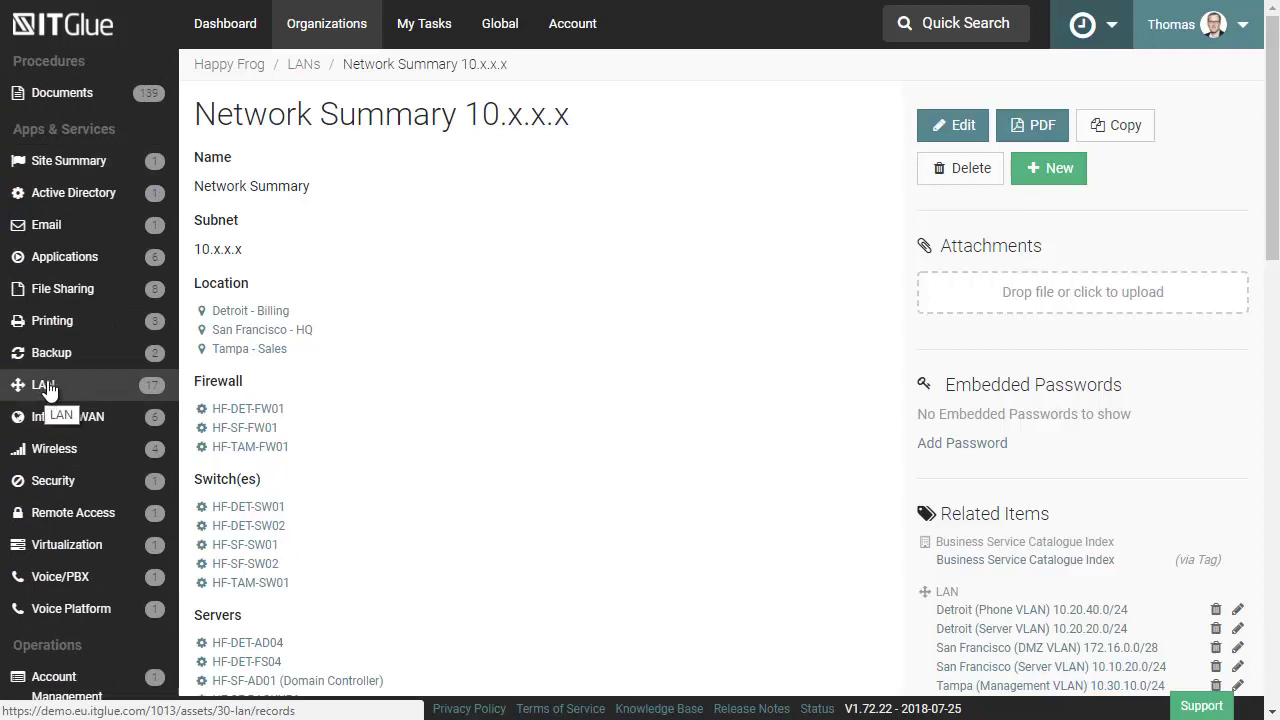
click(50, 452)
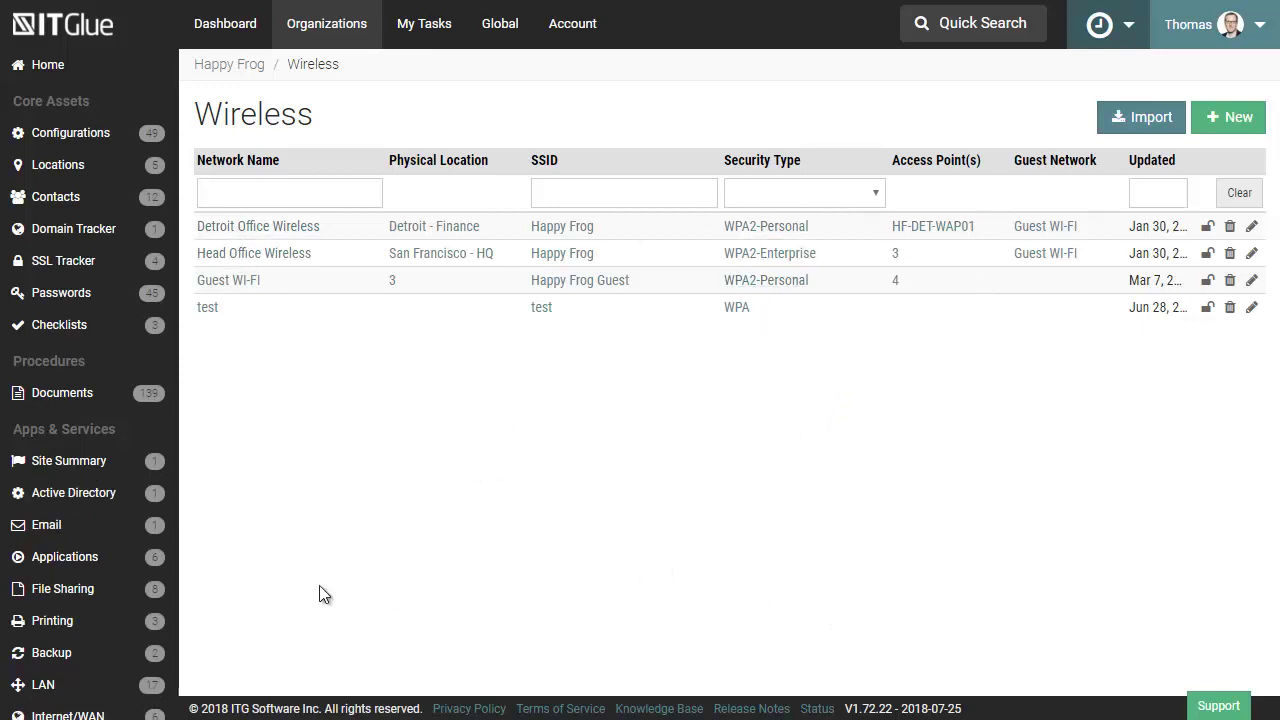
scroll(86, 562, down, 2)
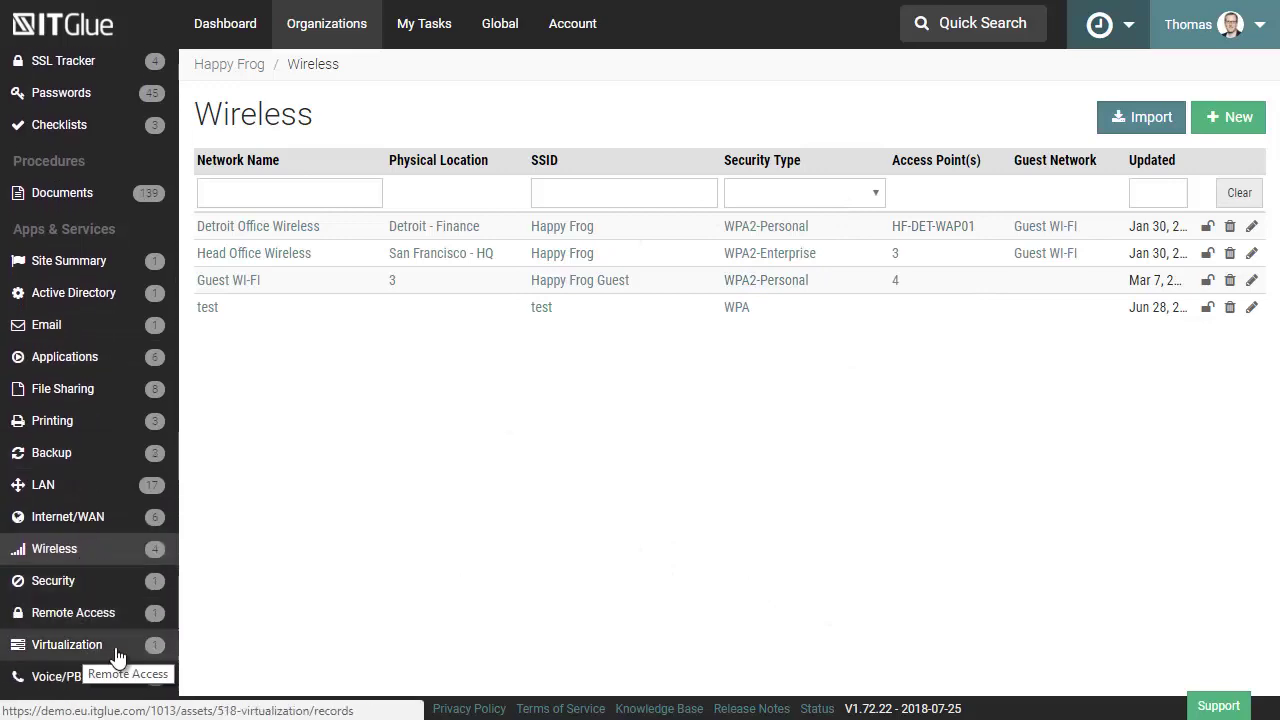
click(58, 520)
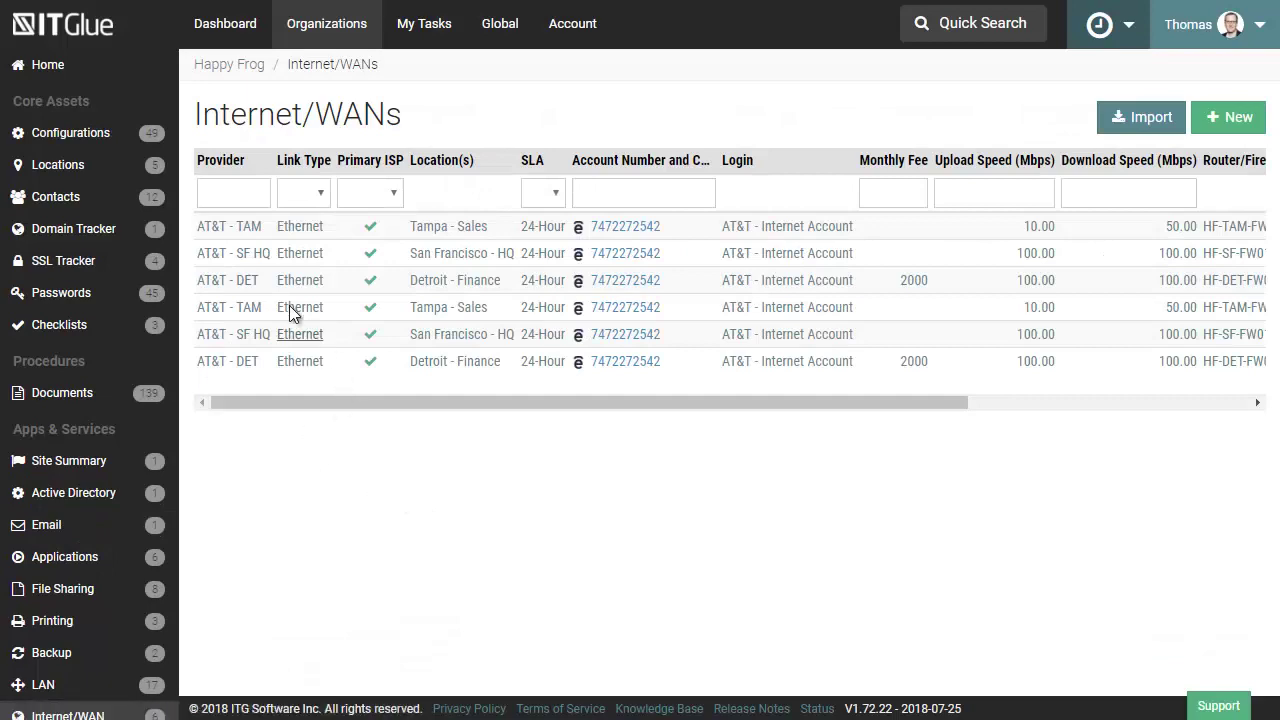
- Open the first AT&T - TAM Internet/WAN record for editing and check the available link types
click(241, 230)
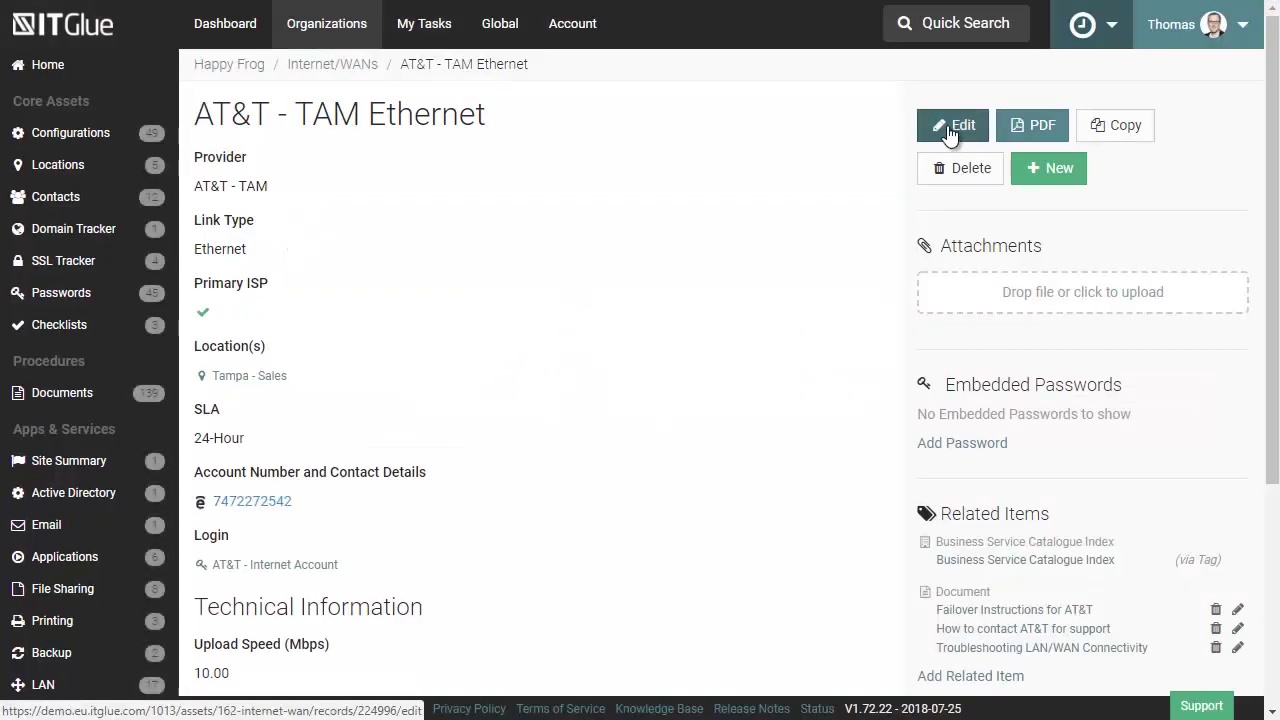
click(950, 128)
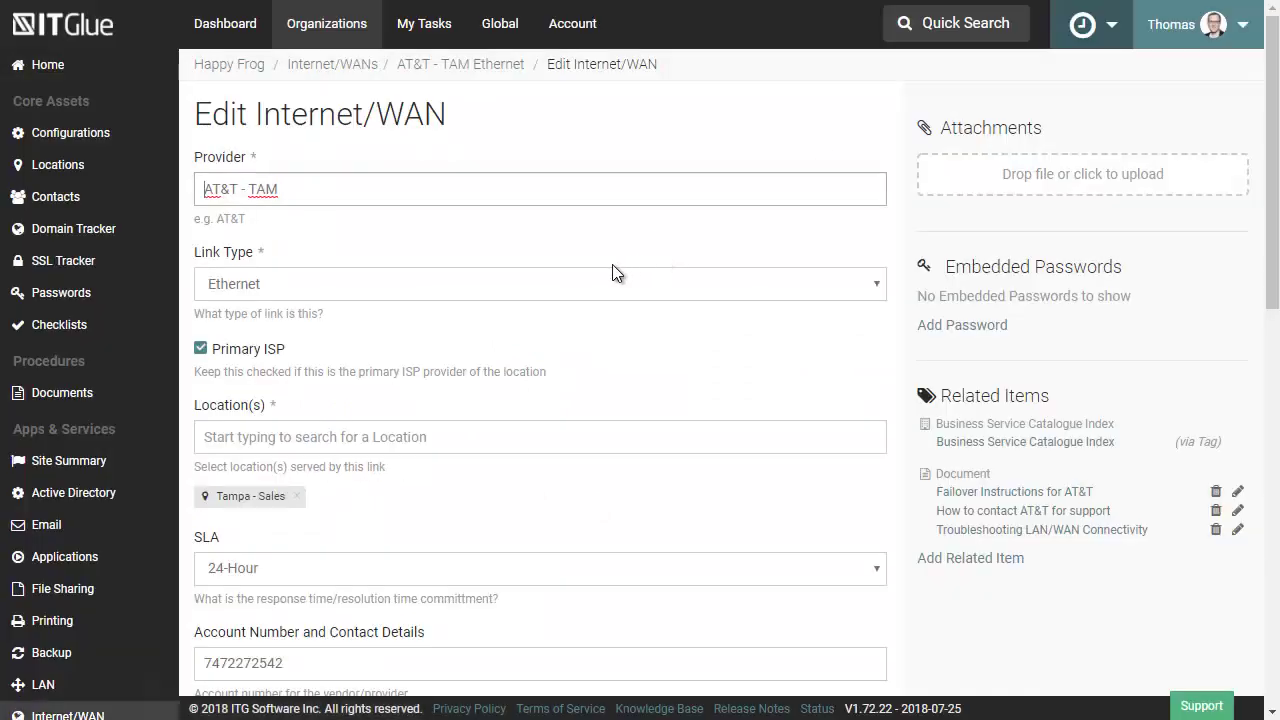
click(515, 292)
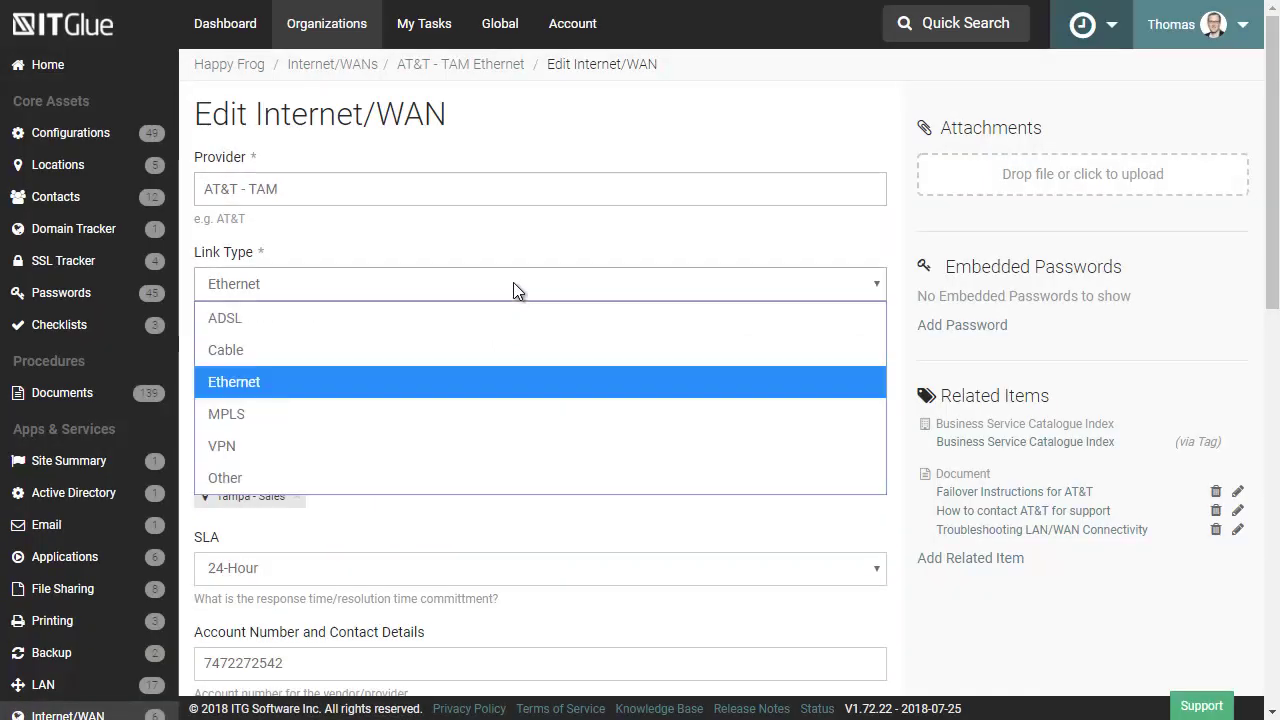
click(515, 251)
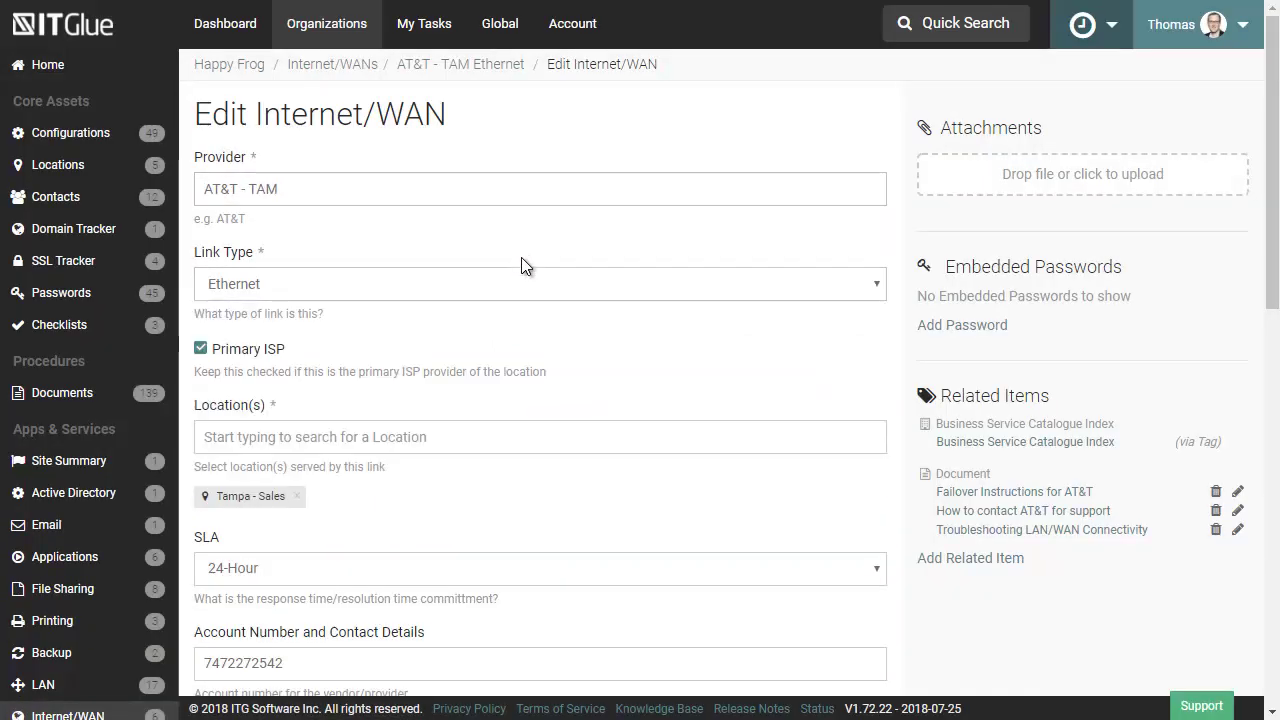
- Check the SLA options and review the account number and tagged login fields of the AT&T - TAM record
scroll(561, 364, down, 2)
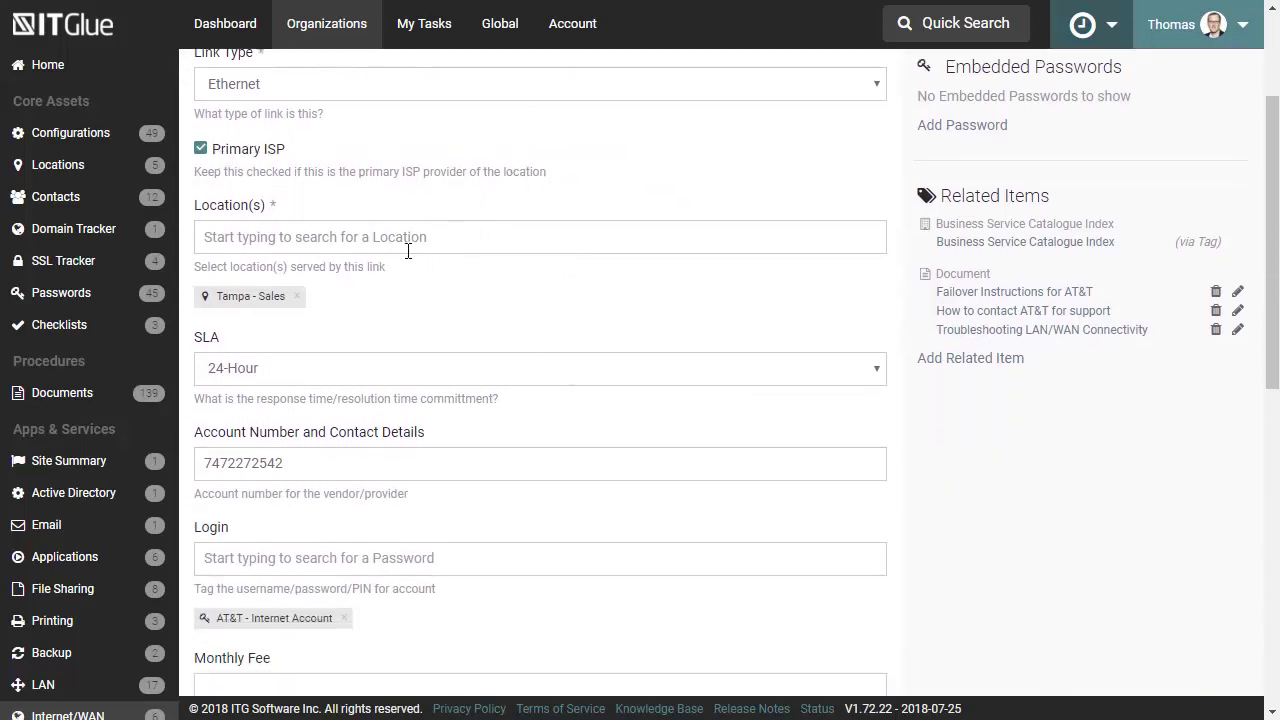
click(388, 375)
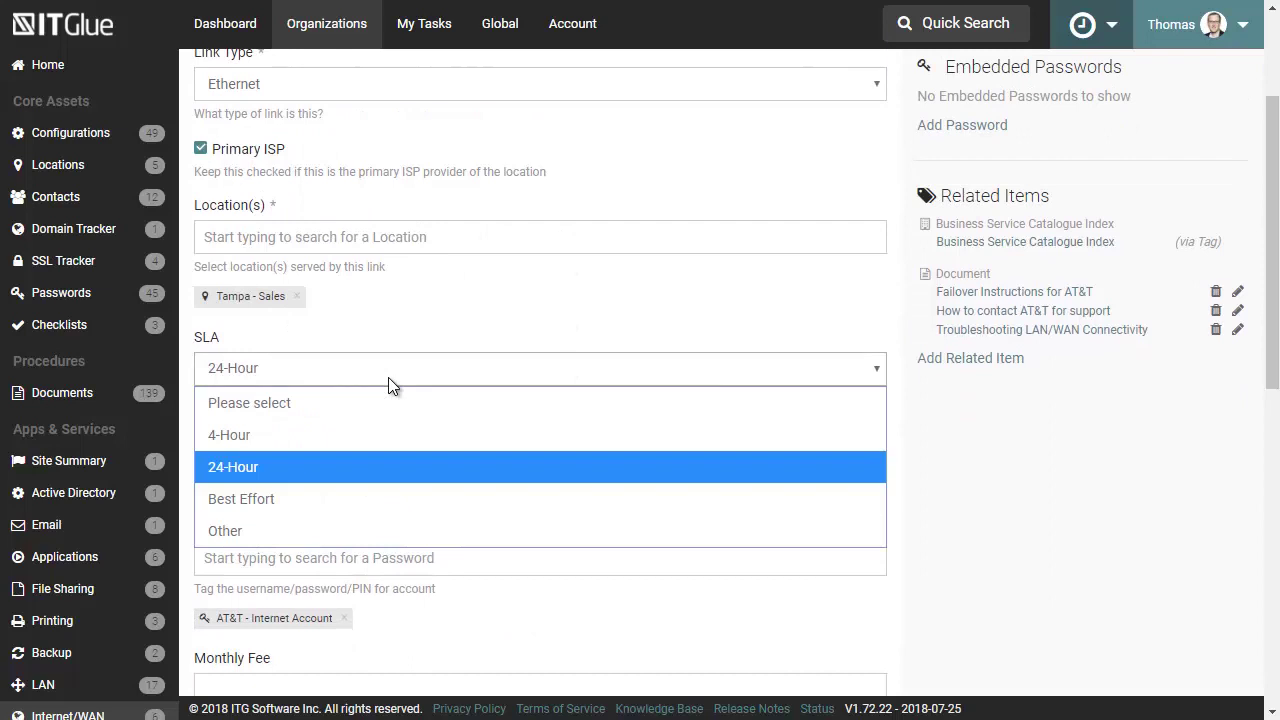
click(388, 377)
scroll(450, 316, down, 2)
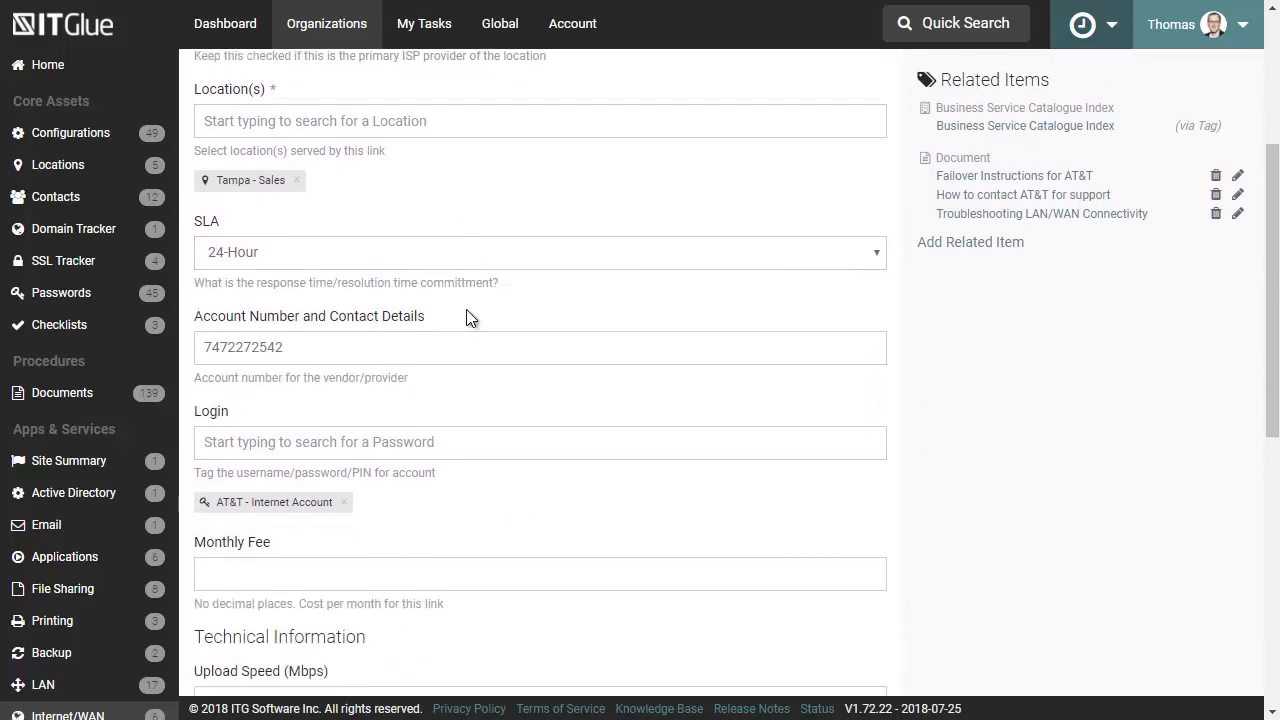
click(445, 272)
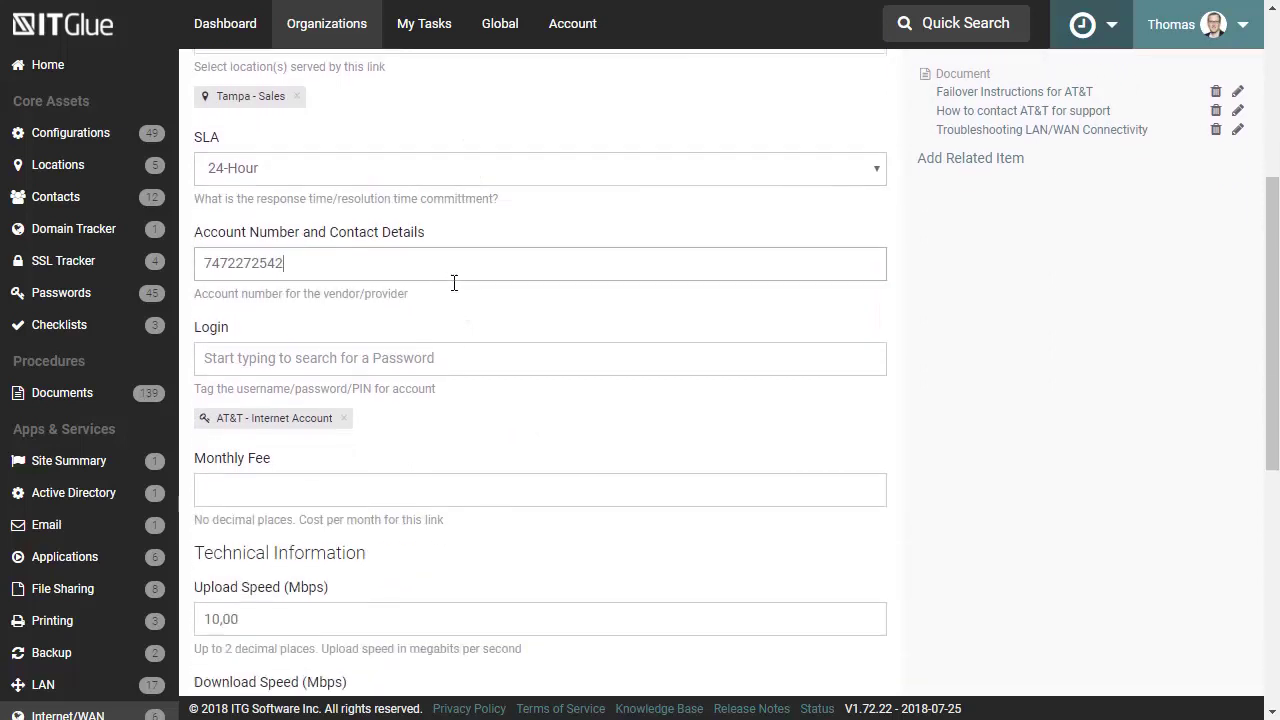
click(437, 360)
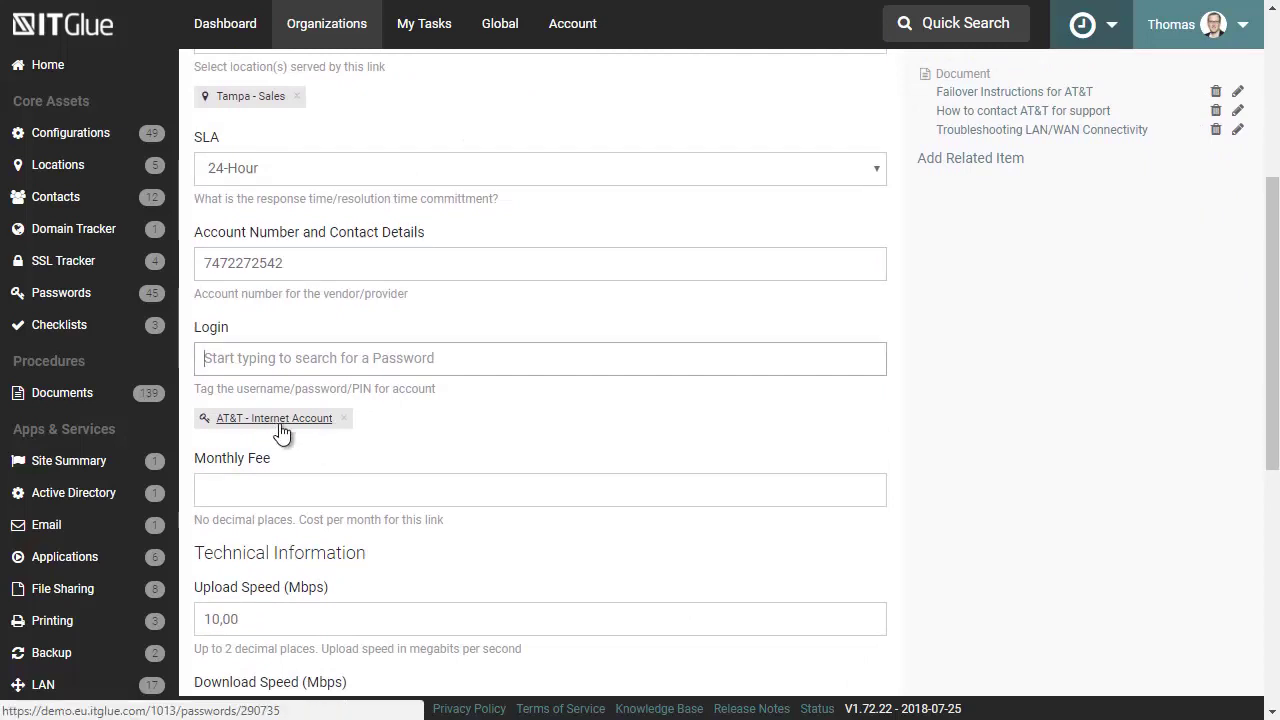
- Review the technical information, router/firewall, IP address and security fields, and leave the edit form without saving
scroll(470, 455, down, 3)
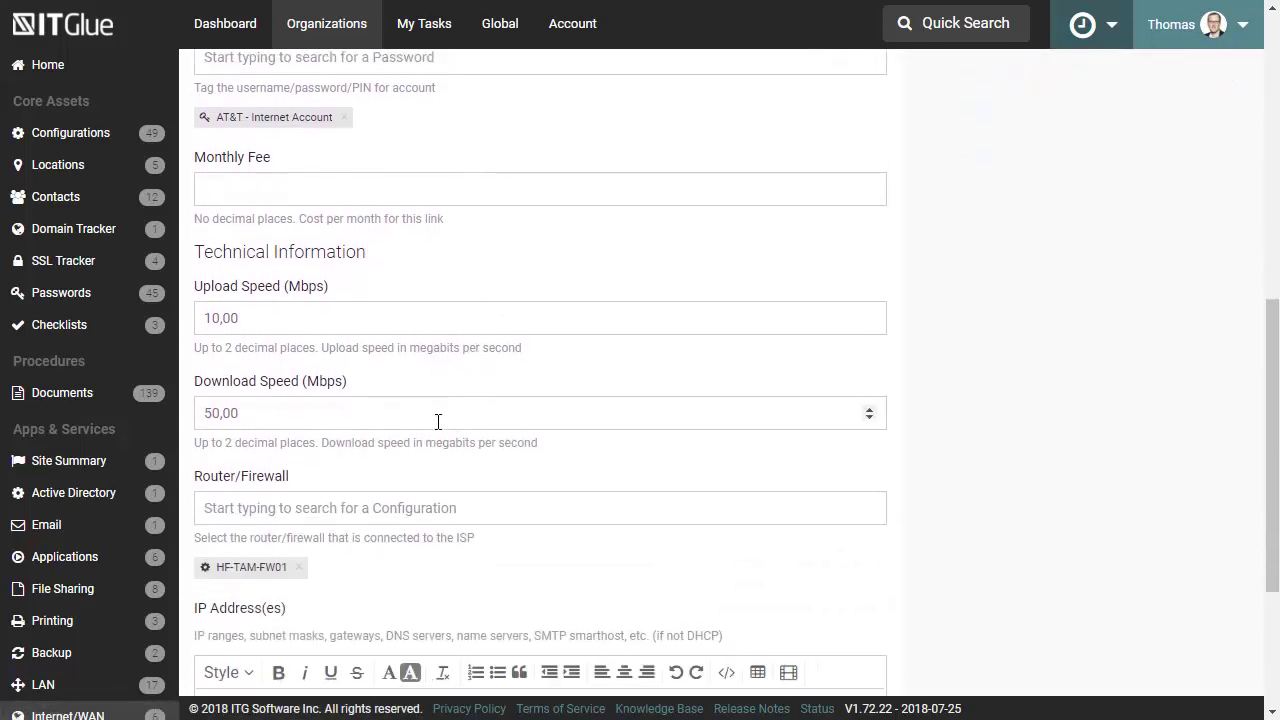
scroll(437, 420, down, 2)
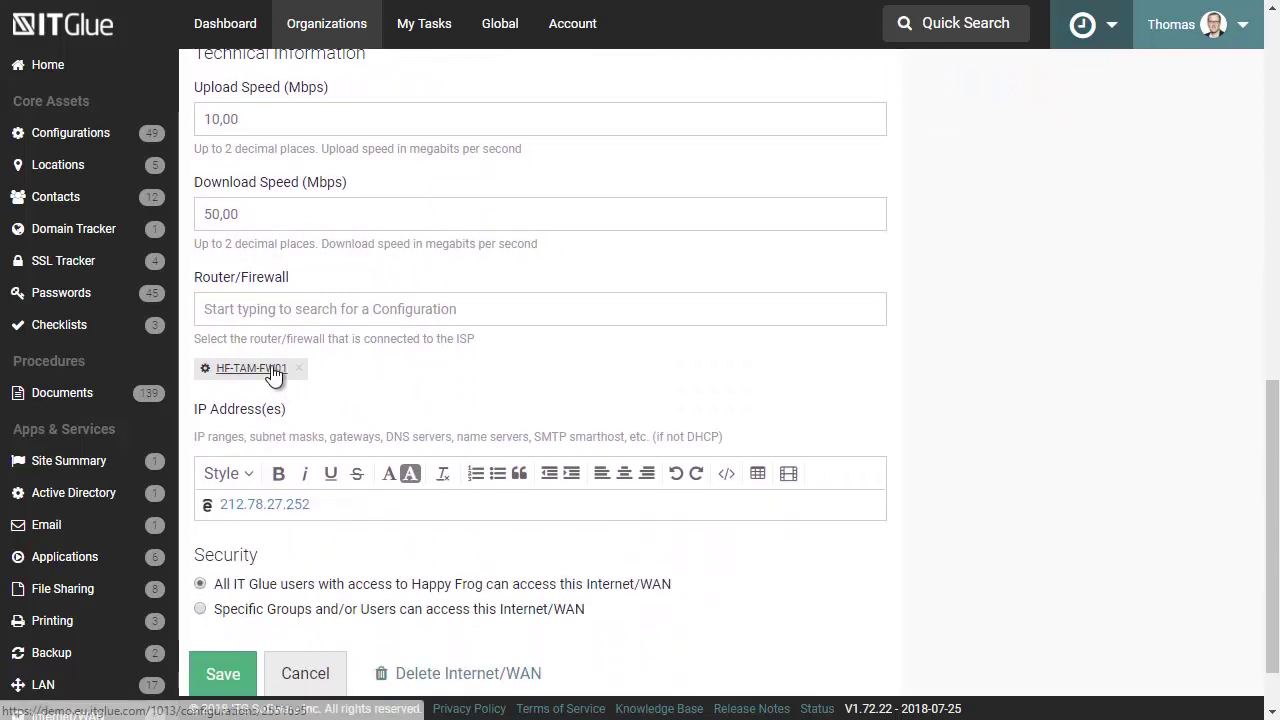
scroll(396, 413, down, 1)
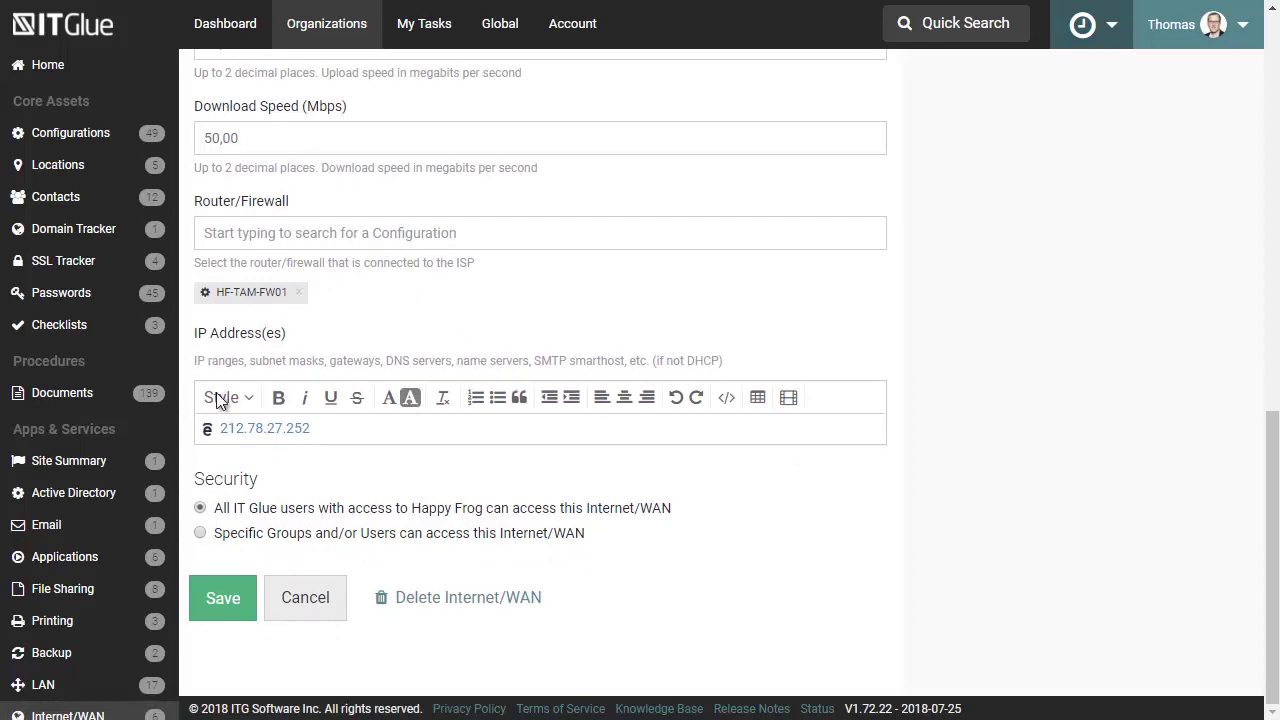
click(320, 598)
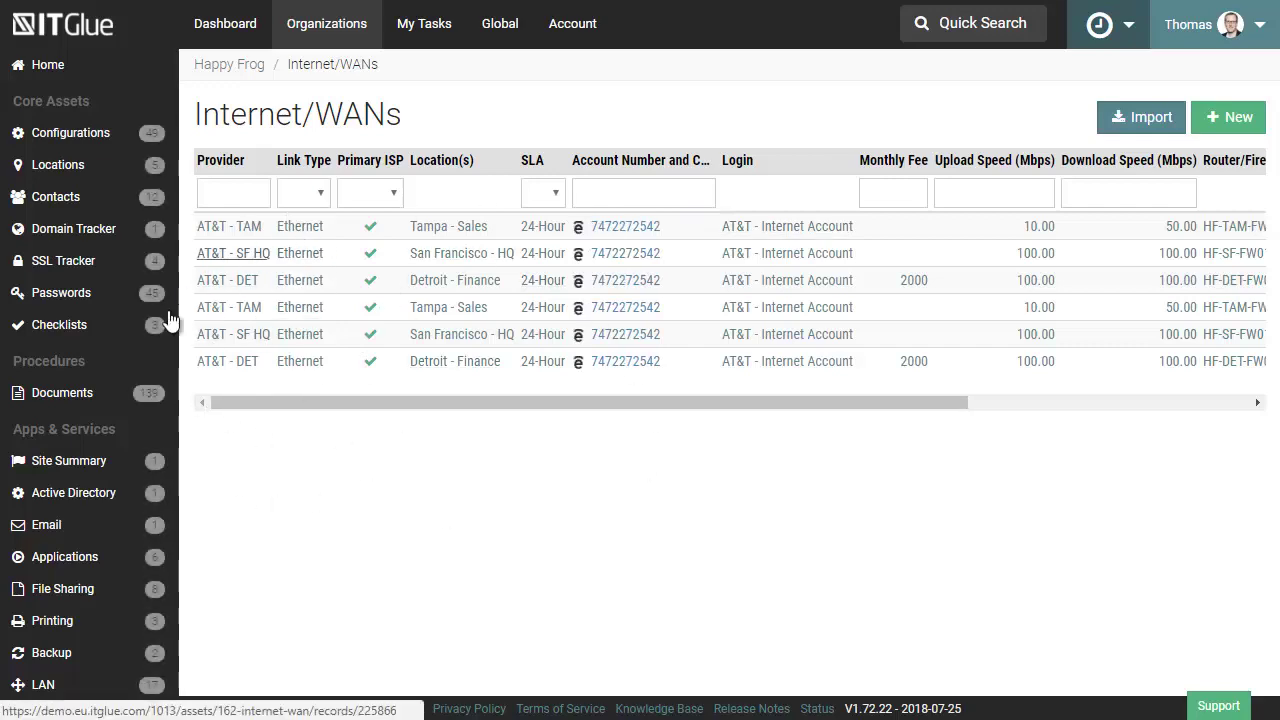
- Reopen the first AT&T - TAM record and follow its router/firewall link to the HF-TAM-FW01 configuration
click(229, 229)
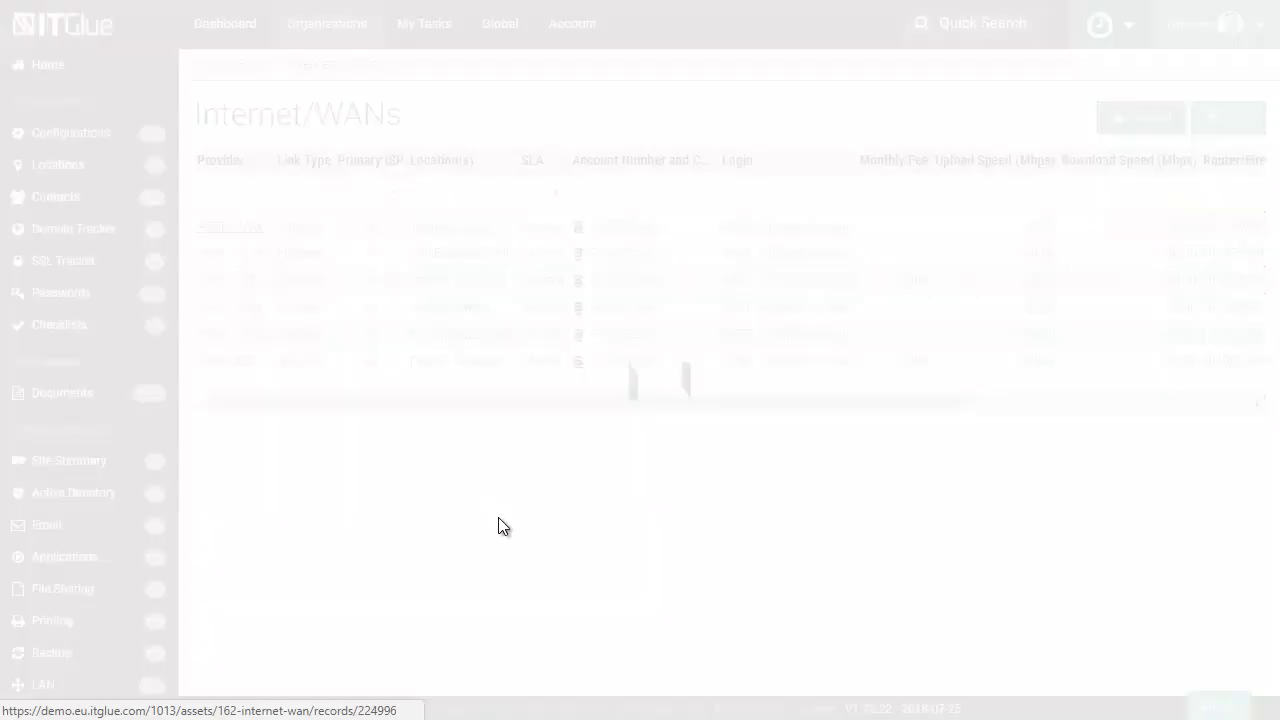
scroll(609, 455, down, 3)
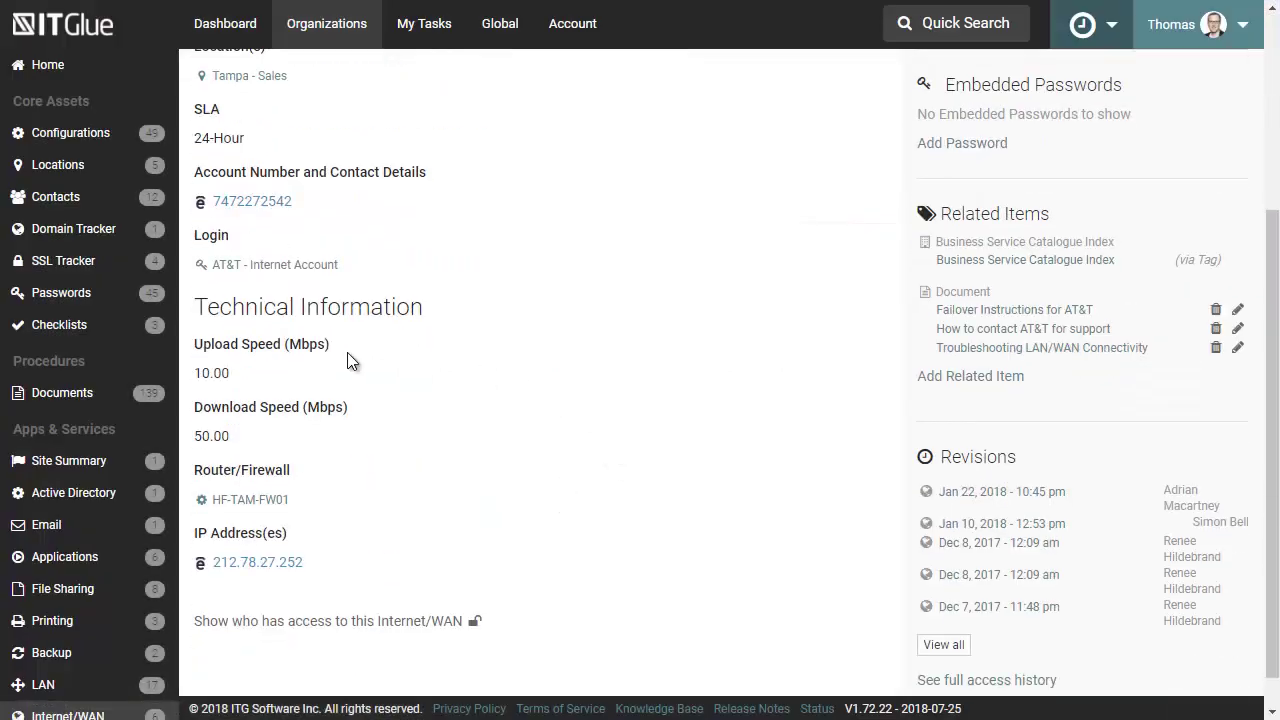
click(250, 500)
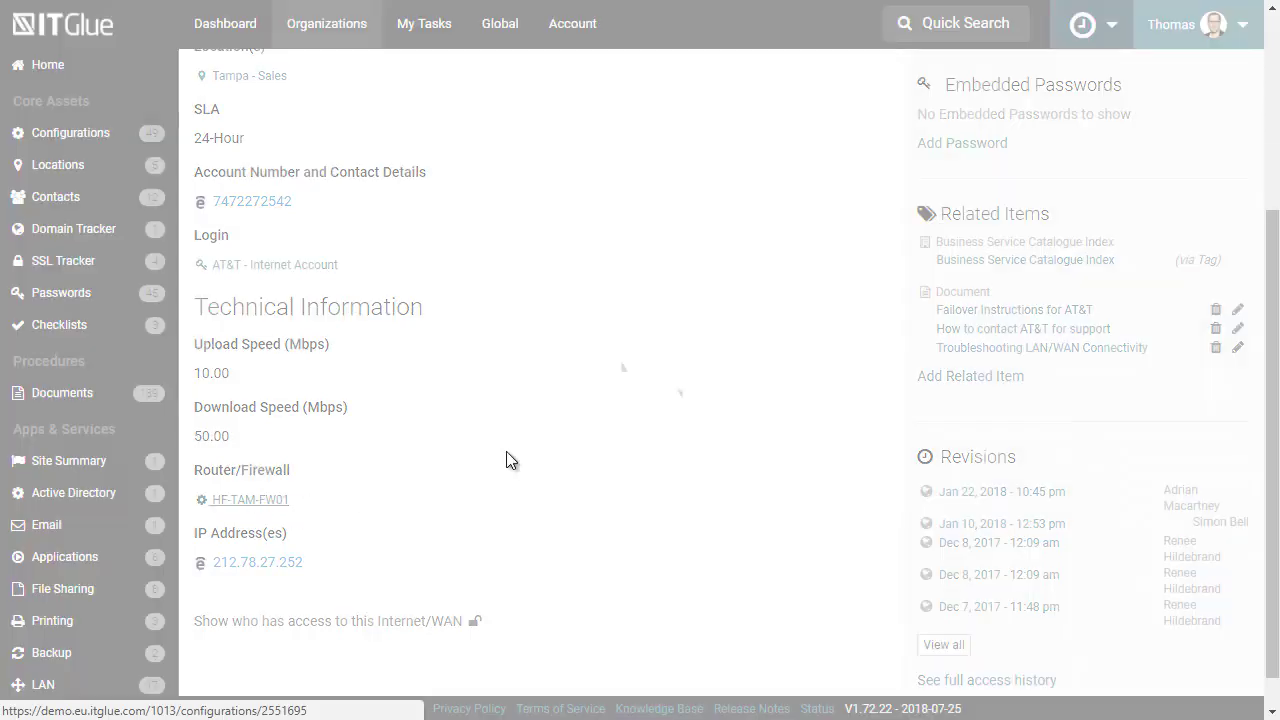
- Review the HF-TAM-FW01 firewall's details and tagged related items, and open its related AT&T - TAM Ethernet record
scroll(678, 393, down, 2)
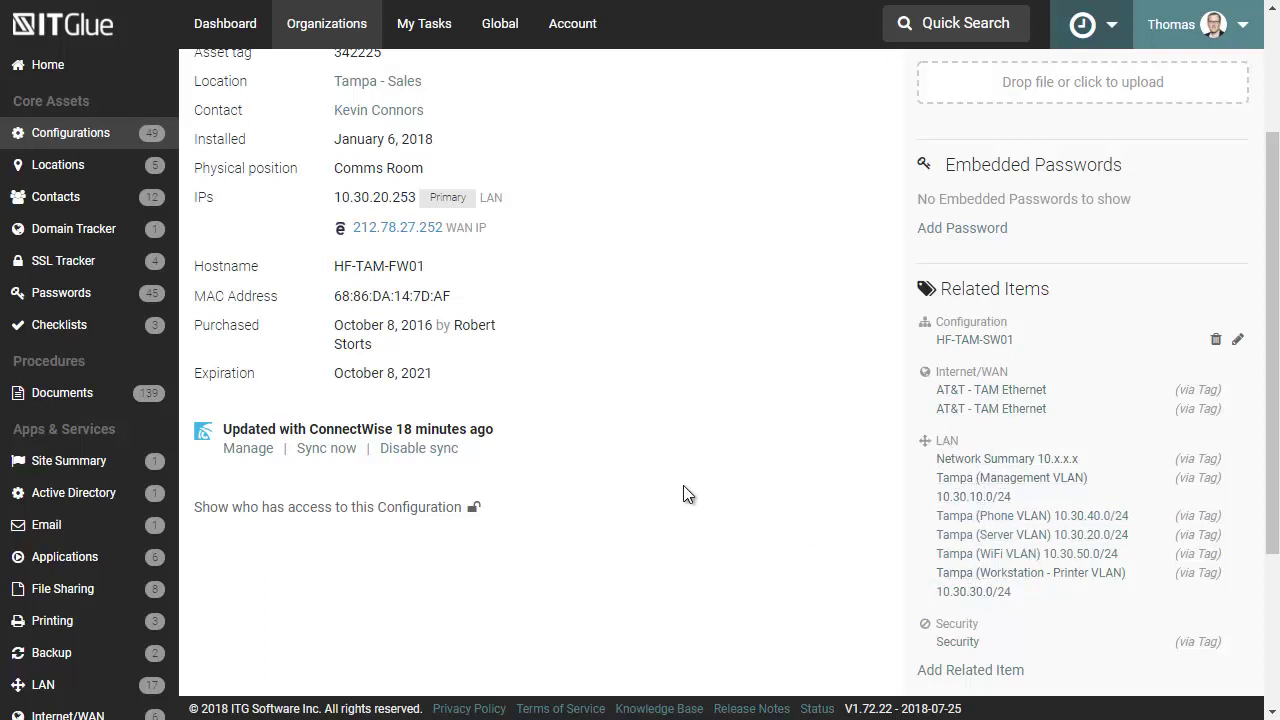
scroll(663, 427, up, 2)
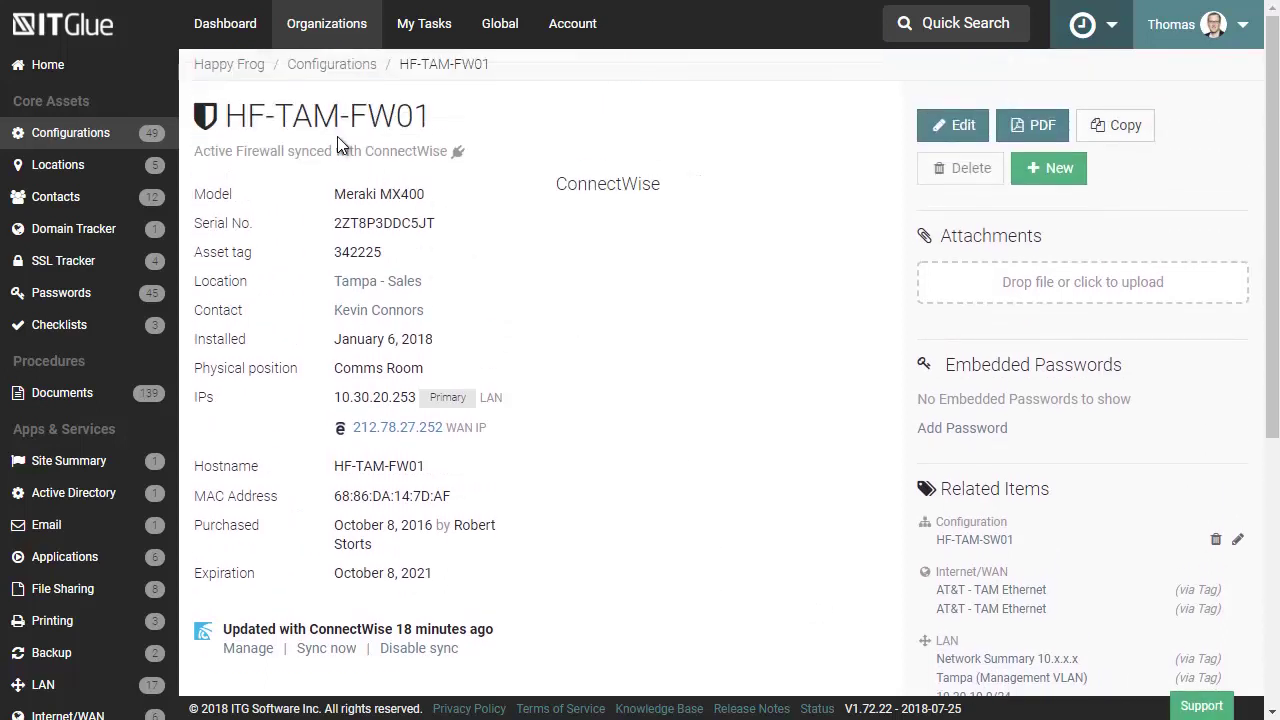
scroll(585, 487, down, 2)
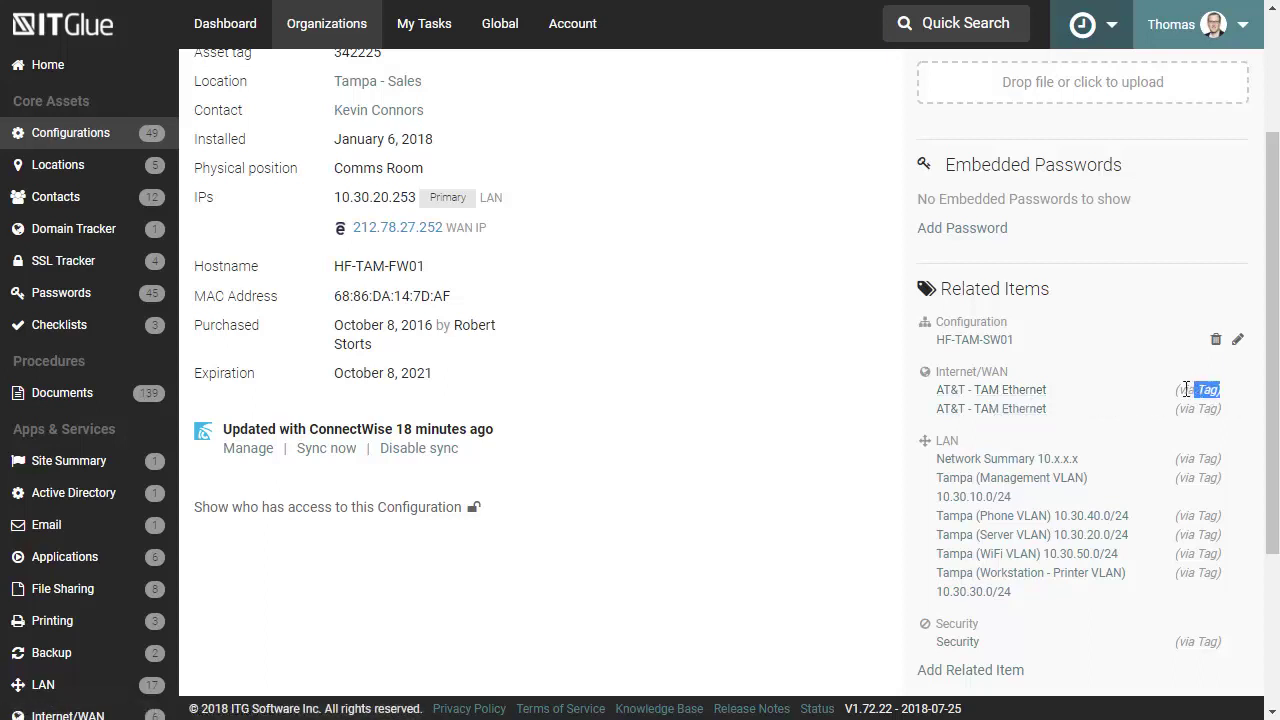
click(1175, 401)
drag(1226, 392, 1175, 396)
click(1148, 410)
click(1017, 392)
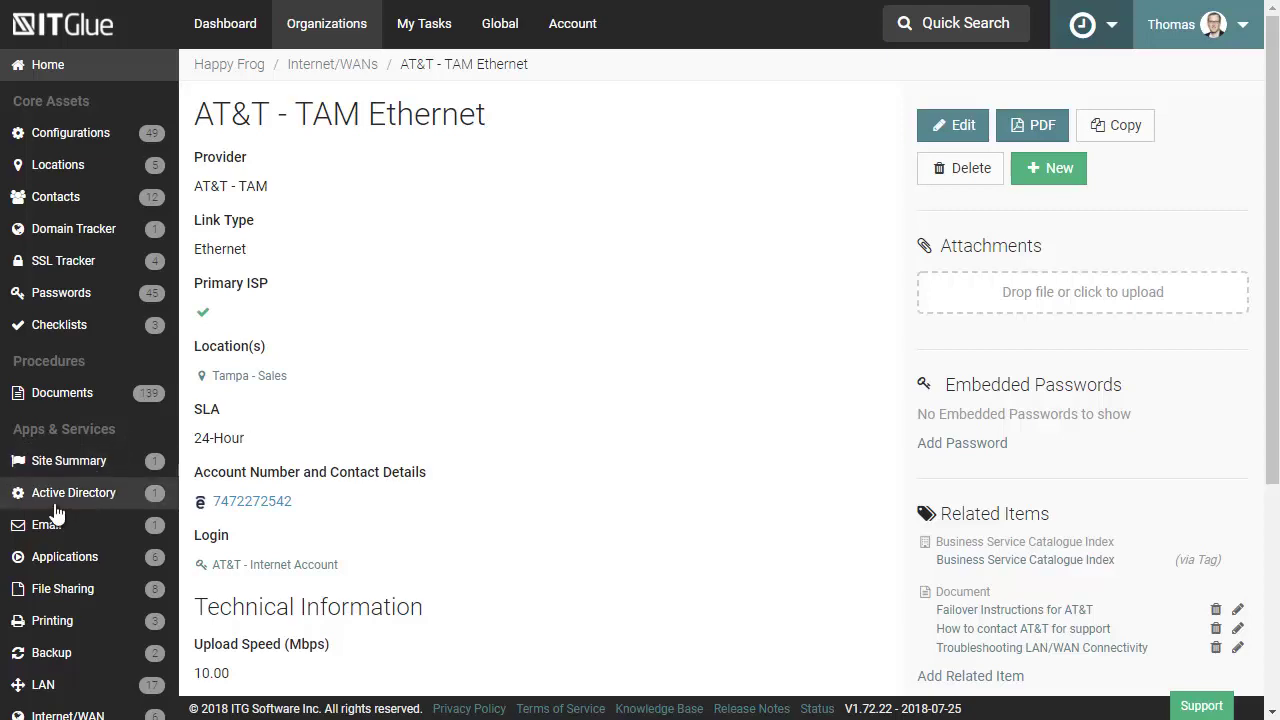
- View Happy Frog's File Sharing list and open its Backups list
scroll(50, 495, down, 2)
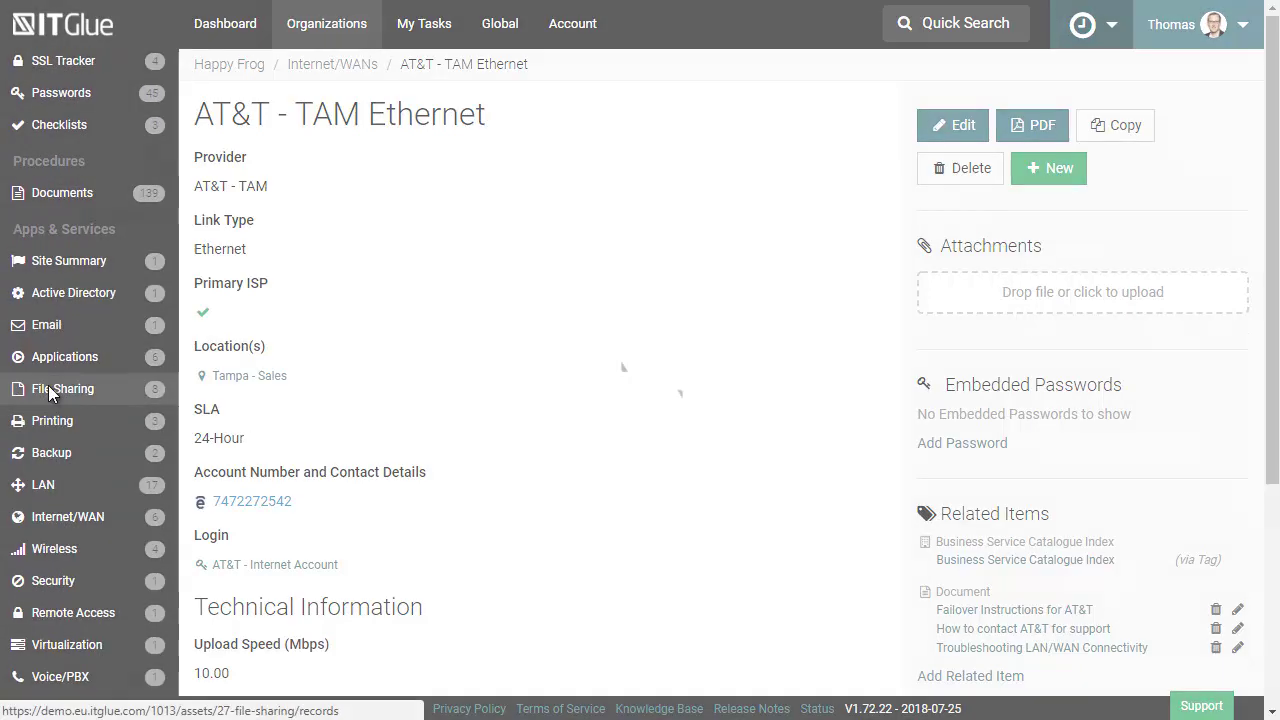
click(50, 390)
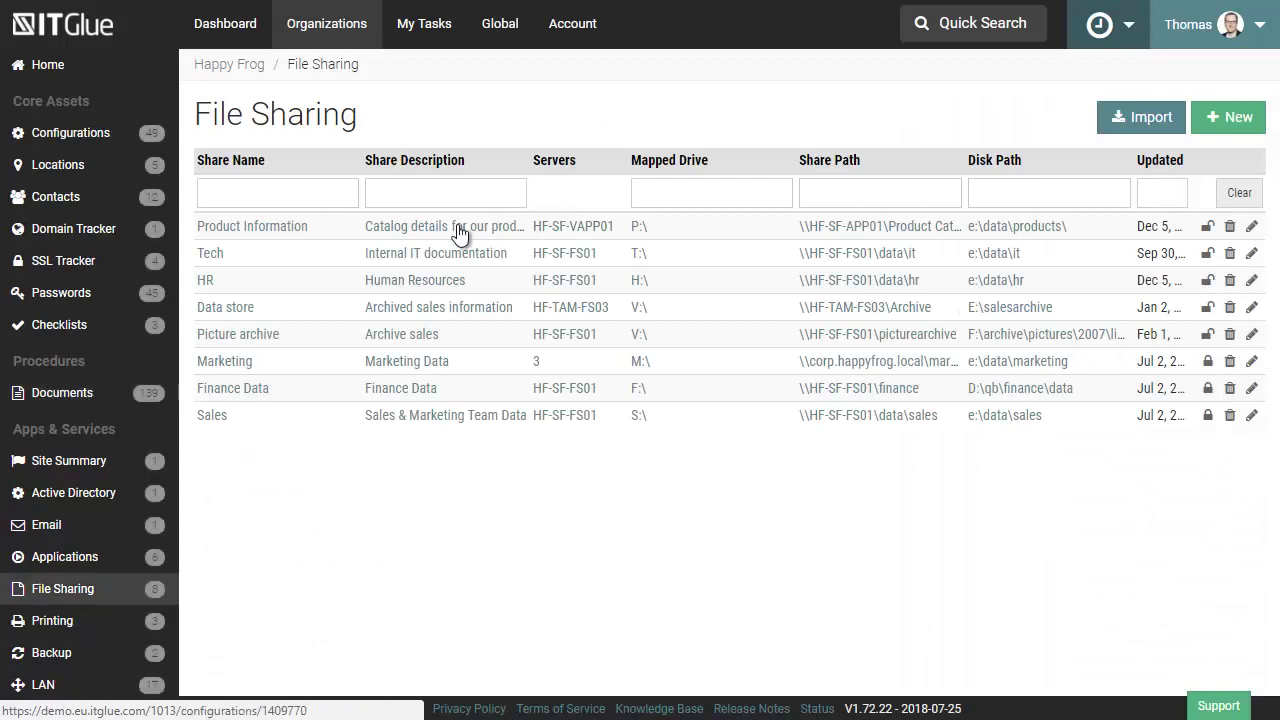
click(64, 652)
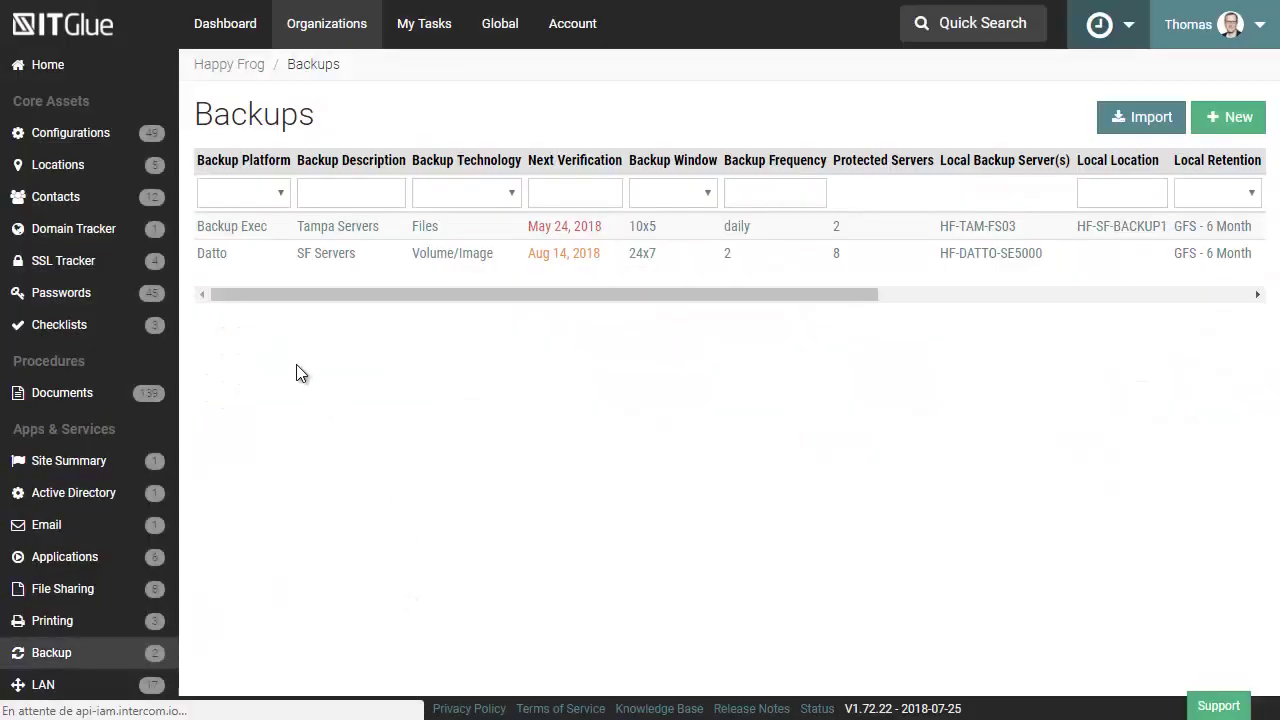
- Open the Datto SF Servers backup record and review its platform, verification date, protected servers and local backup details
click(211, 253)
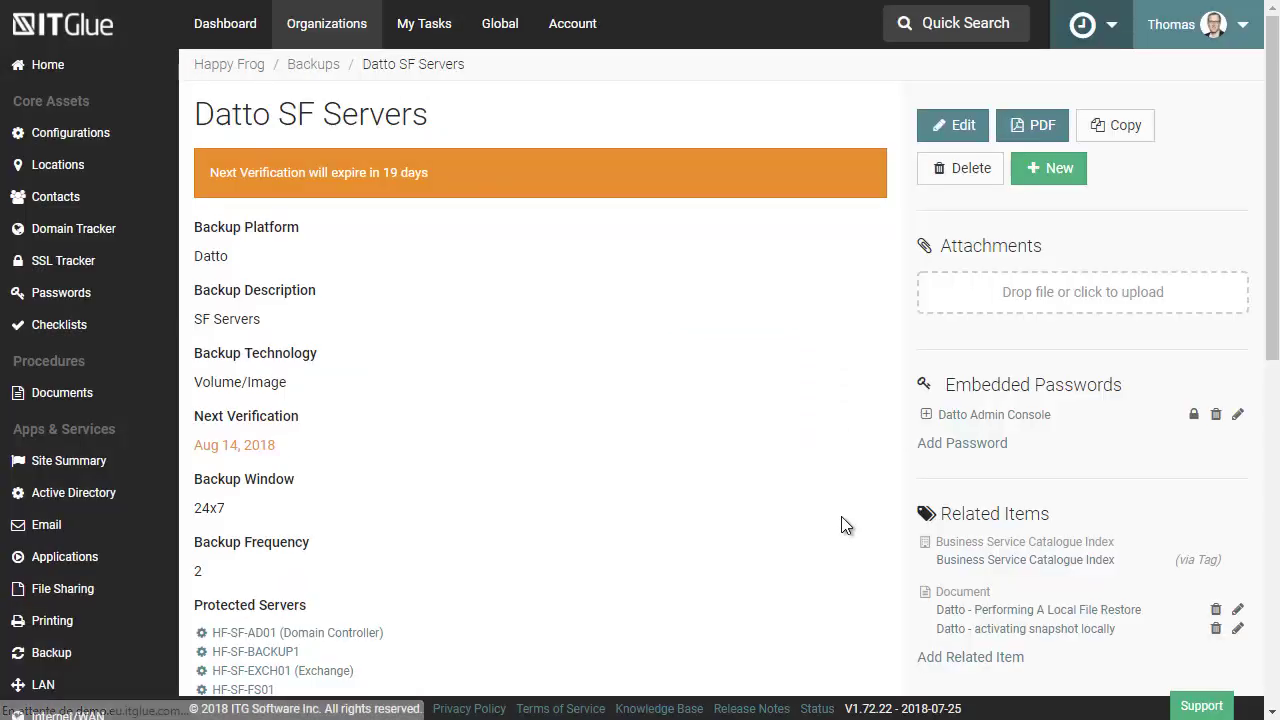
scroll(711, 363, down, 3)
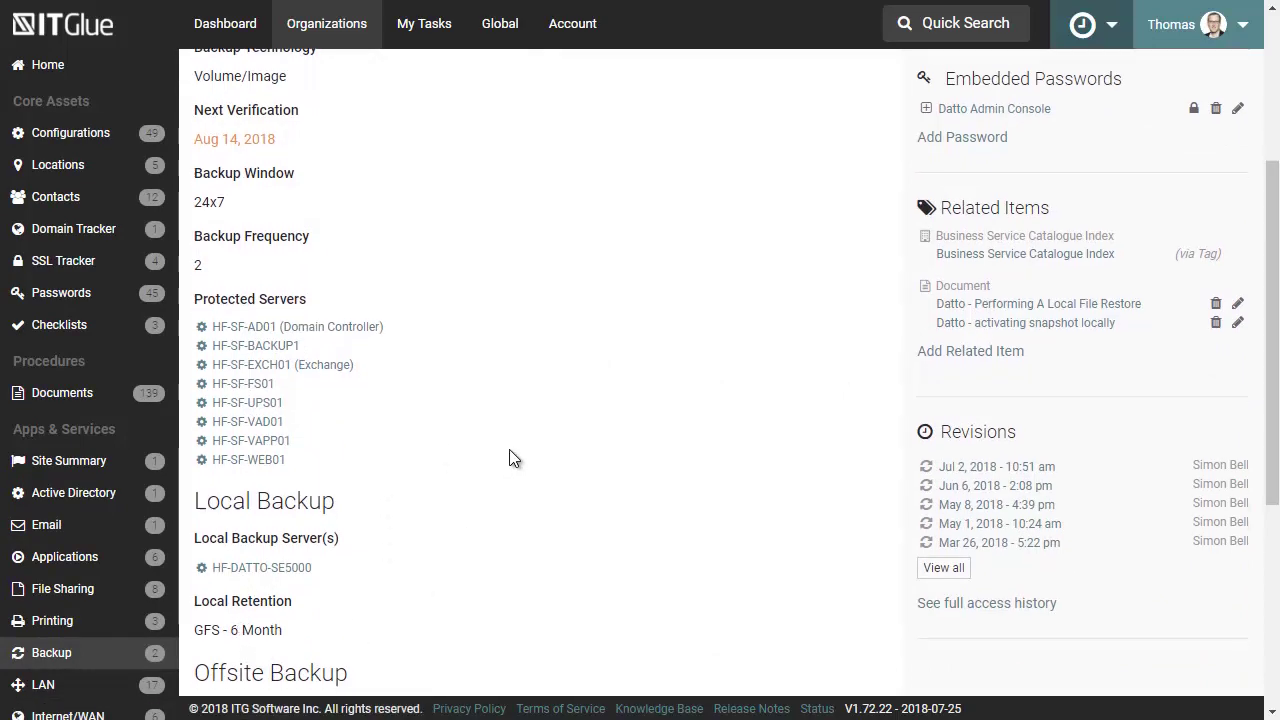
scroll(509, 457, down, 2)
scroll(484, 497, up, 5)
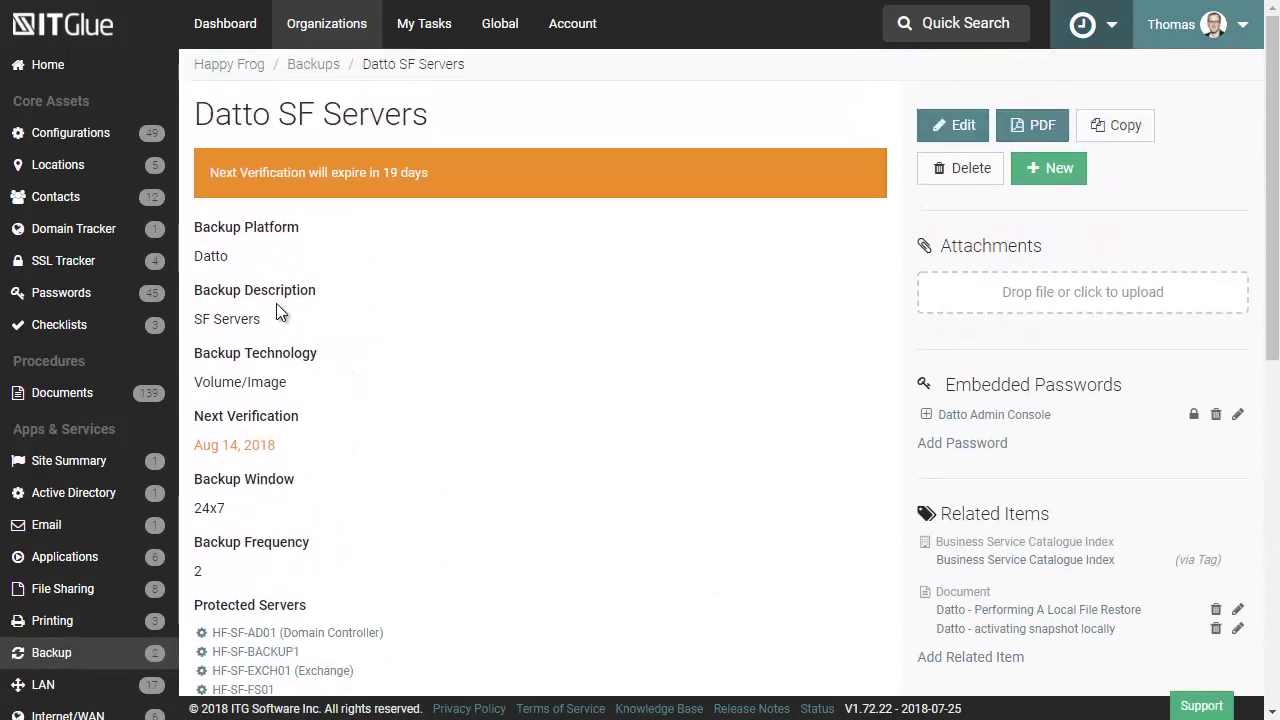
drag(203, 227, 258, 266)
- Open the Datto SF Servers backup record for editing and check the available backup platforms
click(966, 128)
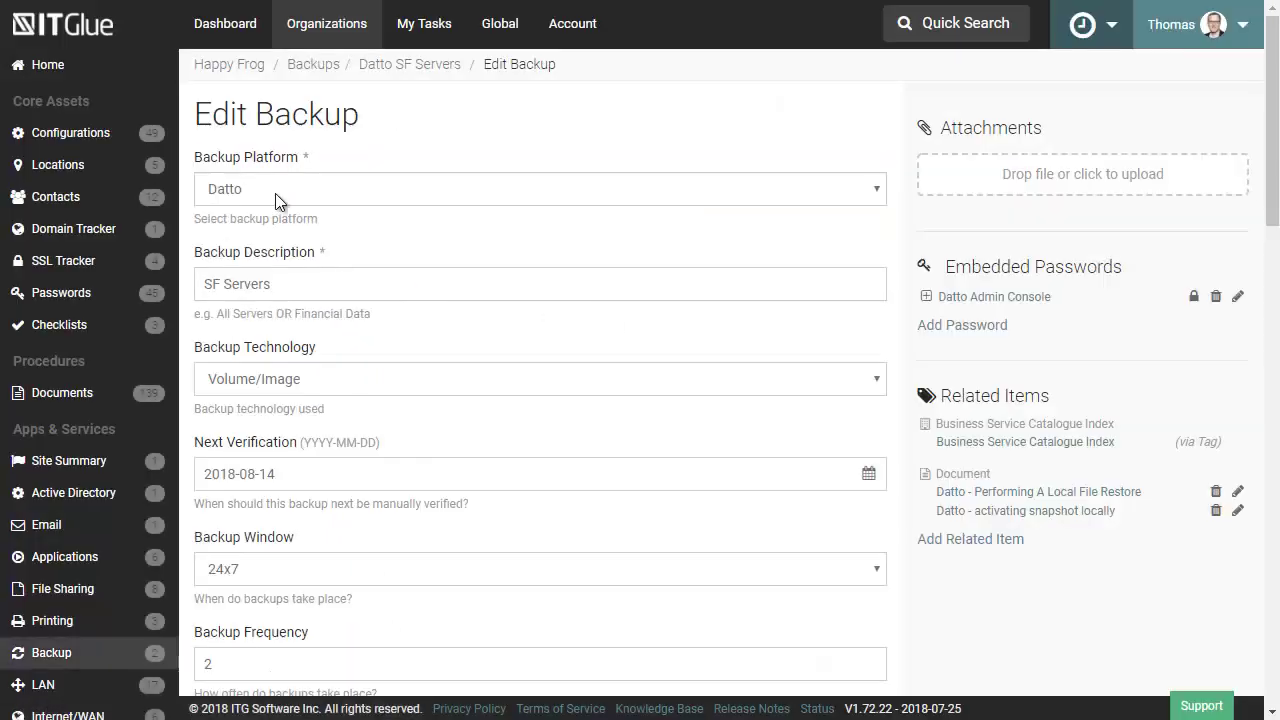
click(297, 193)
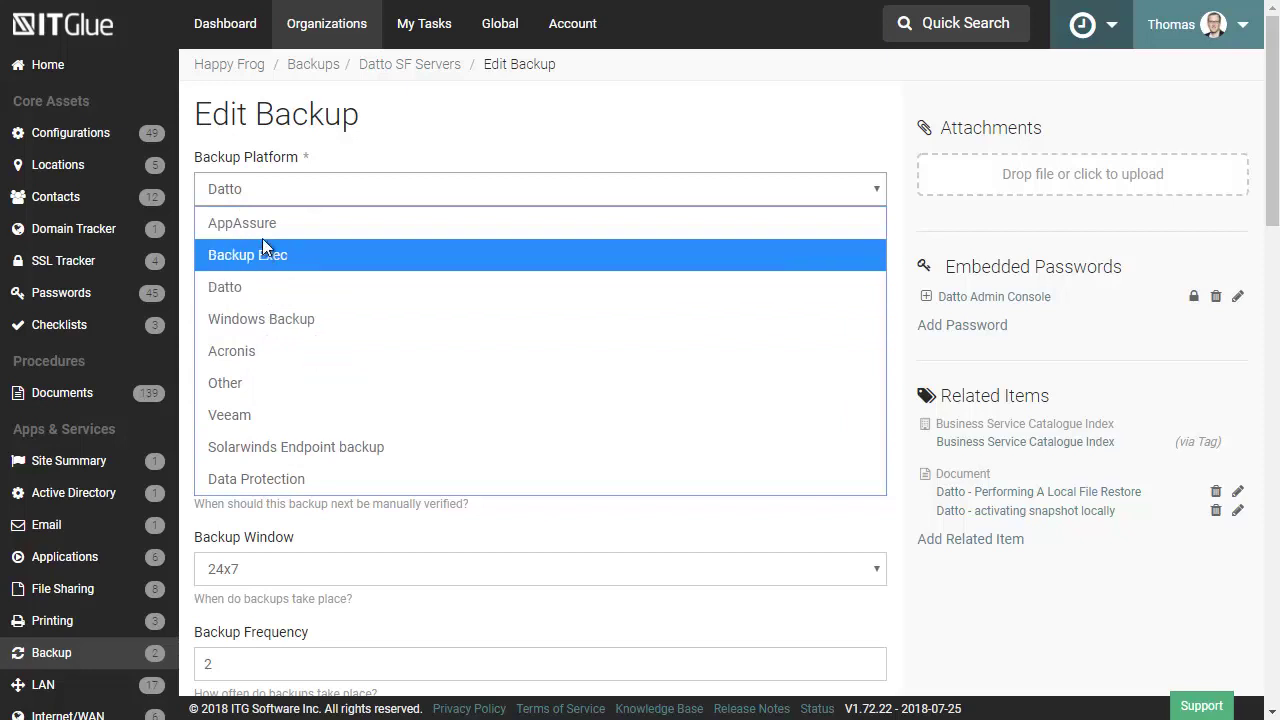
click(372, 140)
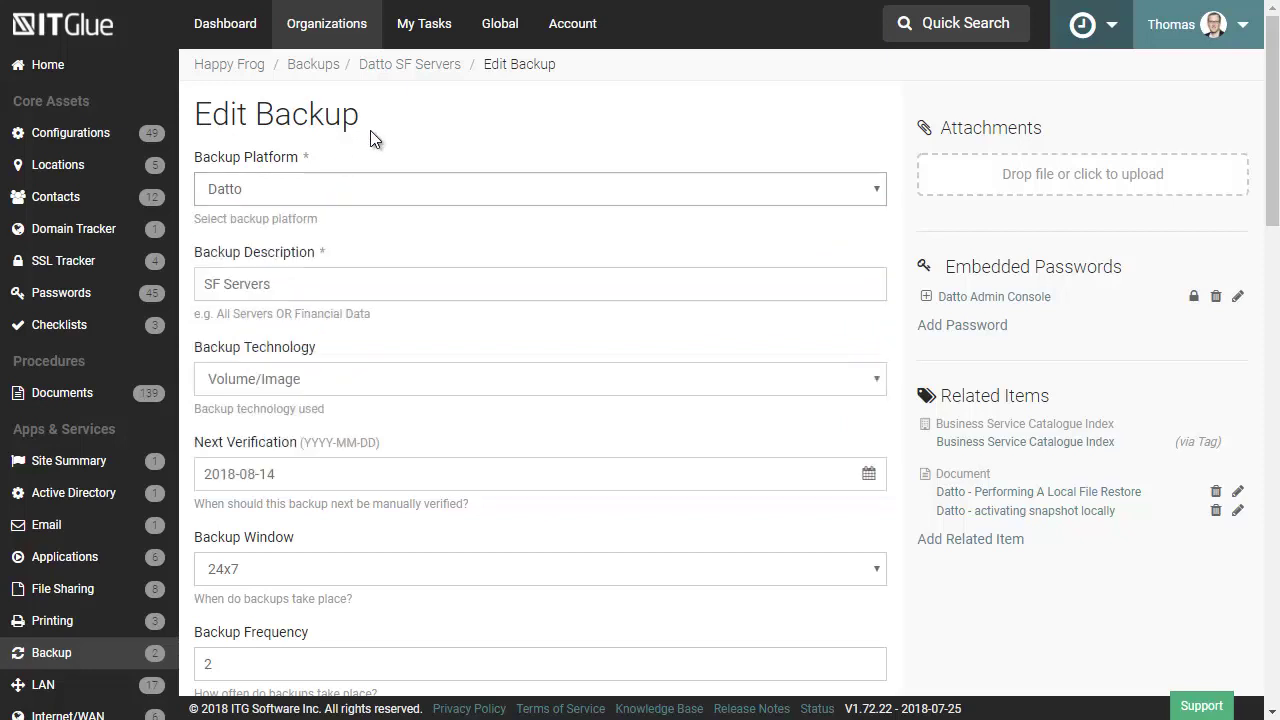
- Review the Datto backup edit form through its offsite, restore approval and security settings, and return to the Backups list
click(251, 186)
click(251, 186)
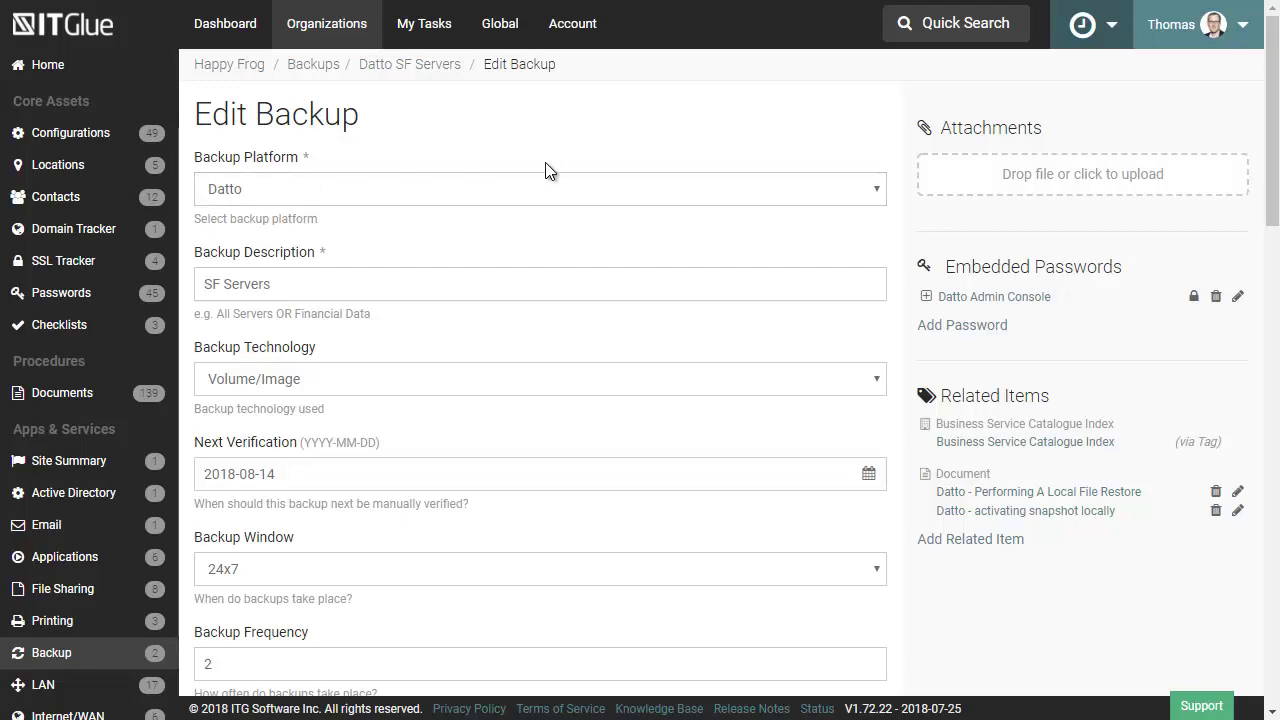
scroll(677, 409, down, 15)
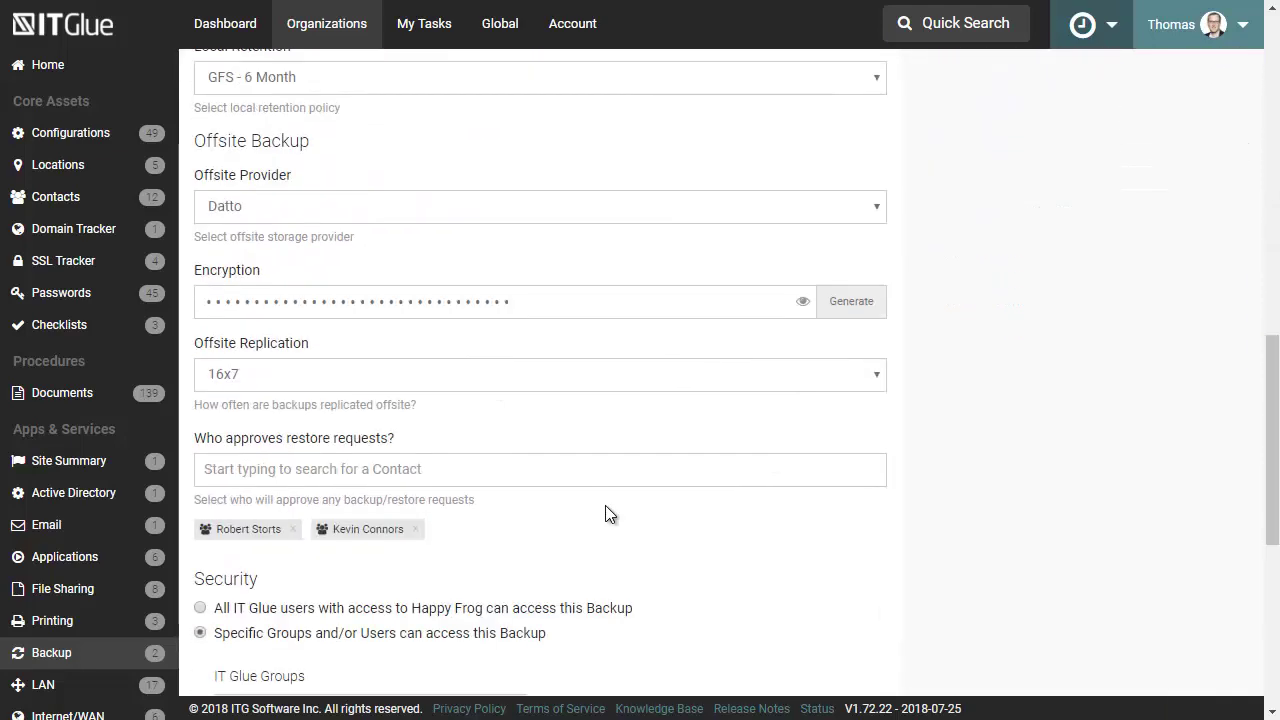
scroll(505, 568, down, 3)
click(321, 607)
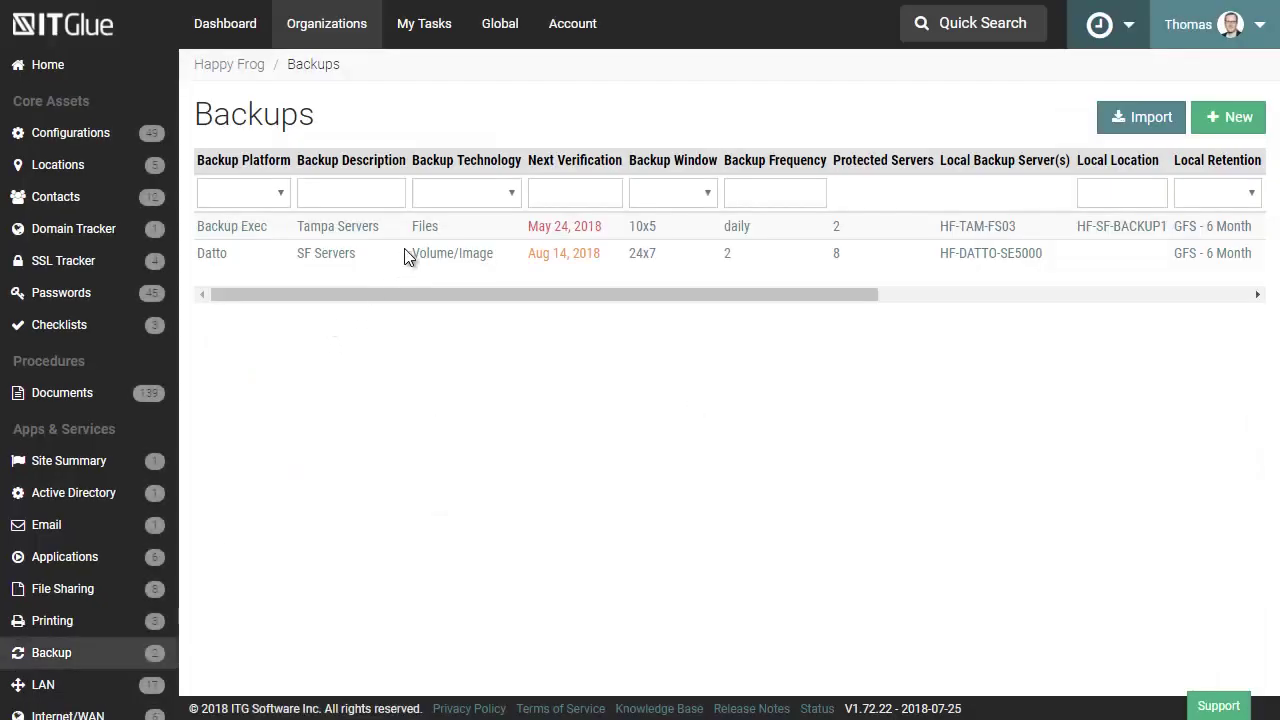
- Open protected server HF-SF-VAD01 from the Datto SF Servers backup and review its configuration details and related items
click(219, 257)
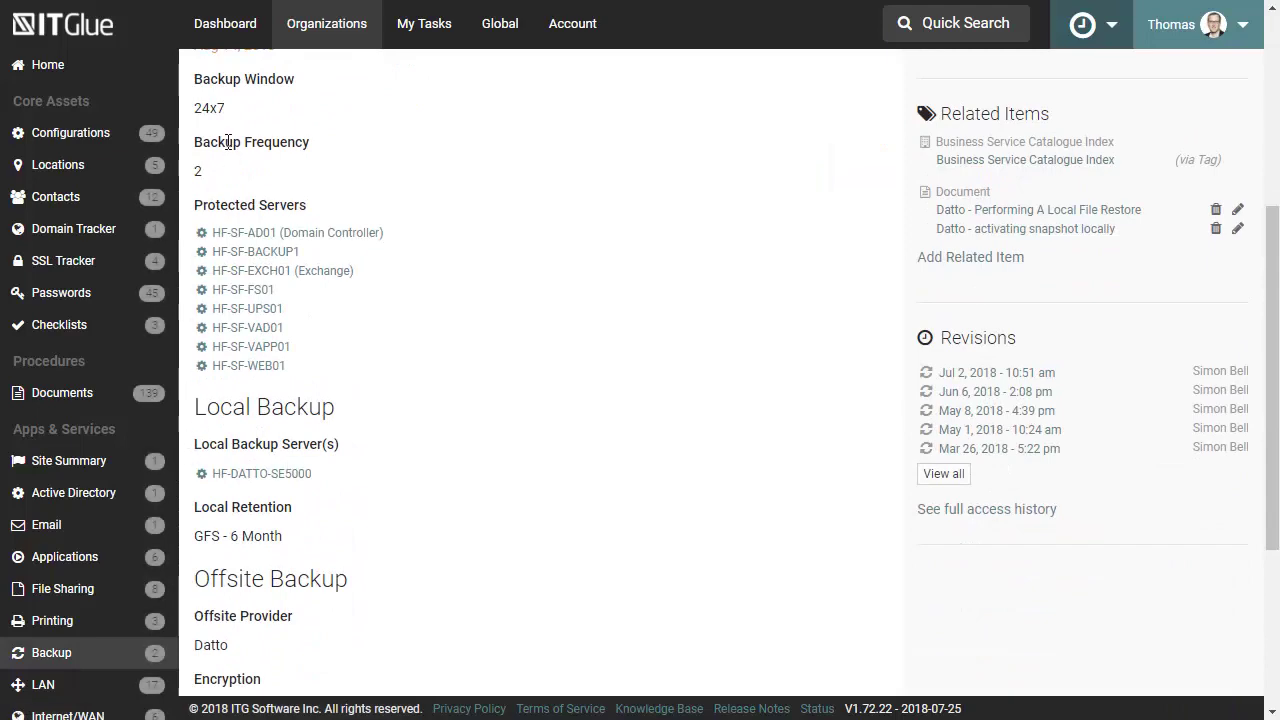
click(268, 330)
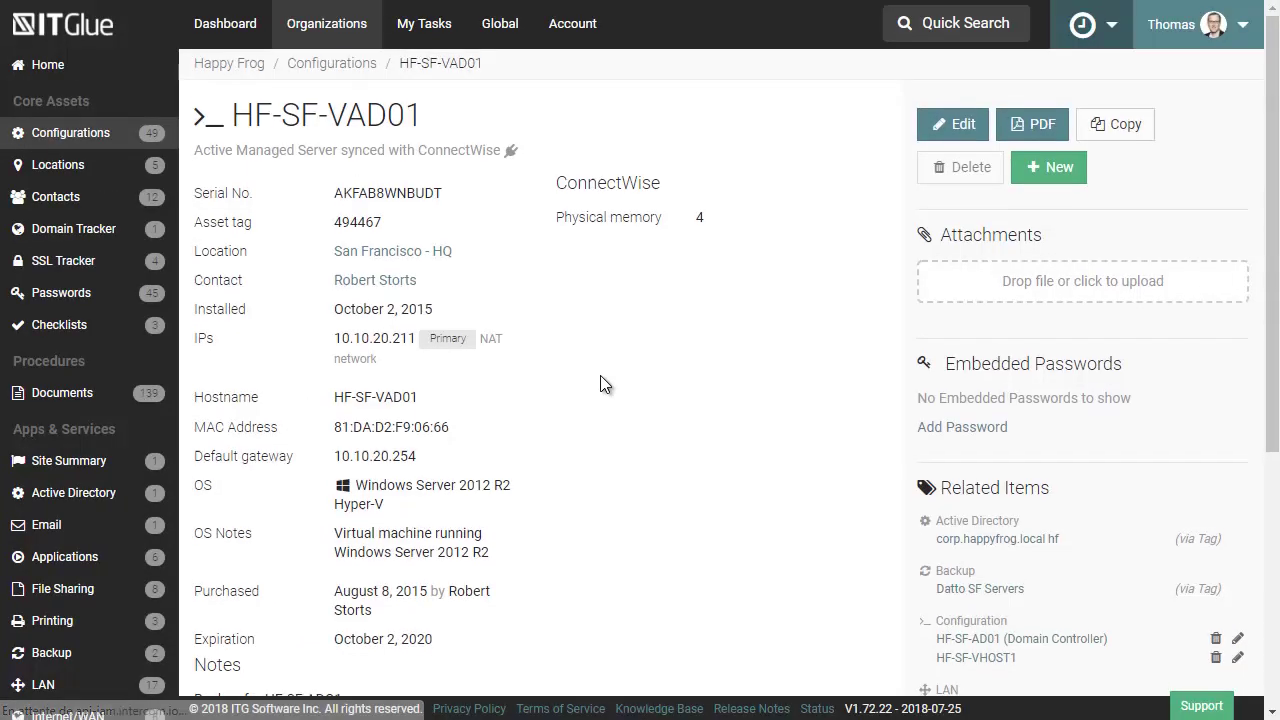
scroll(602, 375, down, 2)
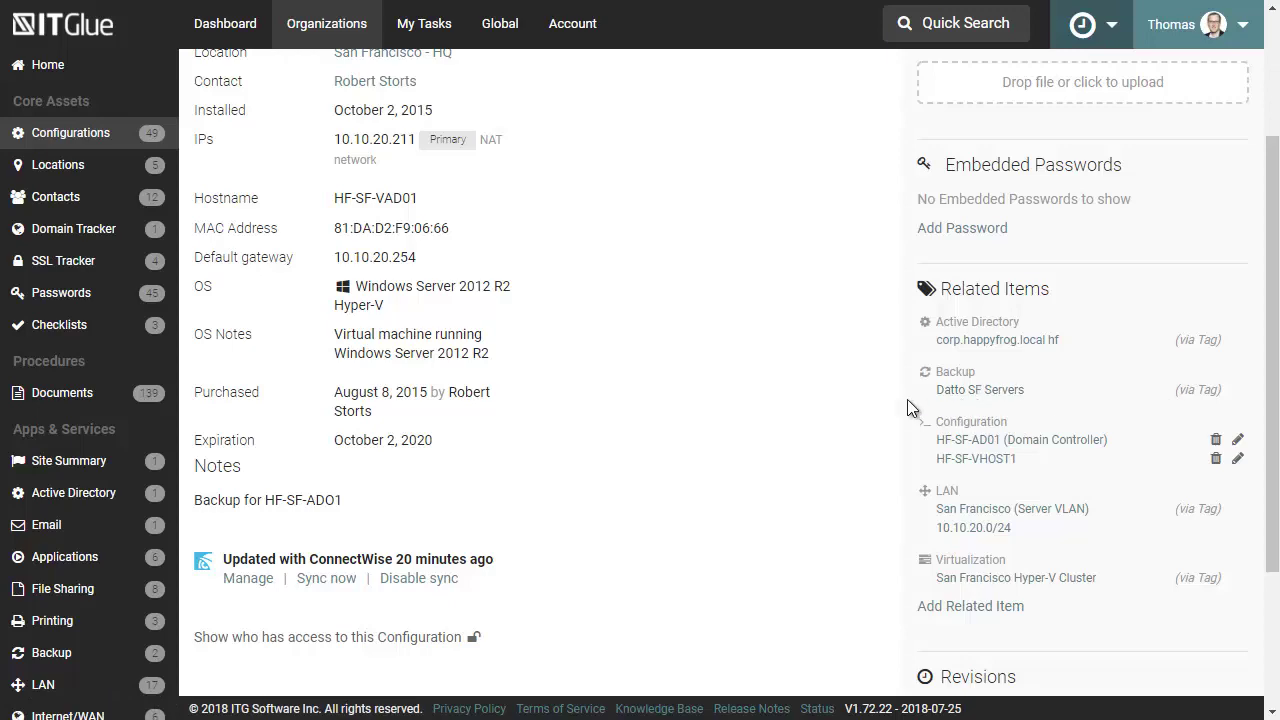
scroll(596, 456, up, 2)
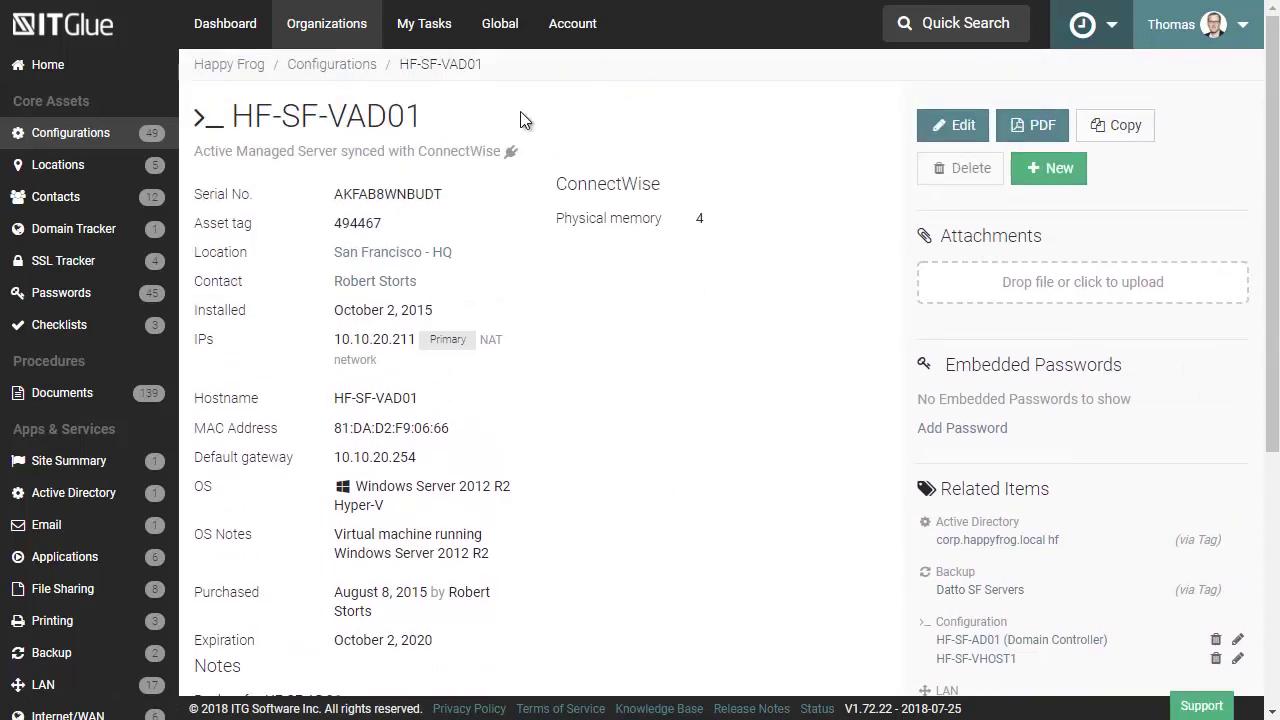
scroll(688, 521, down, 3)
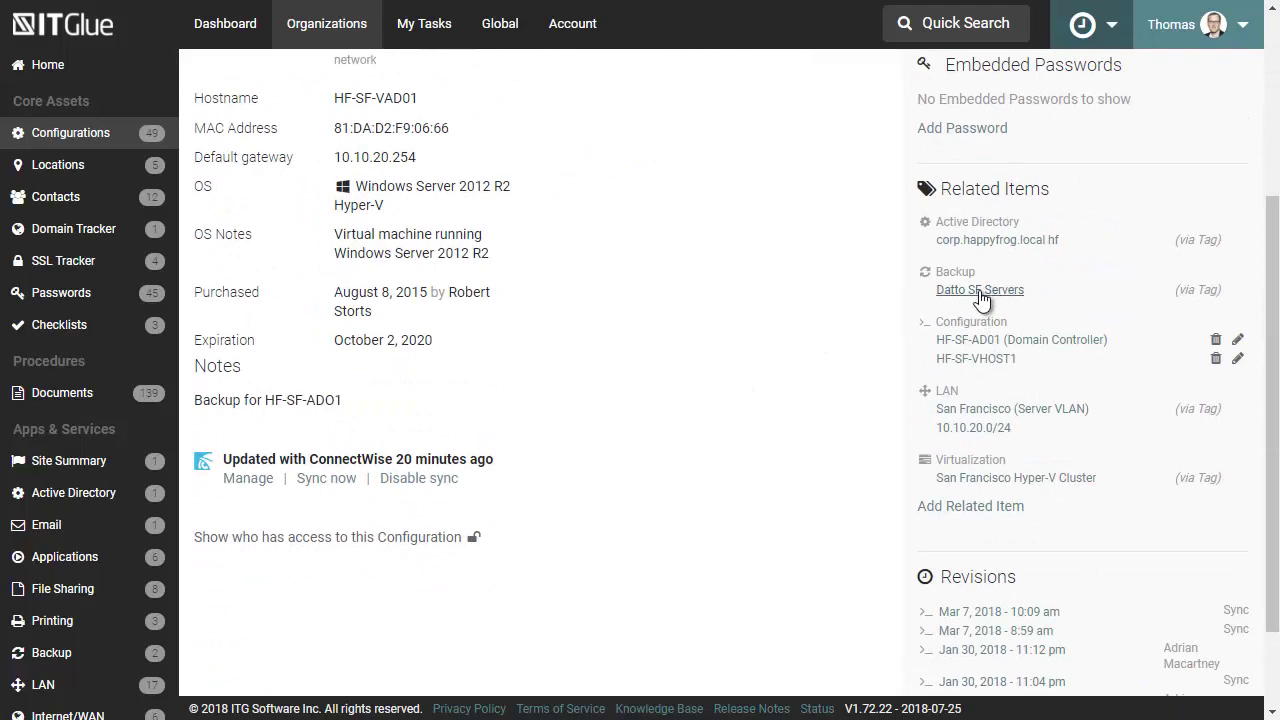
- Open the server's related Datto SF Servers backup and review its protected servers, local backup and offsite backup details
click(980, 292)
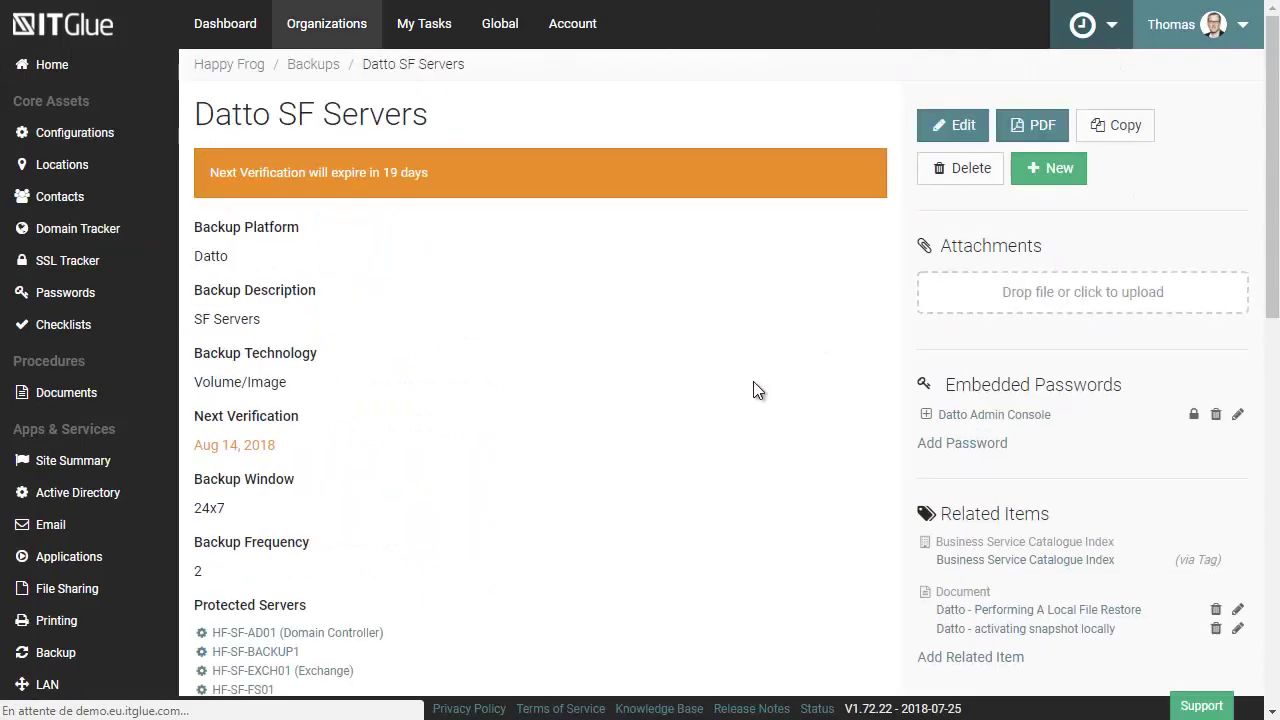
scroll(617, 450, down, 2)
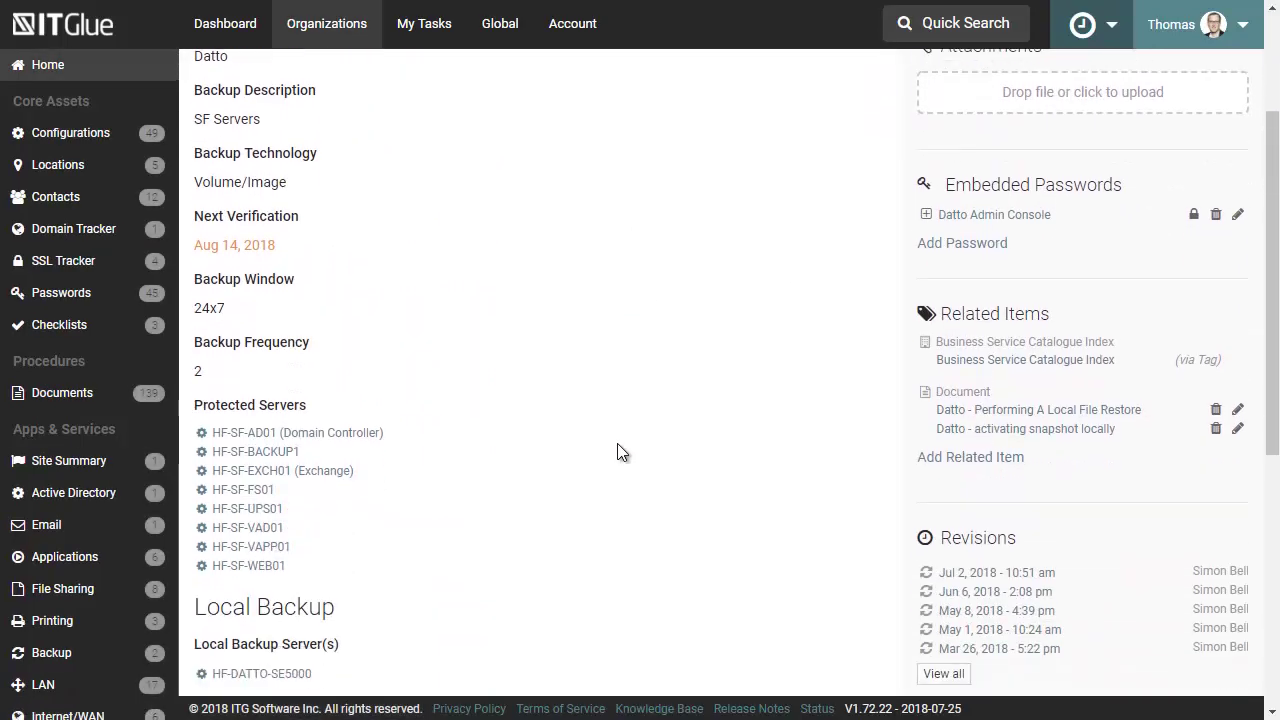
scroll(617, 452, down, 1)
scroll(617, 452, down, 3)
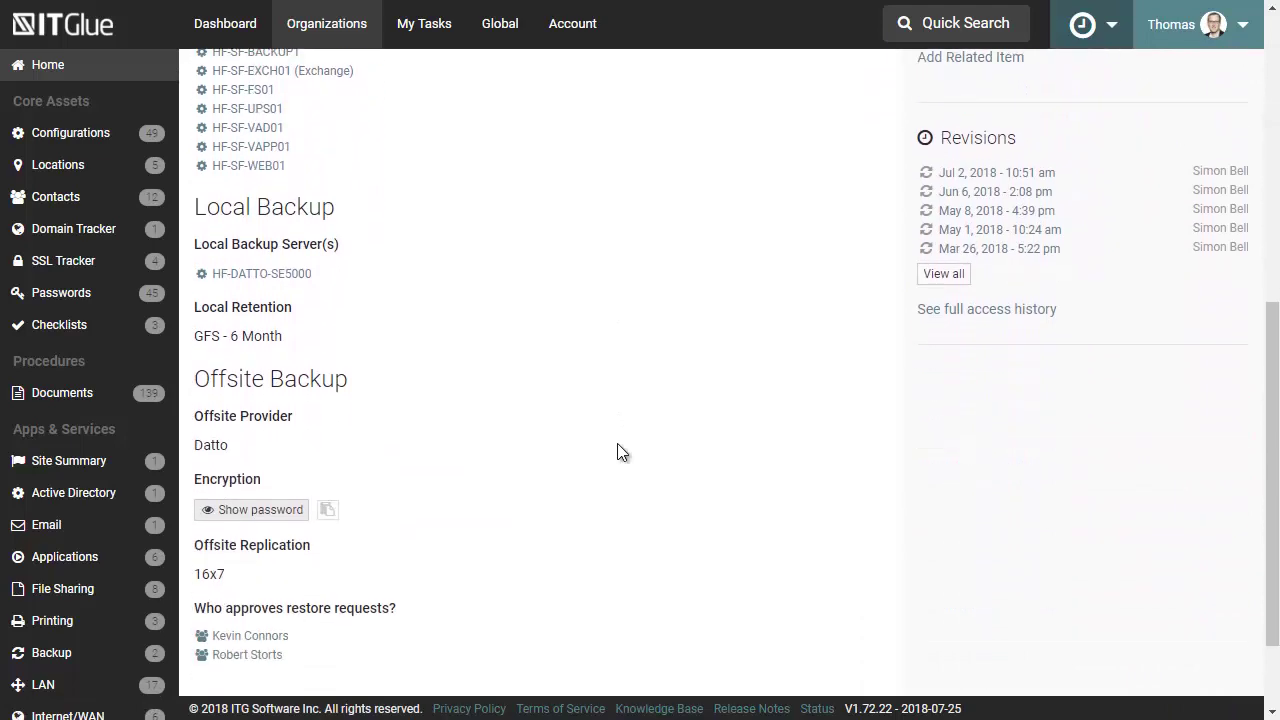
scroll(617, 452, up, 5)
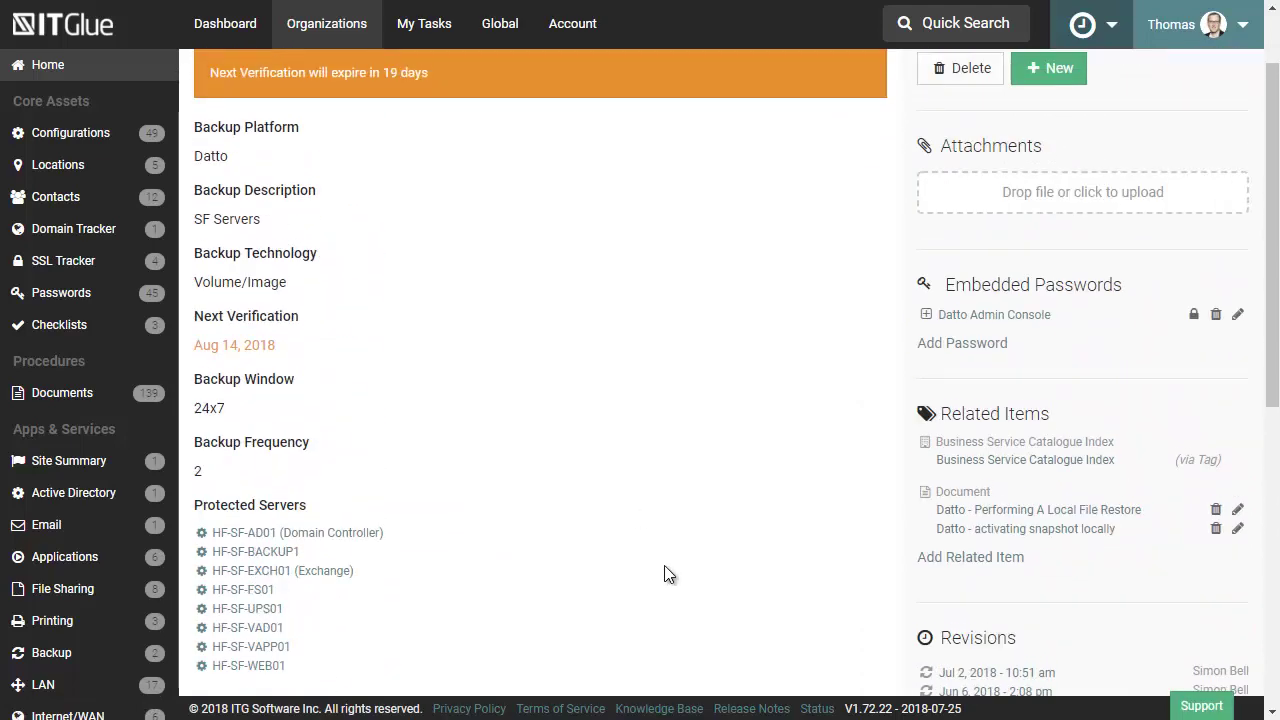
- Expand the Datto Admin Console embedded password entry and review the backup's related documents
click(929, 316)
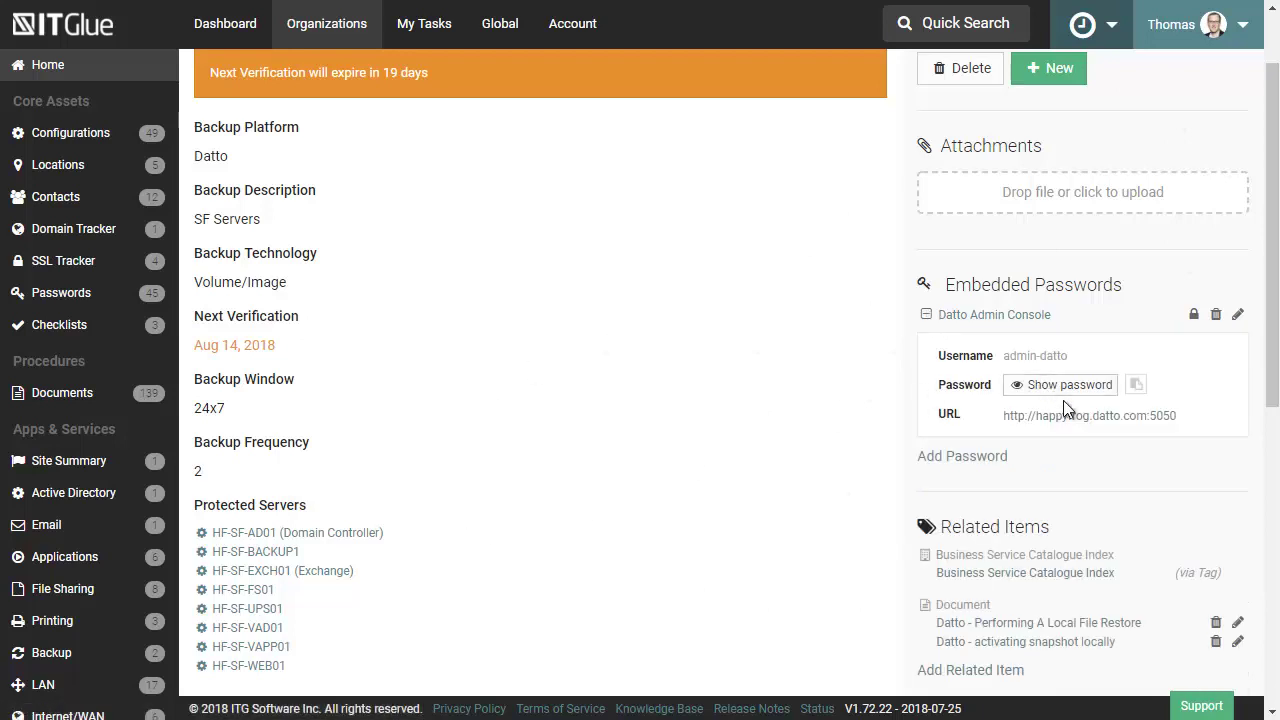
scroll(830, 405, down, 2)
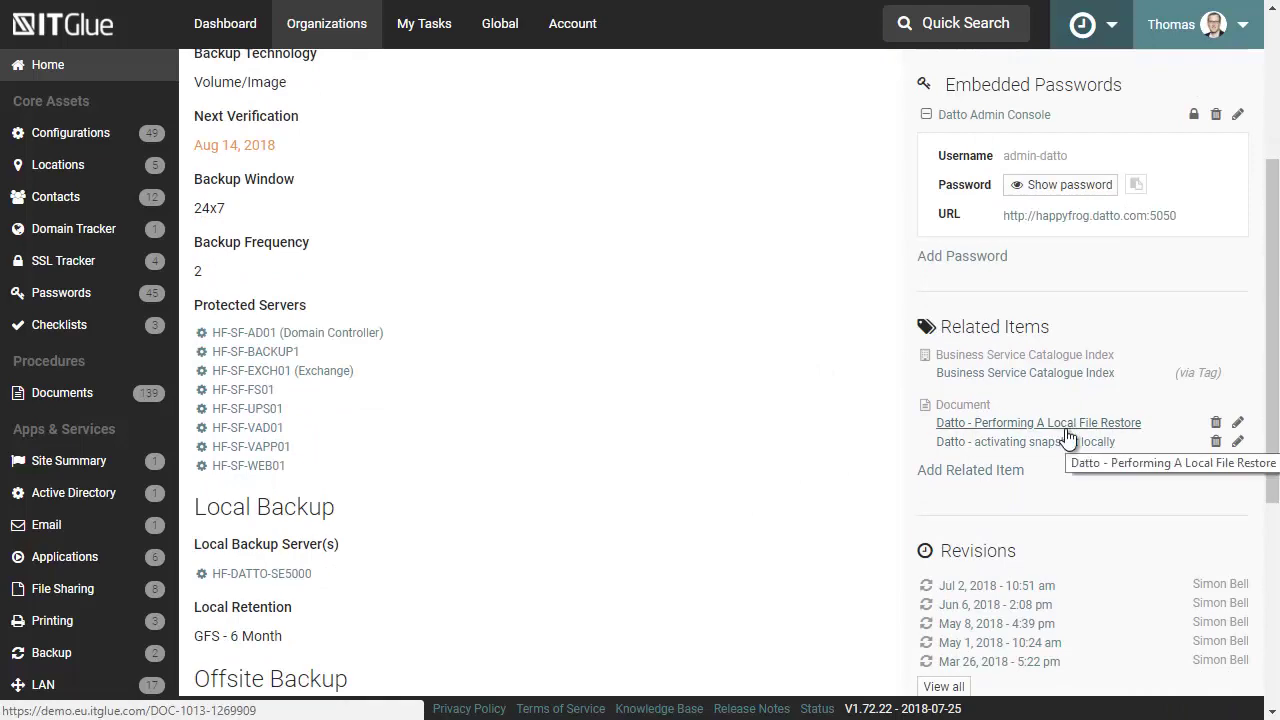
scroll(685, 535, up, 3)
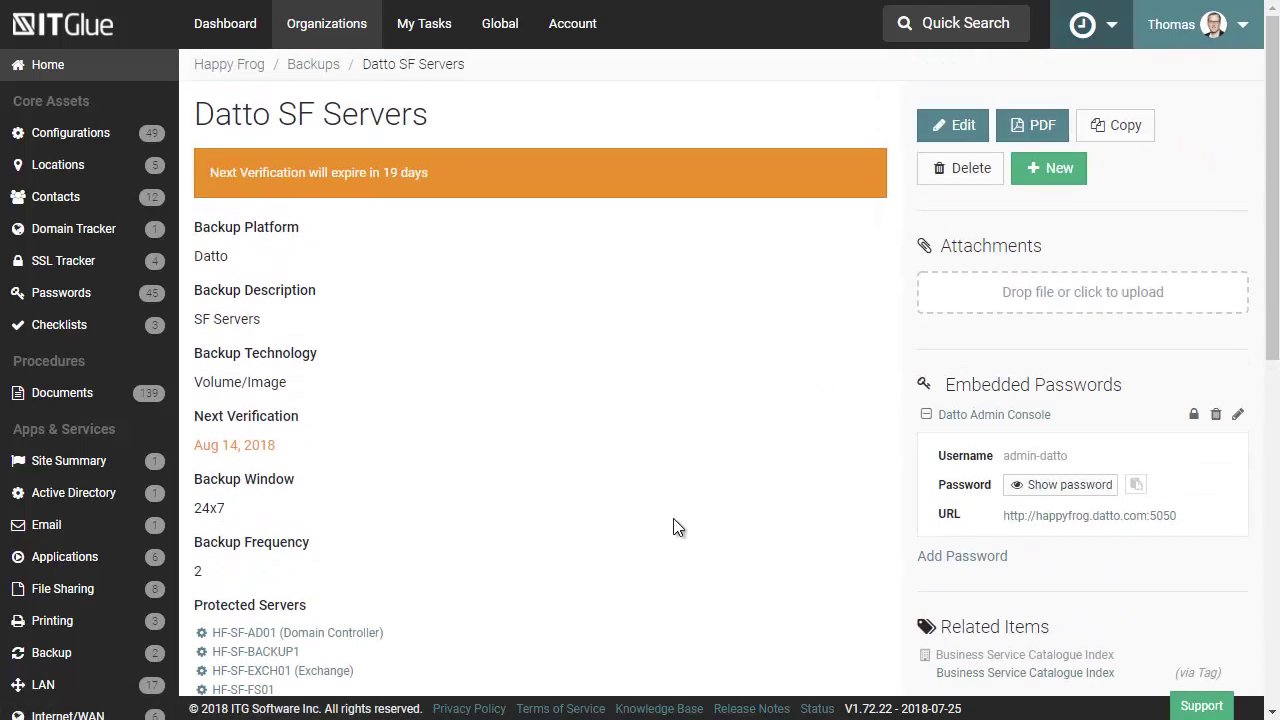
- Browse Happy Frog's Operations, MyGlue and Project Management asset categories, and open the Change Control Requests list
scroll(36, 415, down, 4)
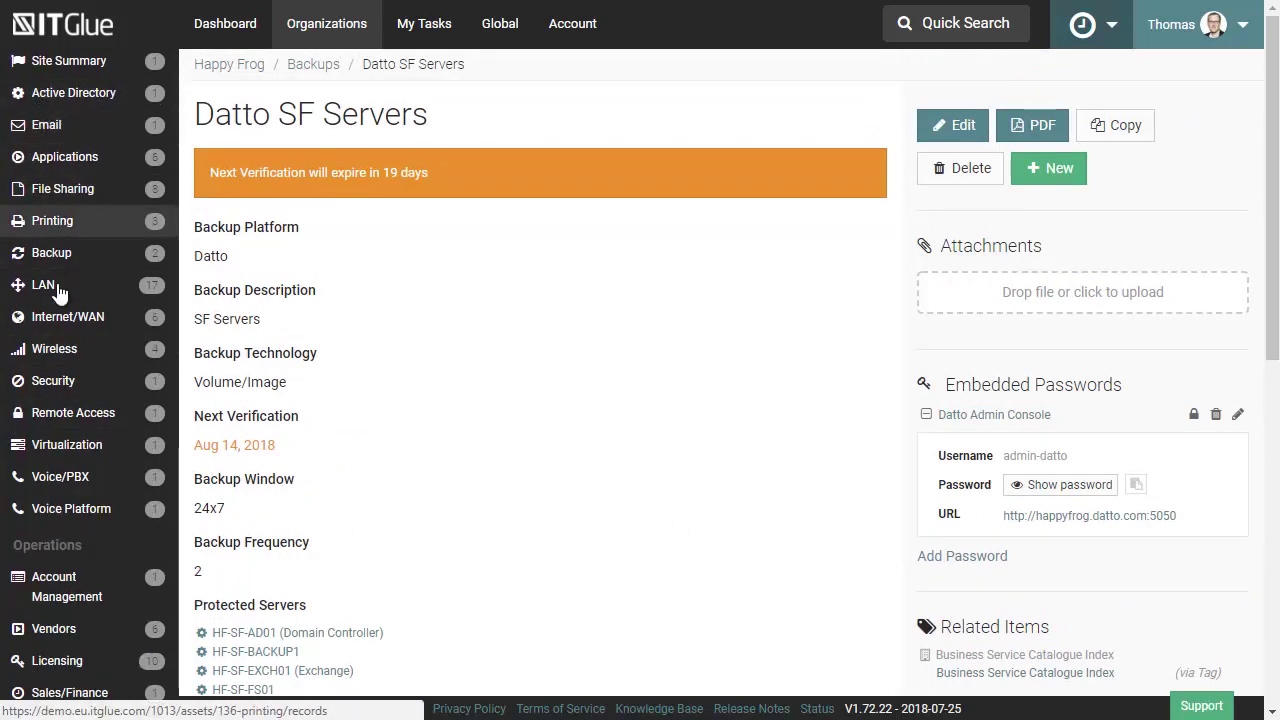
scroll(55, 380, down, 2)
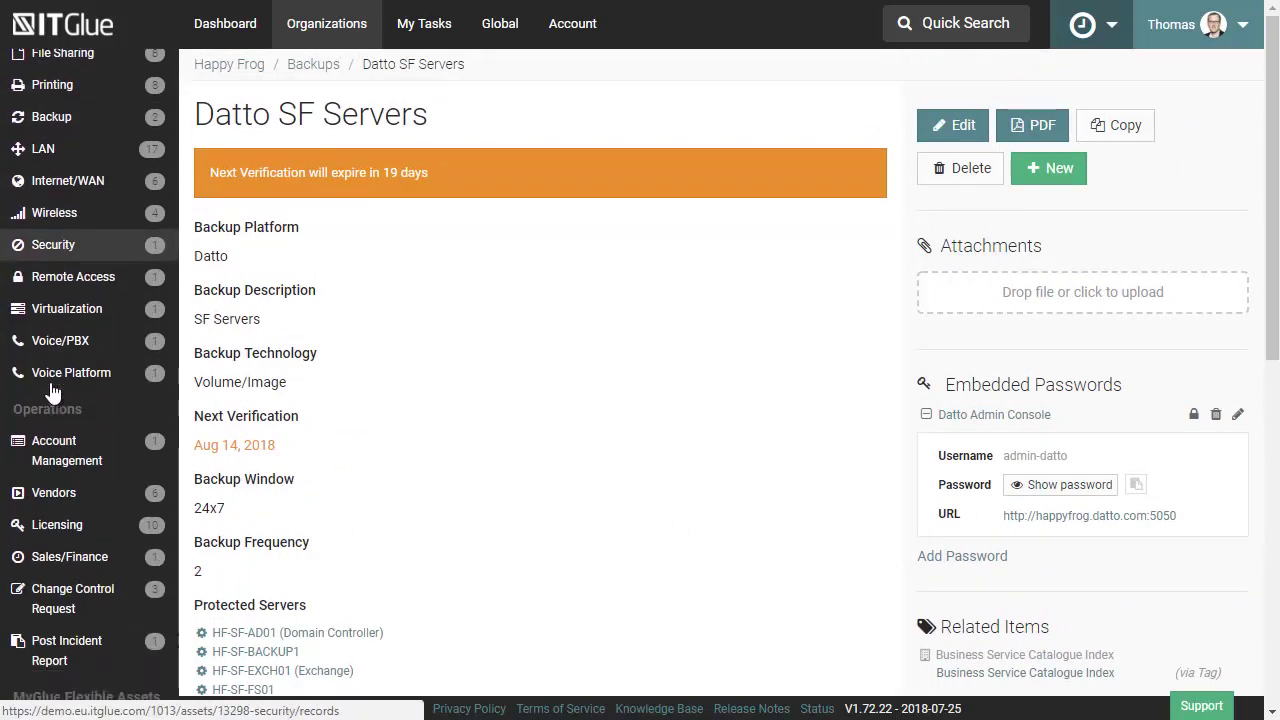
scroll(52, 372, down, 1)
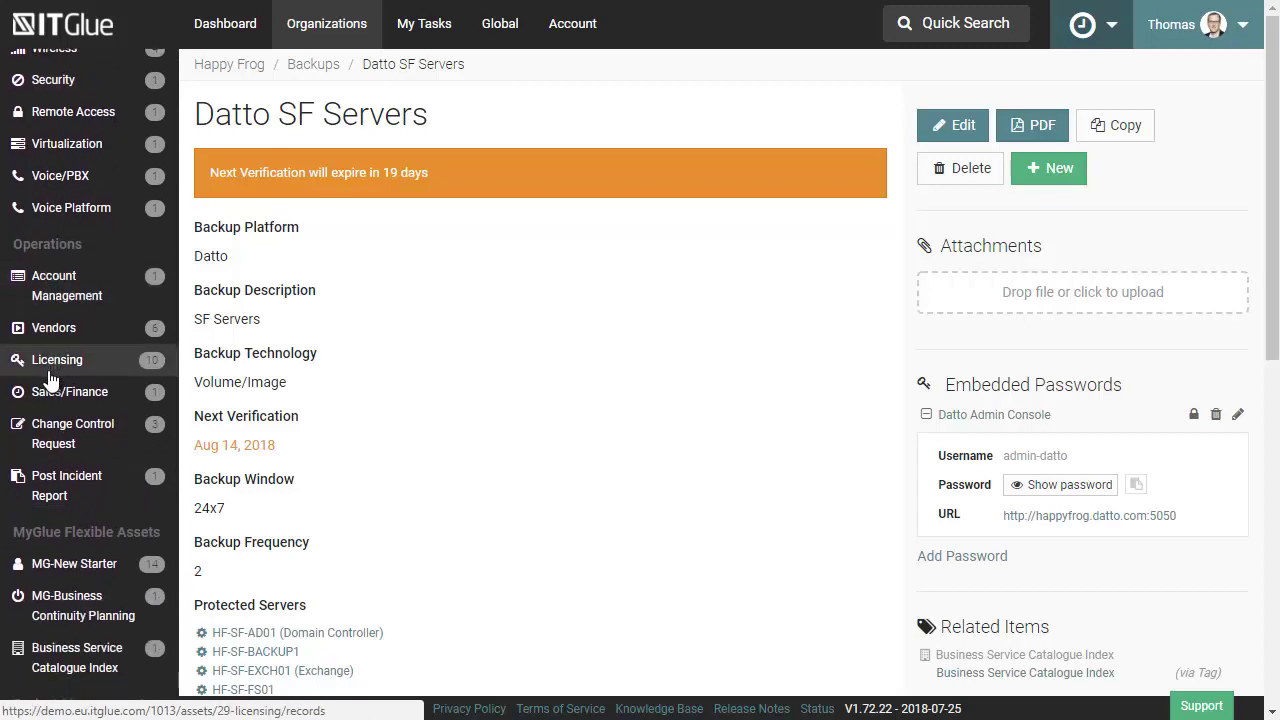
scroll(50, 376, down, 1)
scroll(48, 378, down, 2)
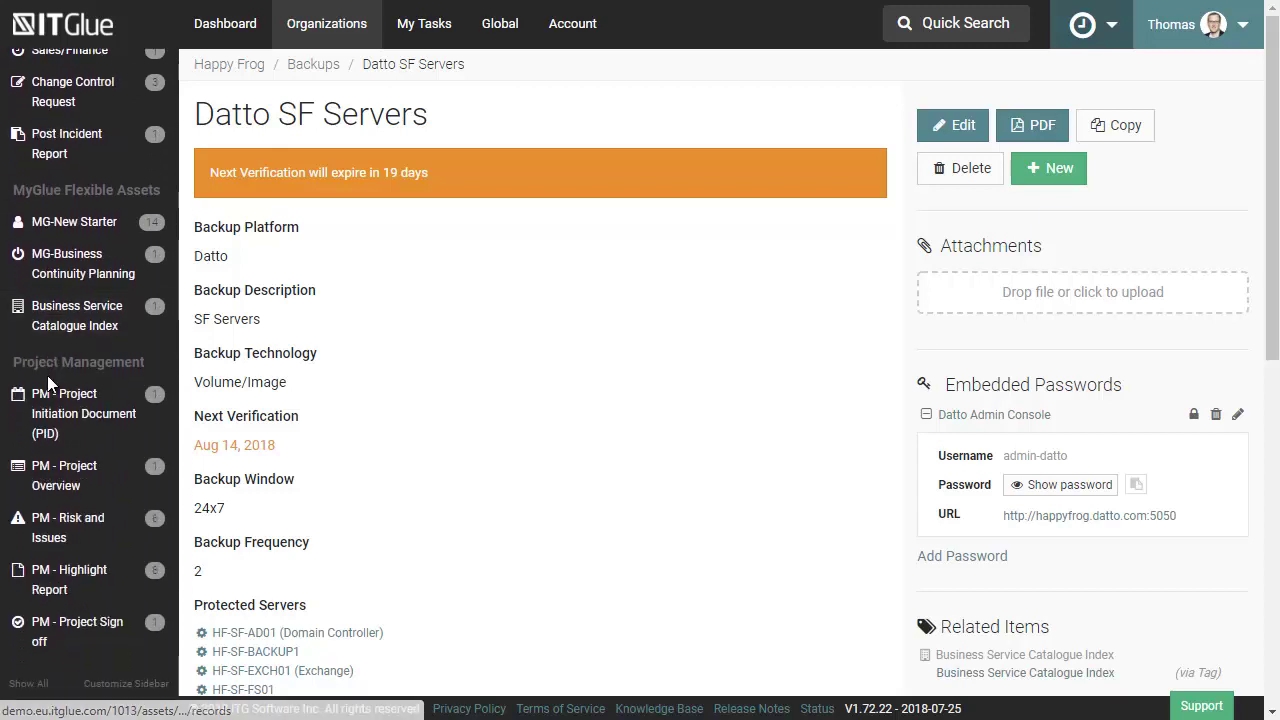
scroll(58, 545, up, 3)
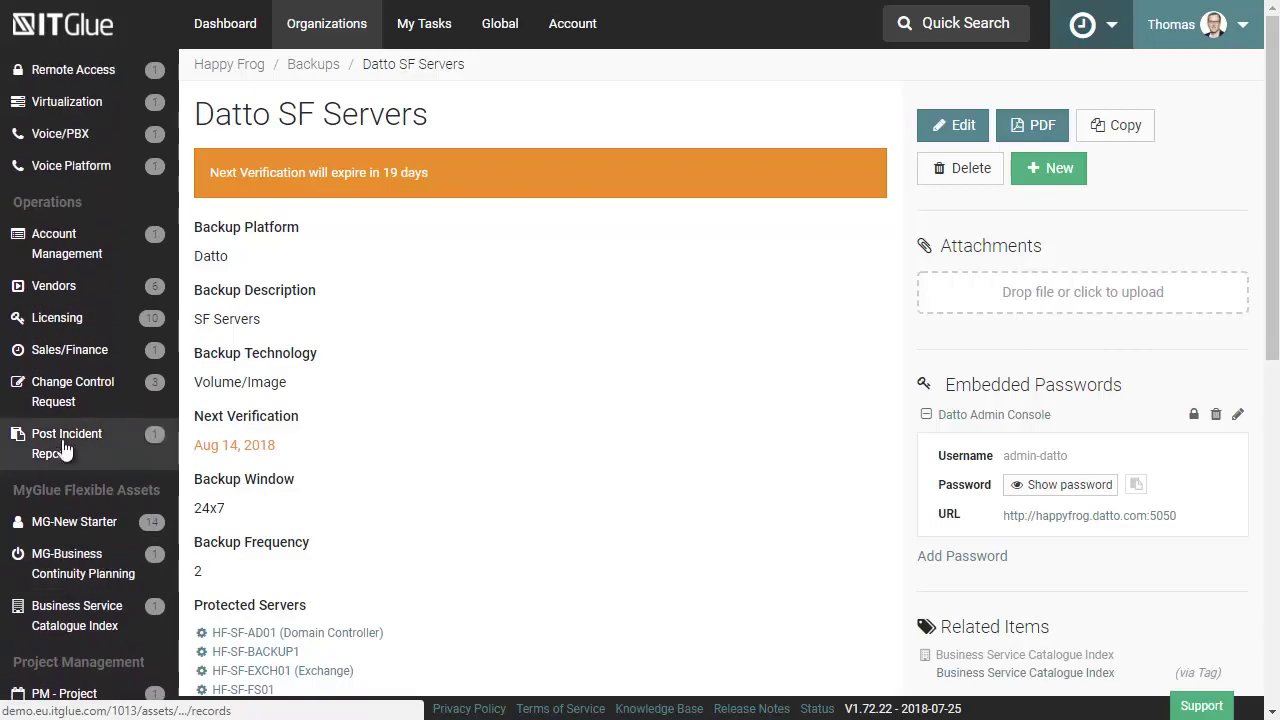
click(59, 389)
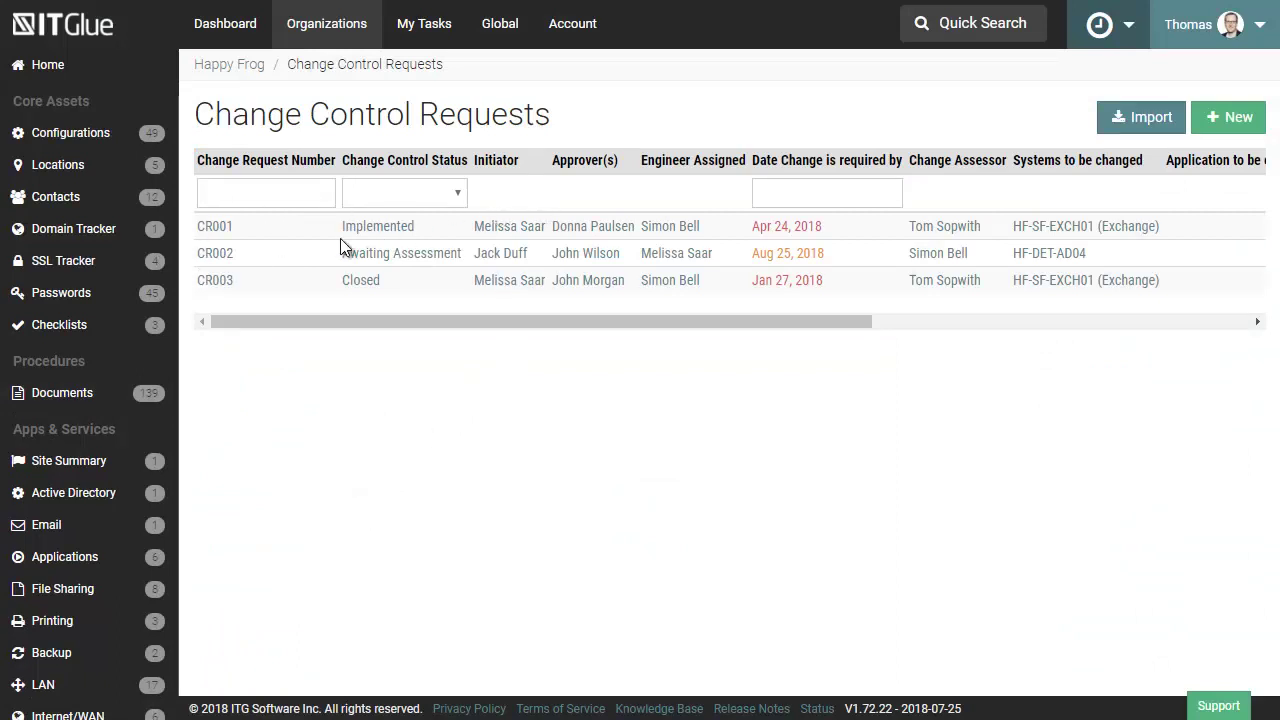
- Open Happy Frog's Licensing list from the Operations assets
scroll(86, 405, down, 2)
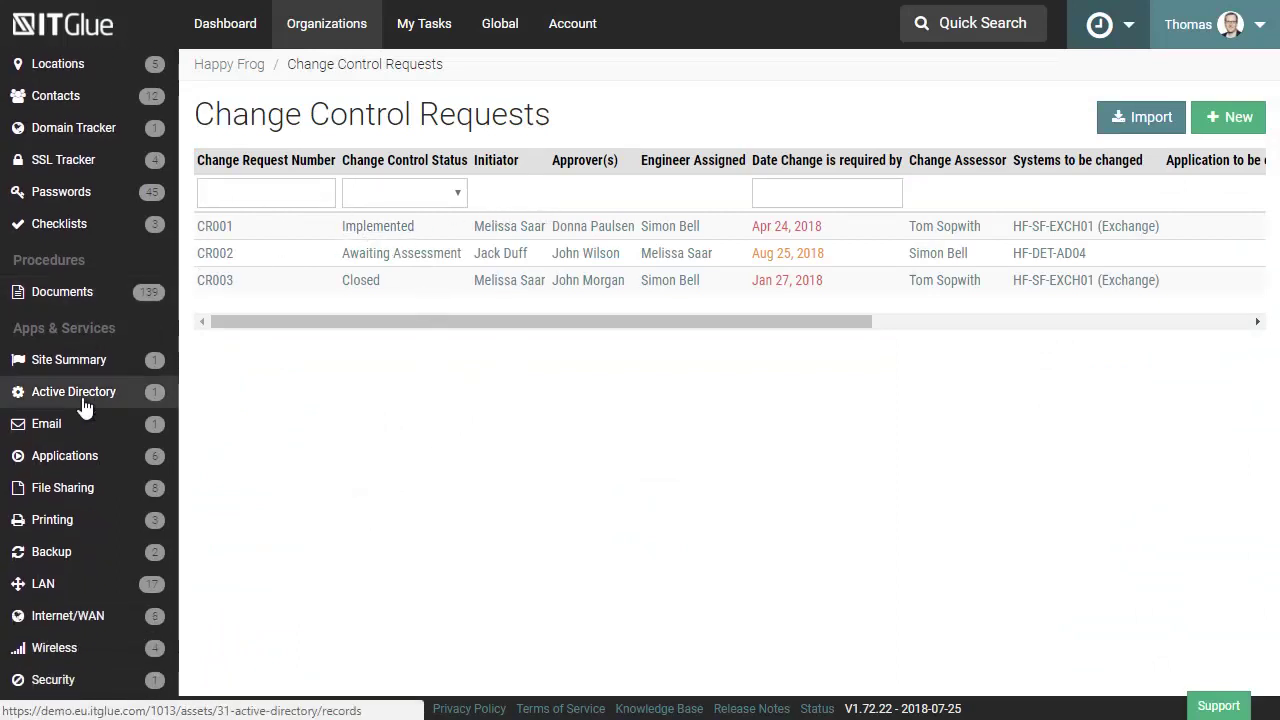
scroll(86, 405, down, 10)
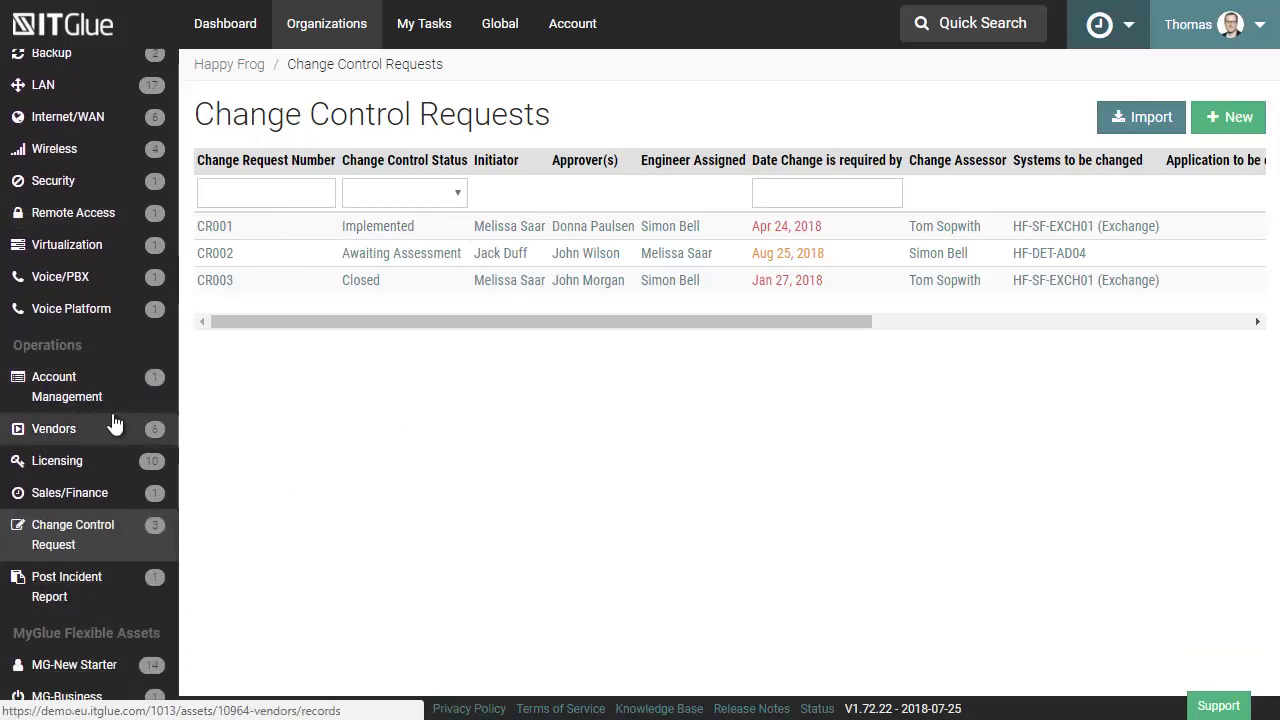
click(43, 466)
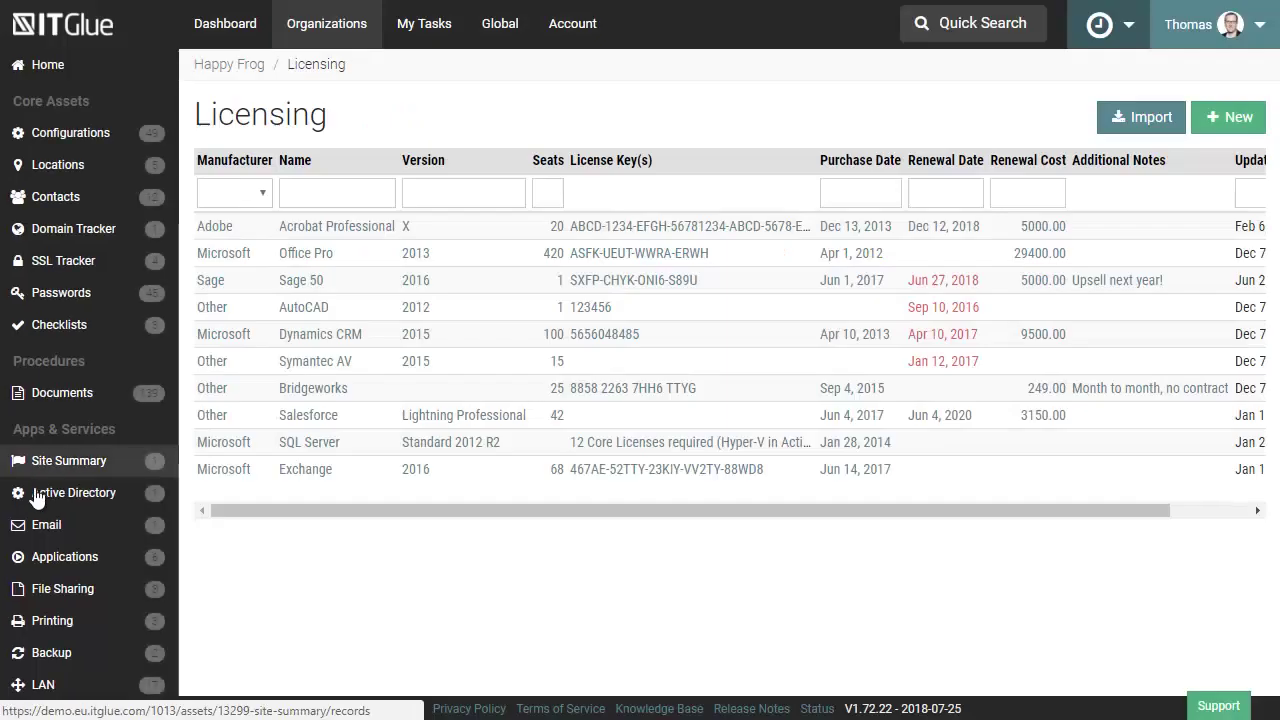
- Browse the remaining asset categories and open the Helpdesk and Onsite Consulting record under Account Management
scroll(125, 500, down, 3)
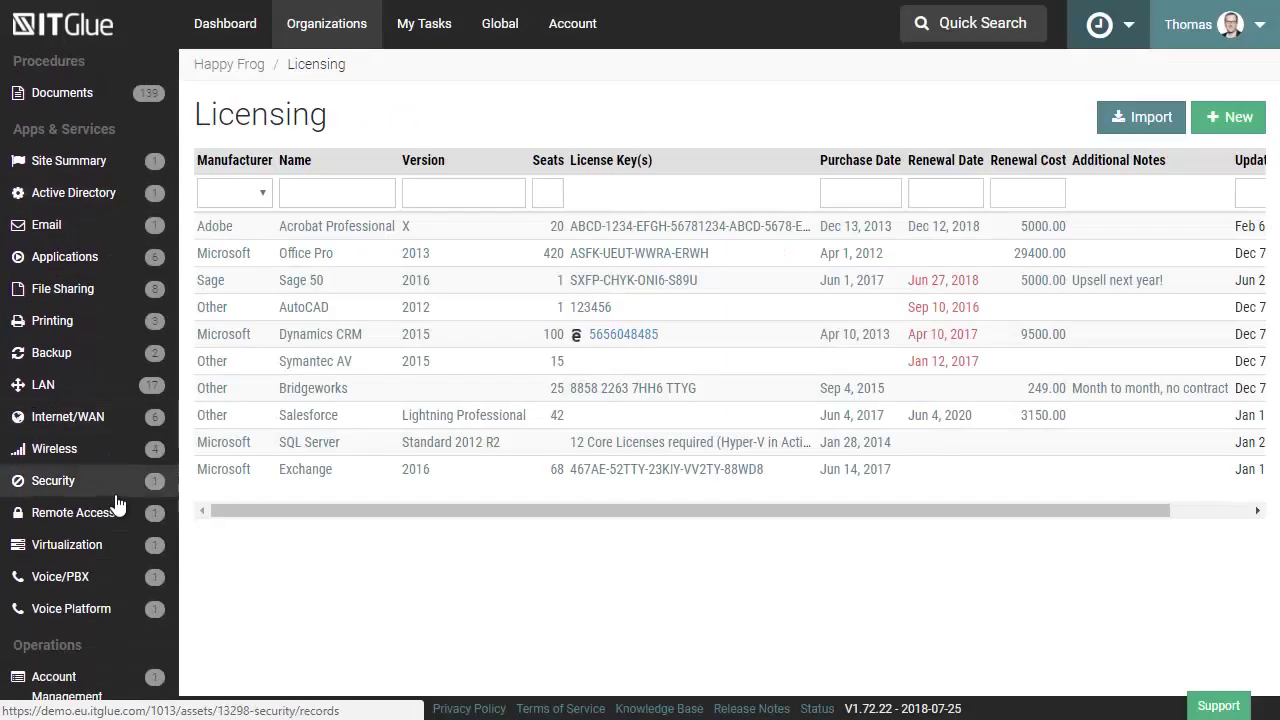
scroll(115, 497, down, 3)
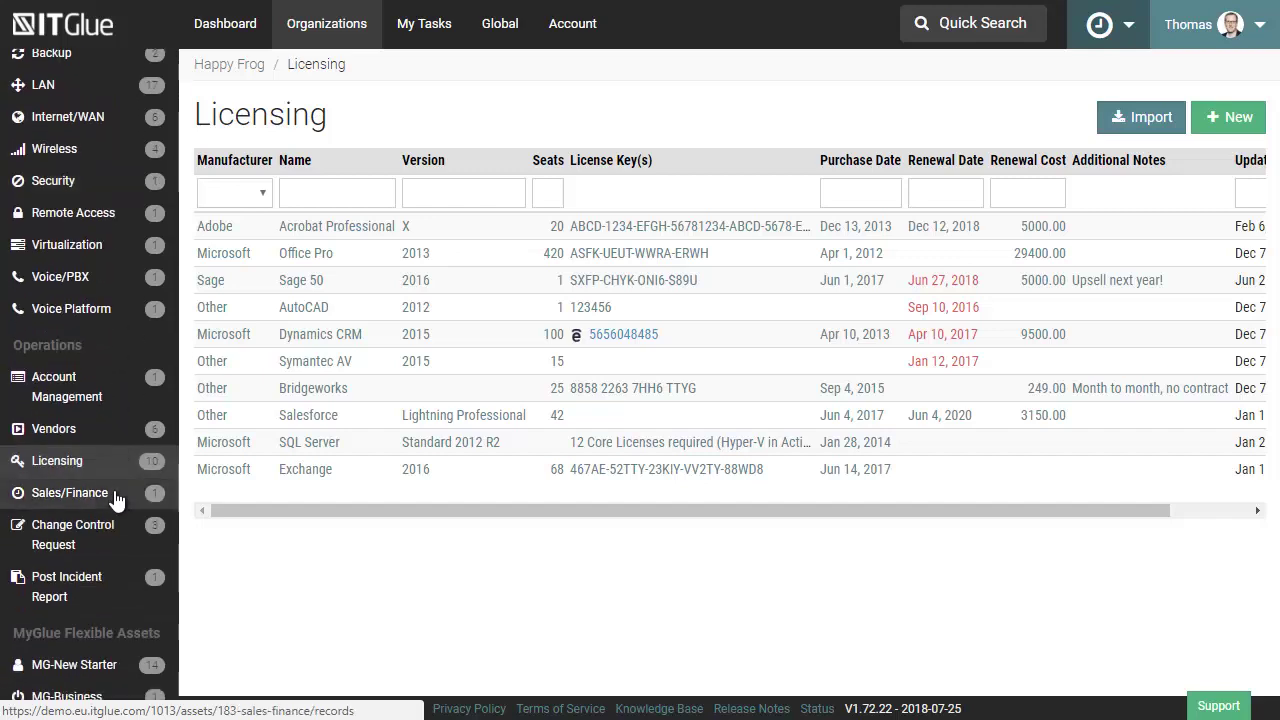
scroll(115, 497, down, 1)
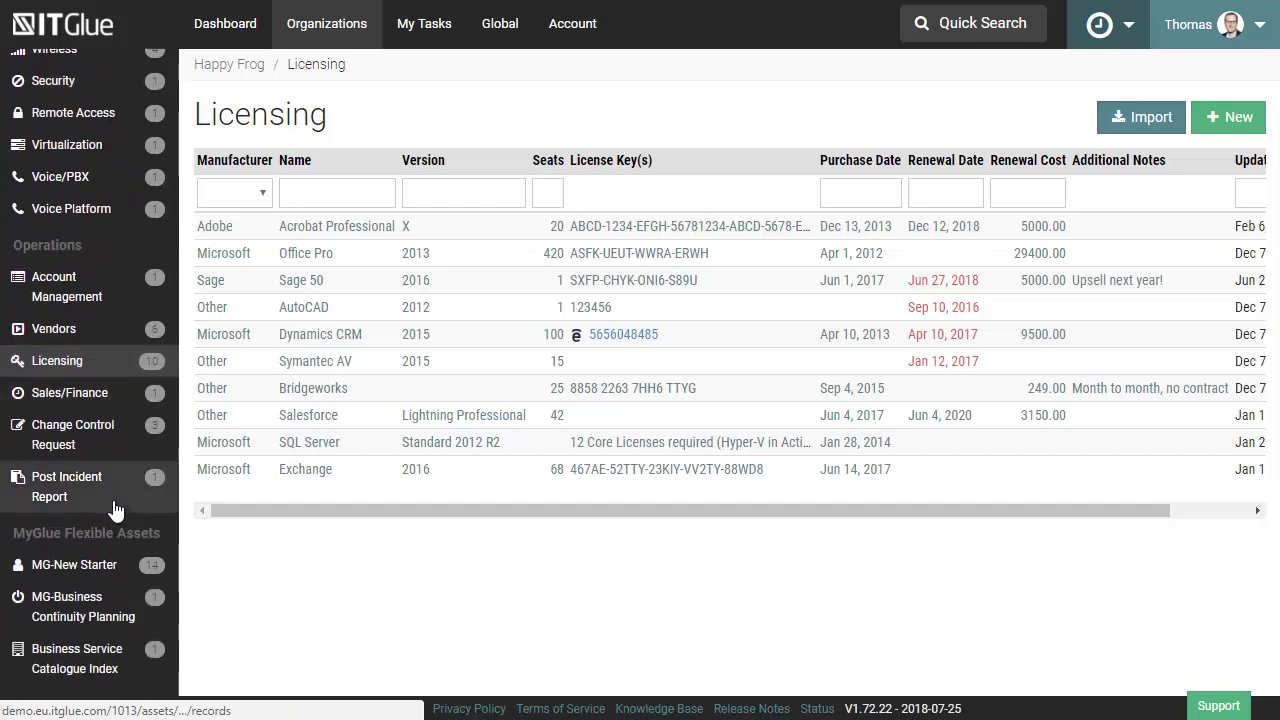
scroll(115, 510, down, 2)
scroll(115, 510, up, 8)
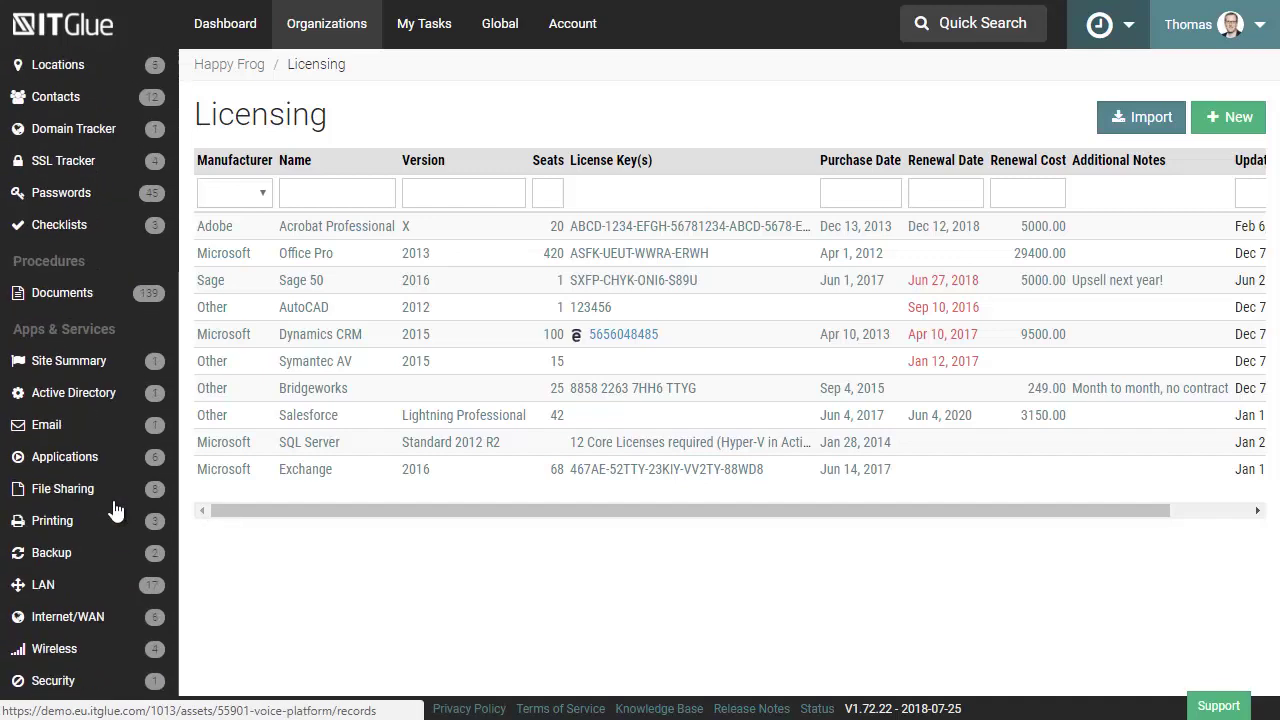
scroll(110, 505, down, 5)
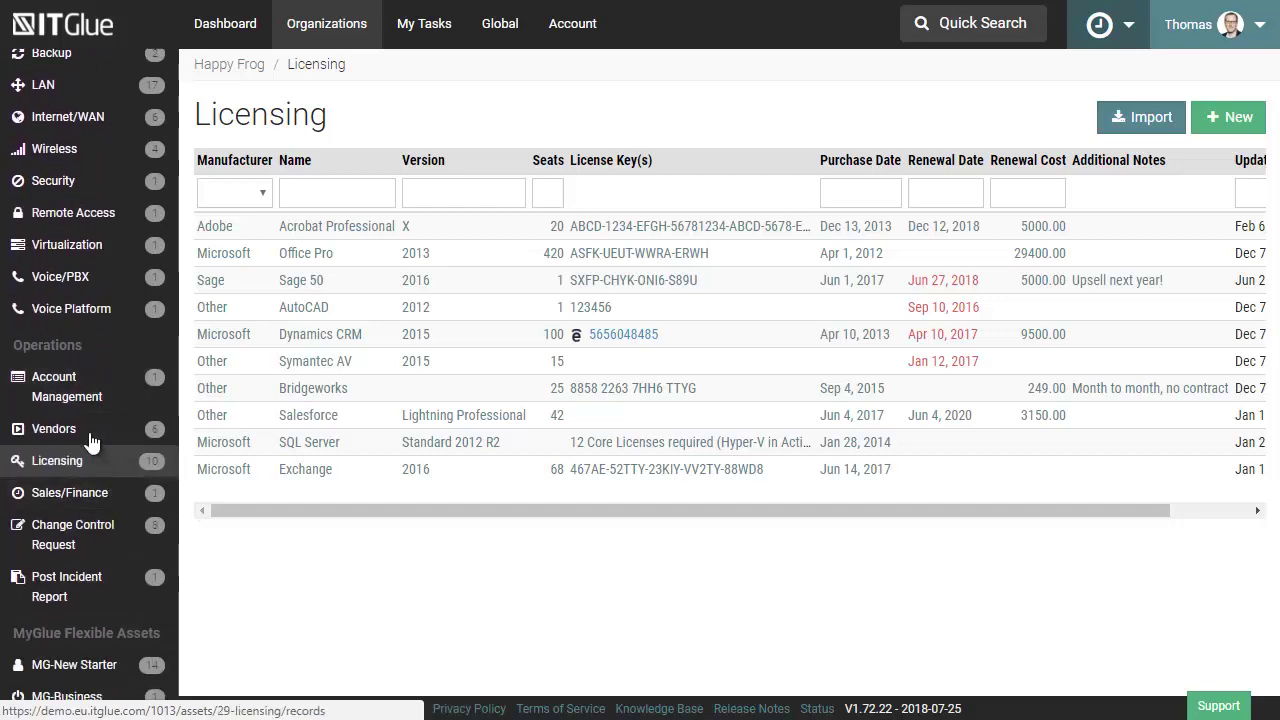
click(64, 376)
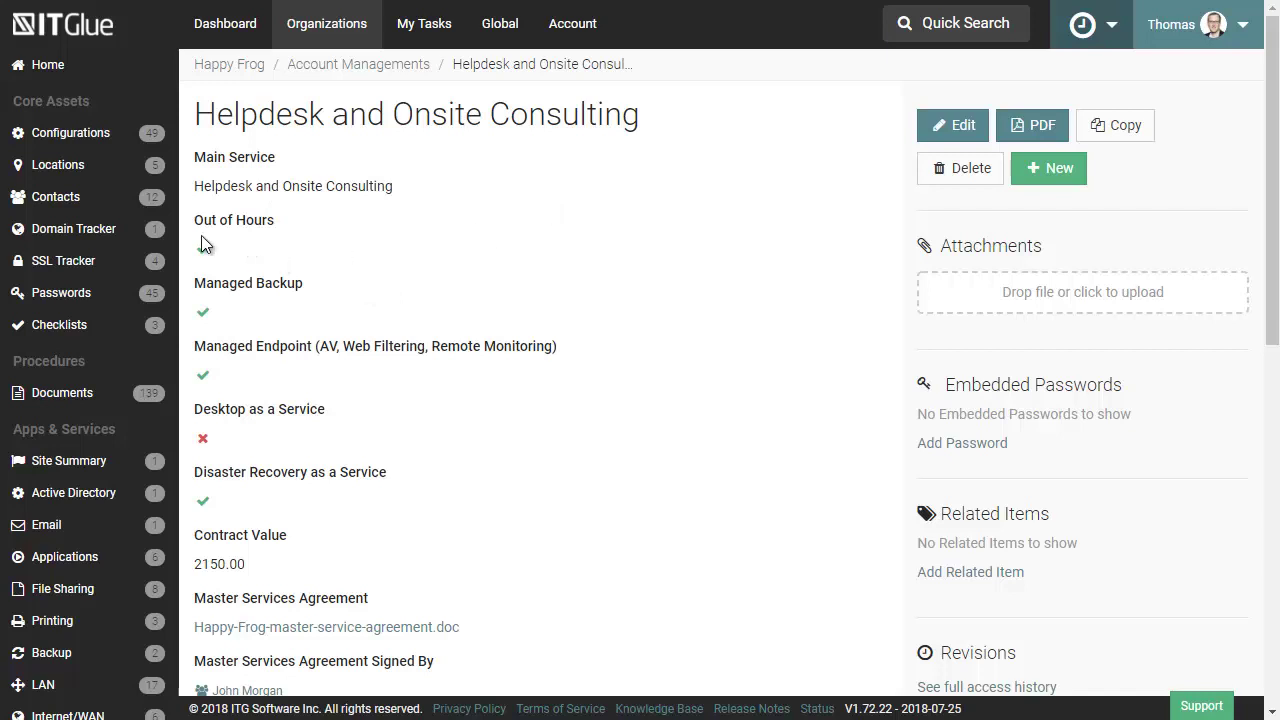
- Review the Helpdesk and Onsite Consulting record's managed services, contract terms, contacts, account territory and compliance details
drag(194, 266, 300, 271)
click(305, 232)
scroll(329, 263, down, 1)
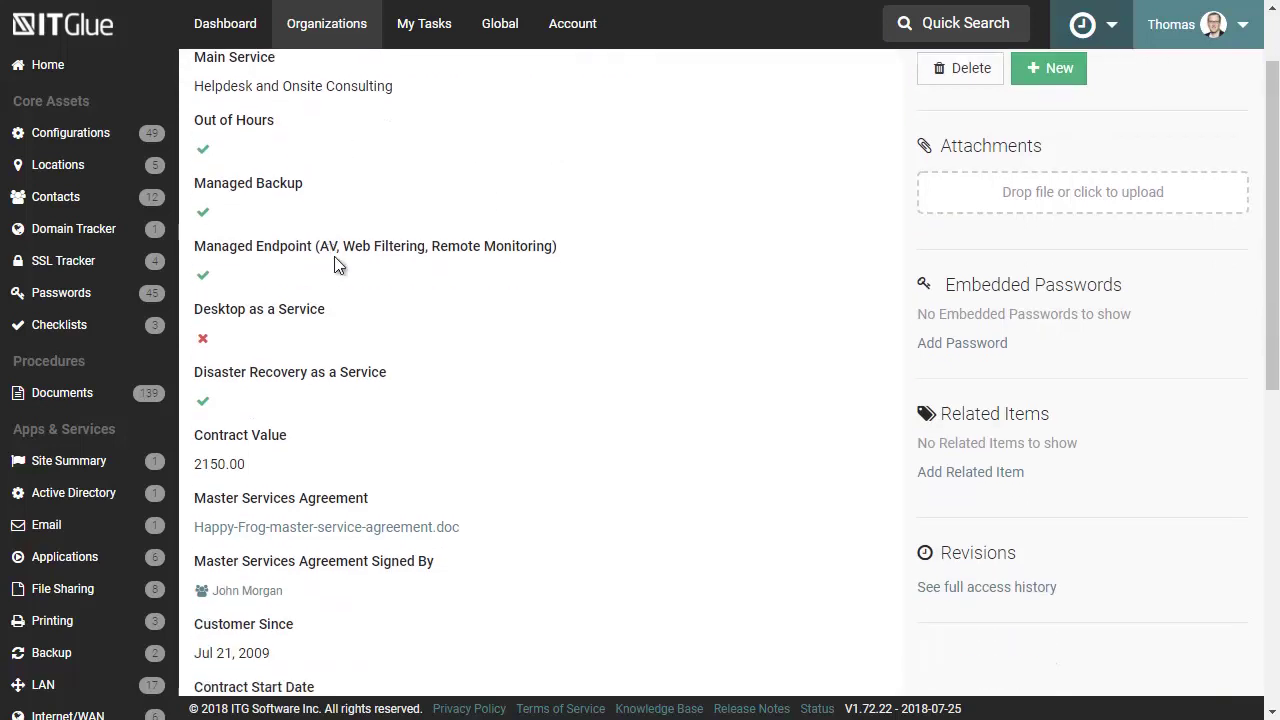
scroll(516, 290, down, 2)
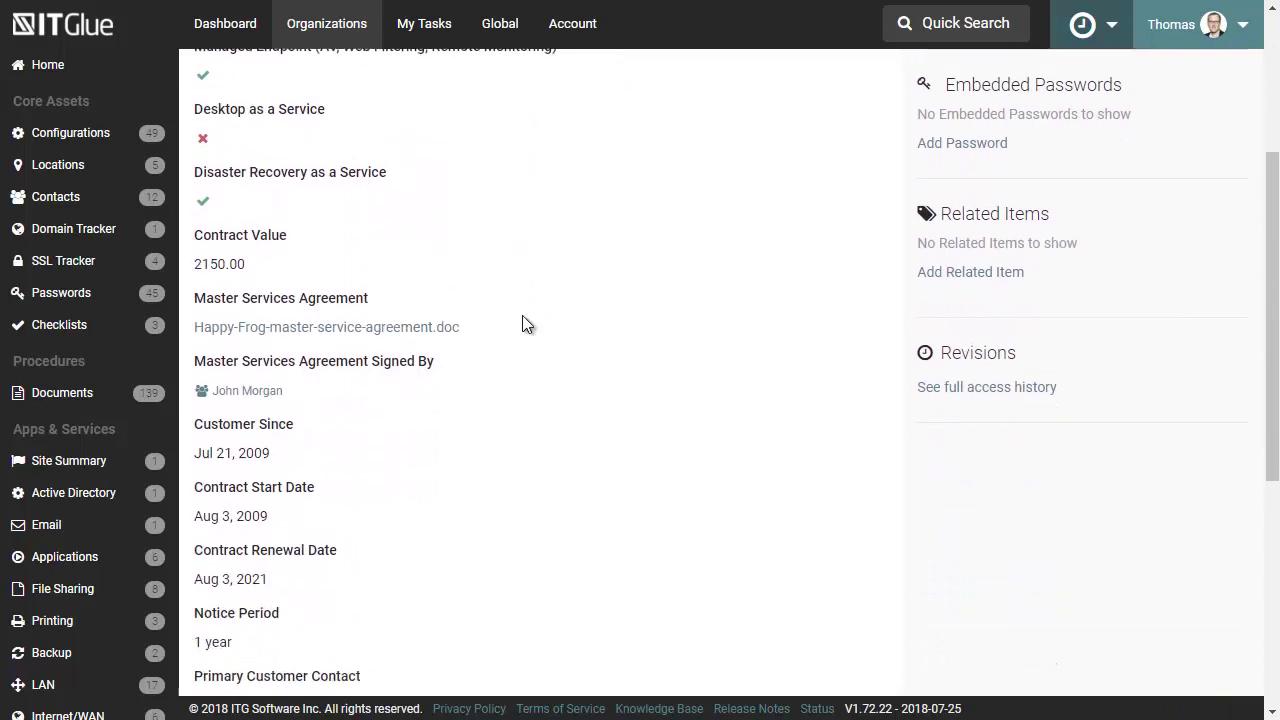
scroll(365, 285, down, 1)
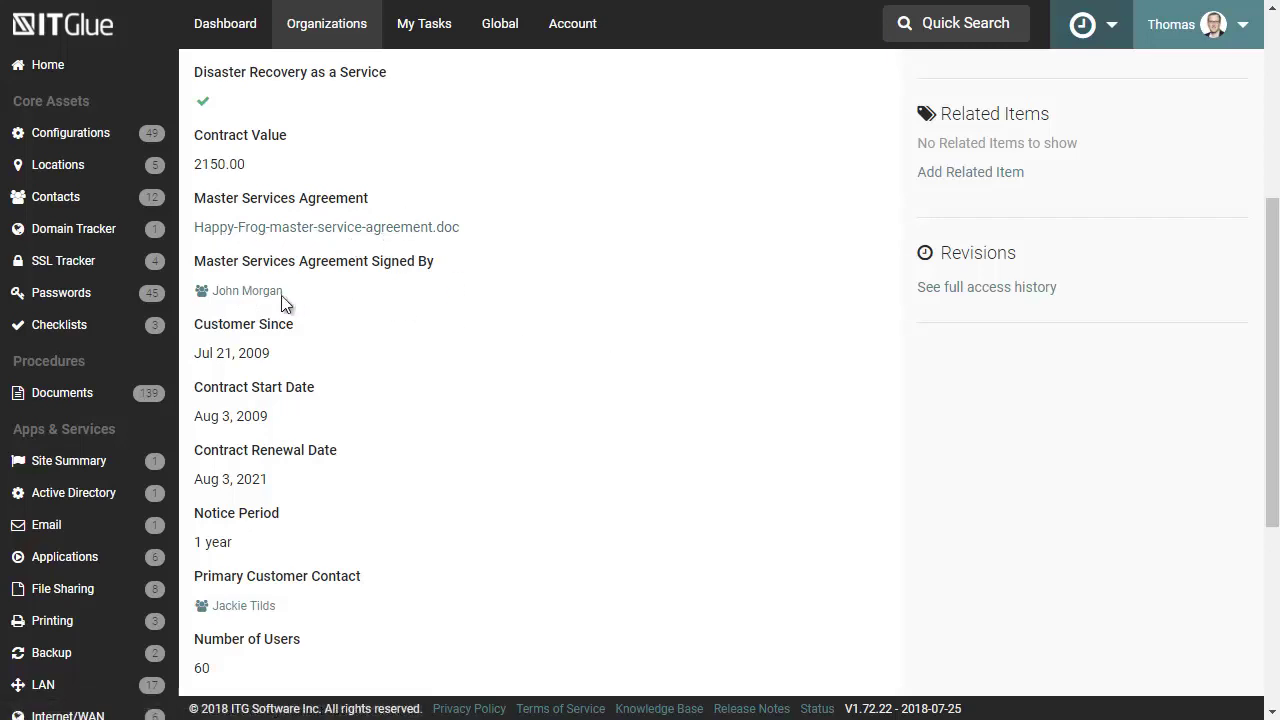
scroll(470, 375, down, 3)
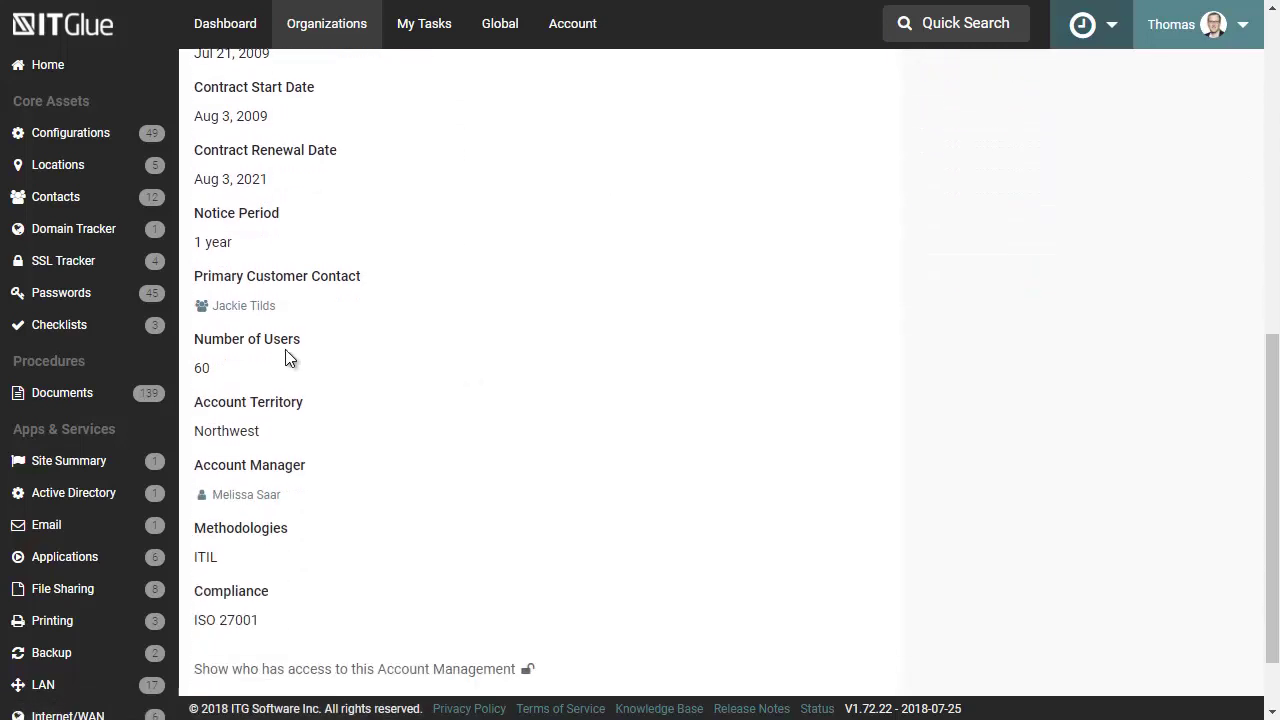
scroll(477, 342, down, 1)
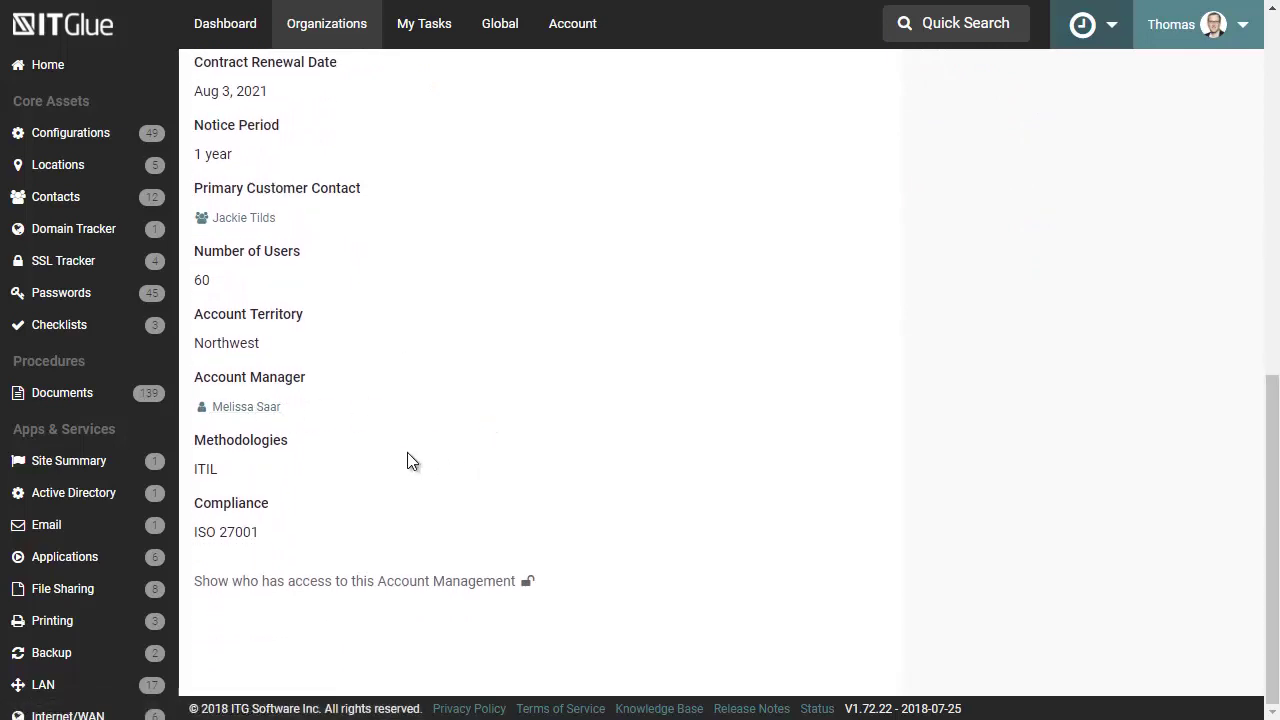
- Open the Flexible Asset Types list in the account administration area
scroll(659, 470, up, 10)
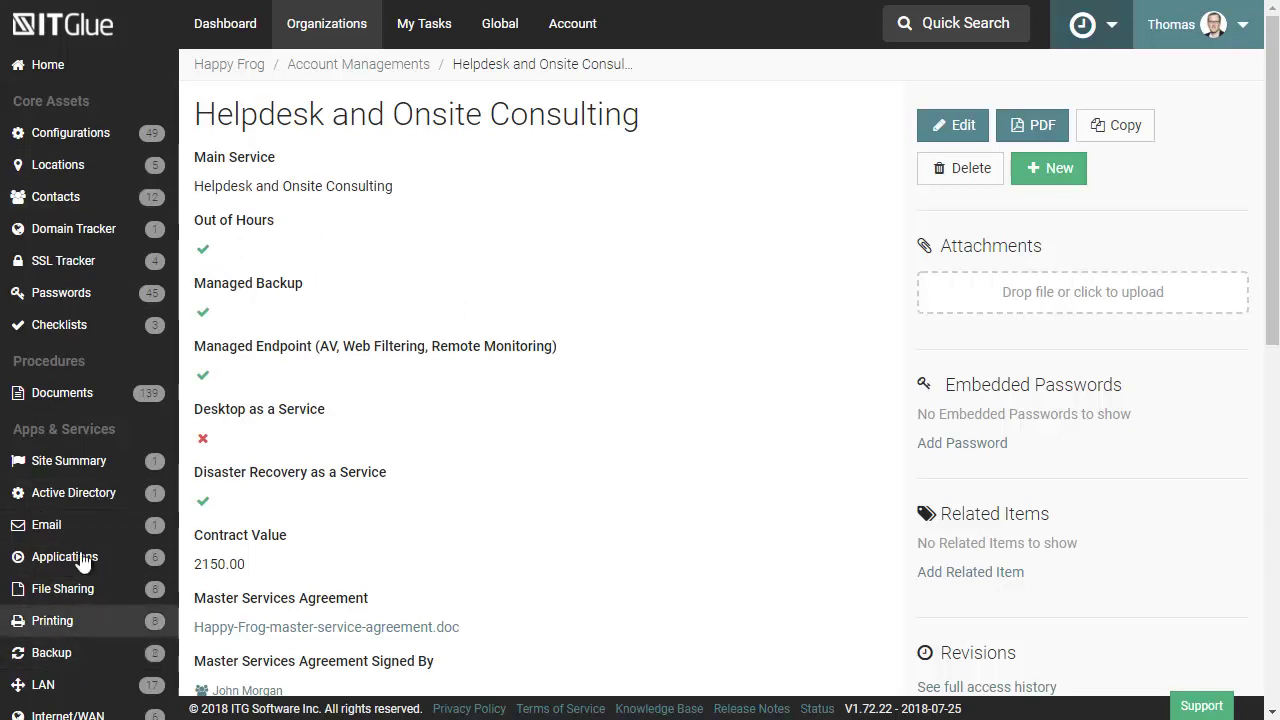
click(574, 35)
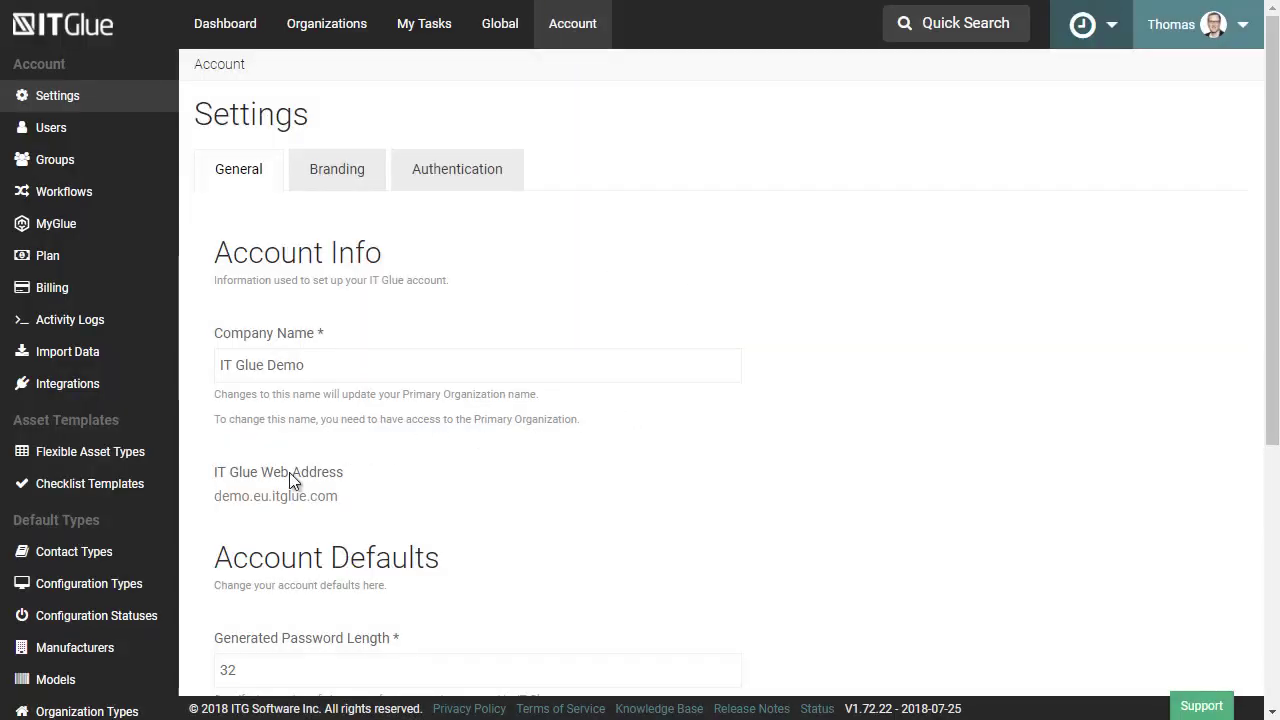
click(78, 458)
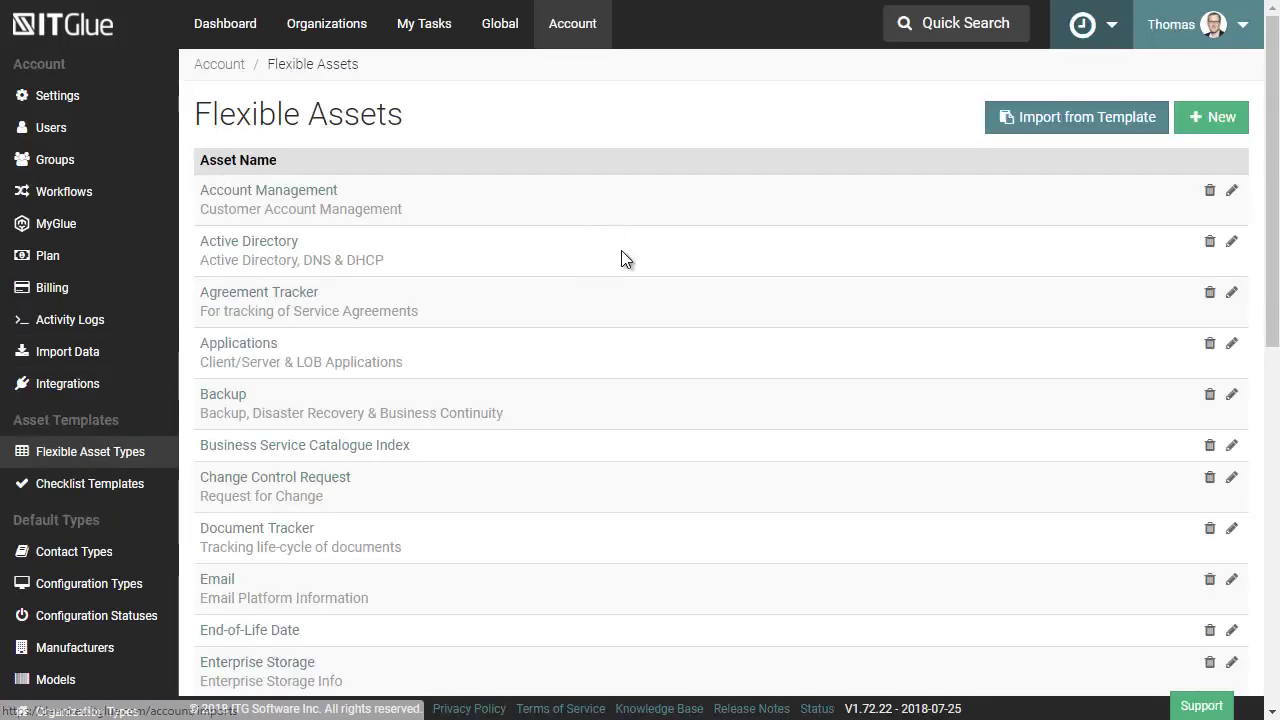
- Browse the first page of flexible asset types and open the Backup type for editing
scroll(621, 265, down, 1)
scroll(621, 272, down, 6)
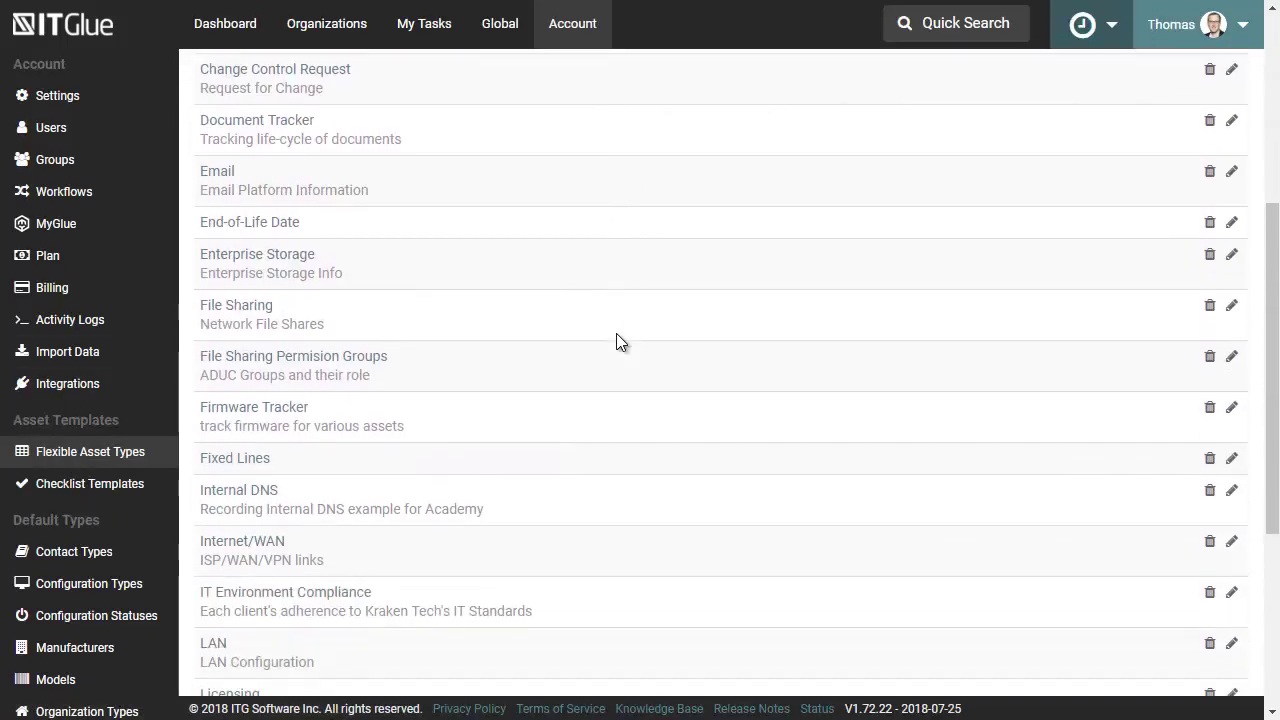
scroll(616, 364, down, 2)
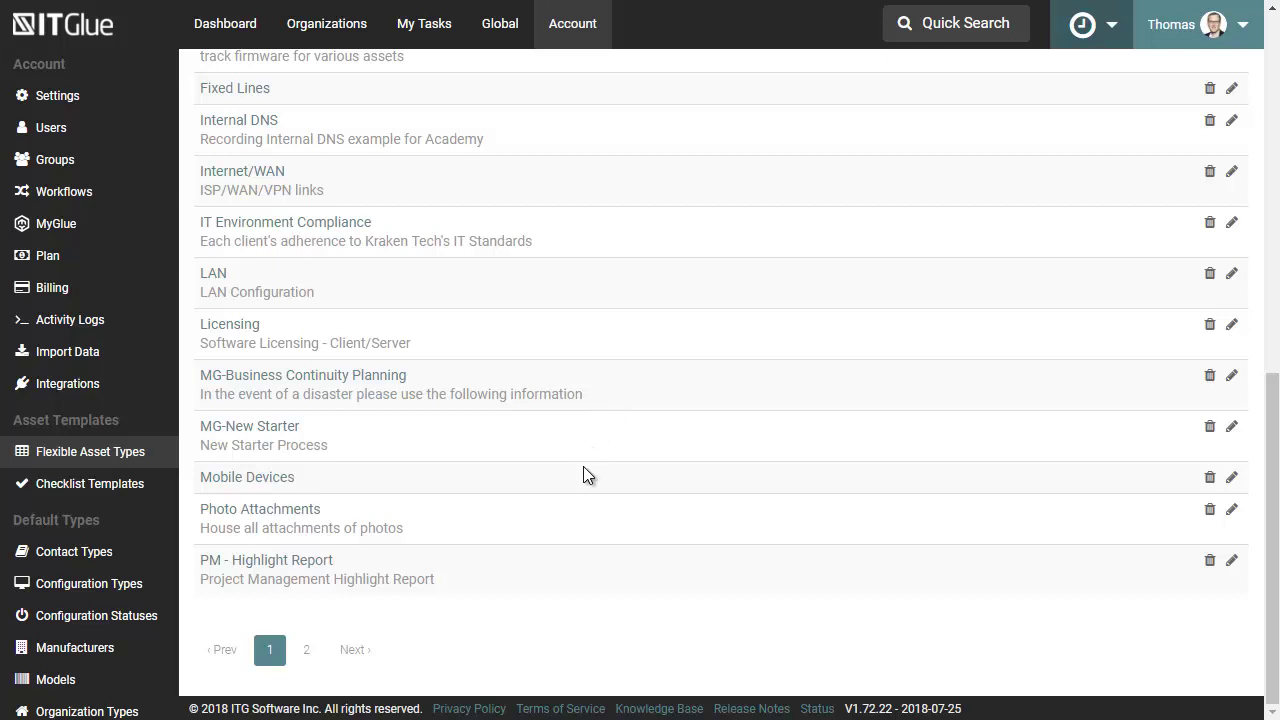
scroll(603, 525, up, 2)
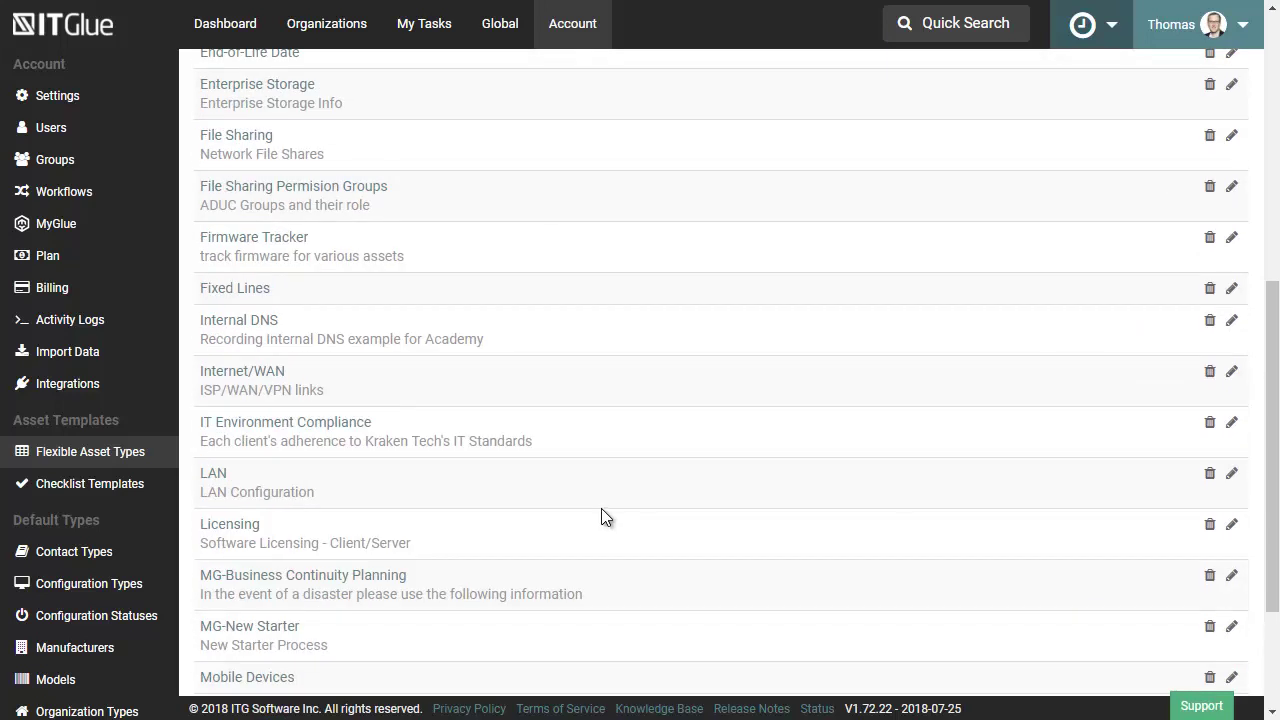
scroll(371, 540, up, 4)
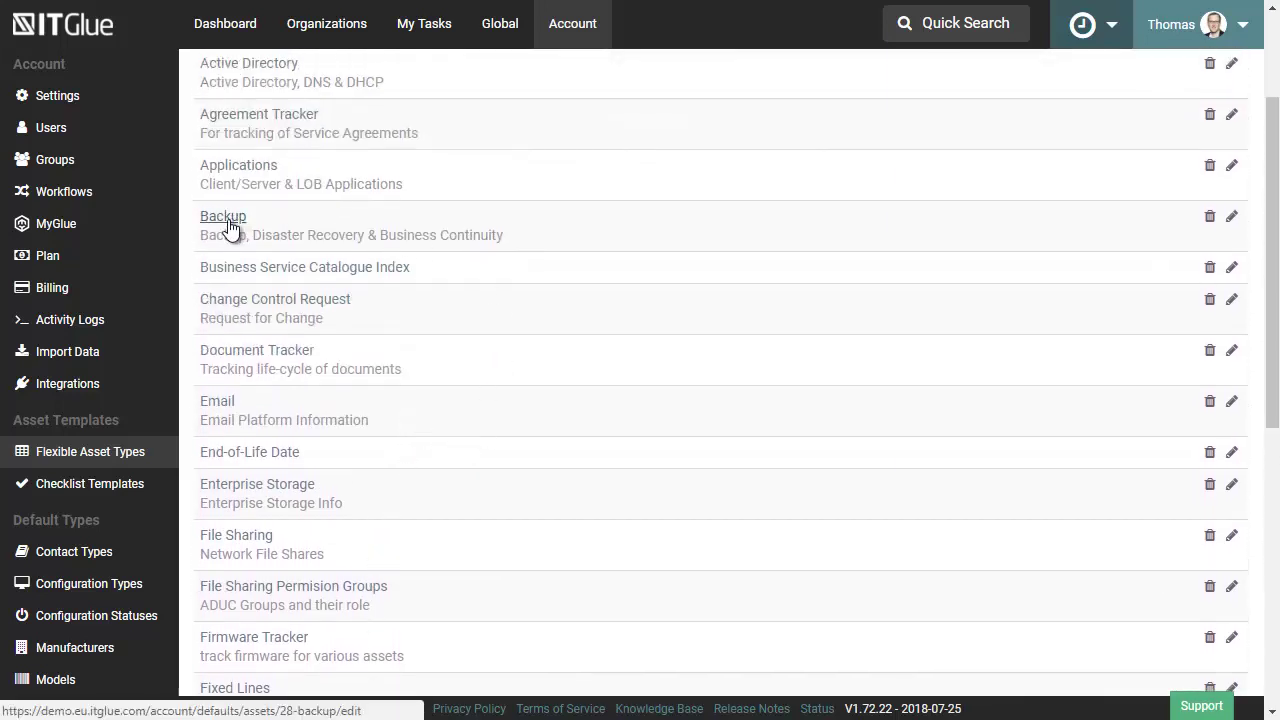
click(228, 219)
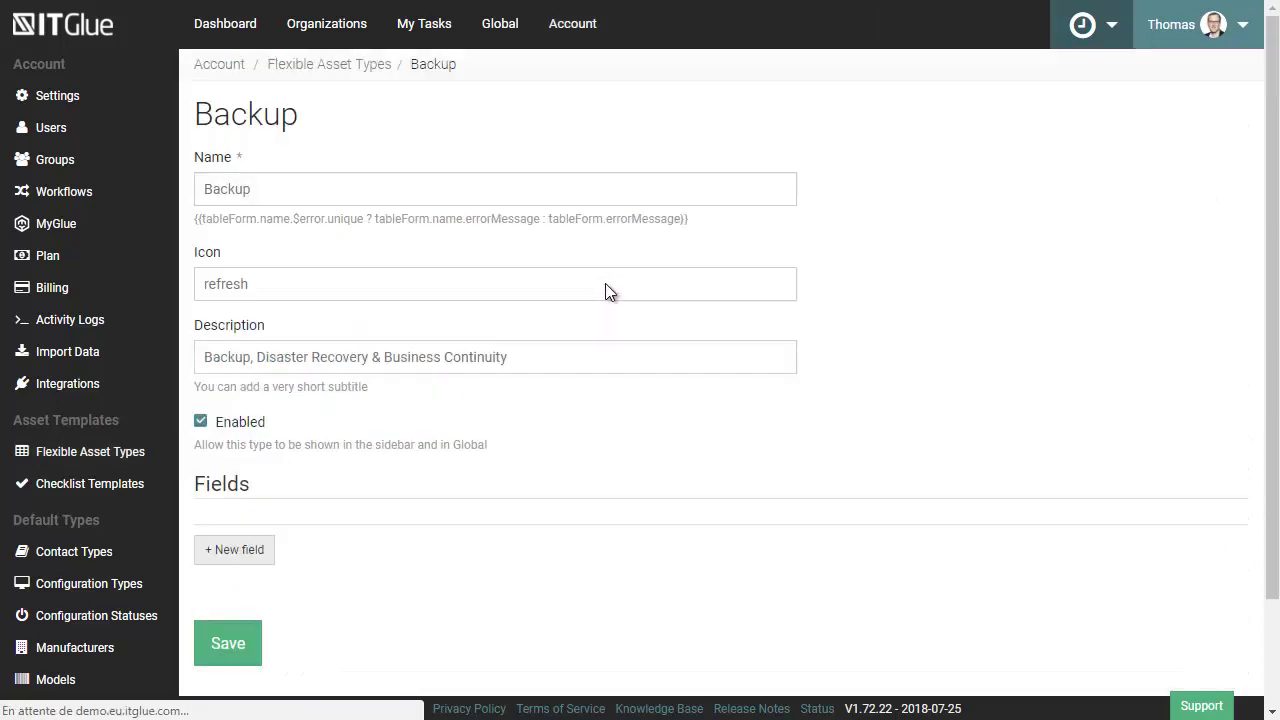
- Examine the Backup Platform field's settings, including its hint and the full list of selectable options
scroll(1021, 307, down, 2)
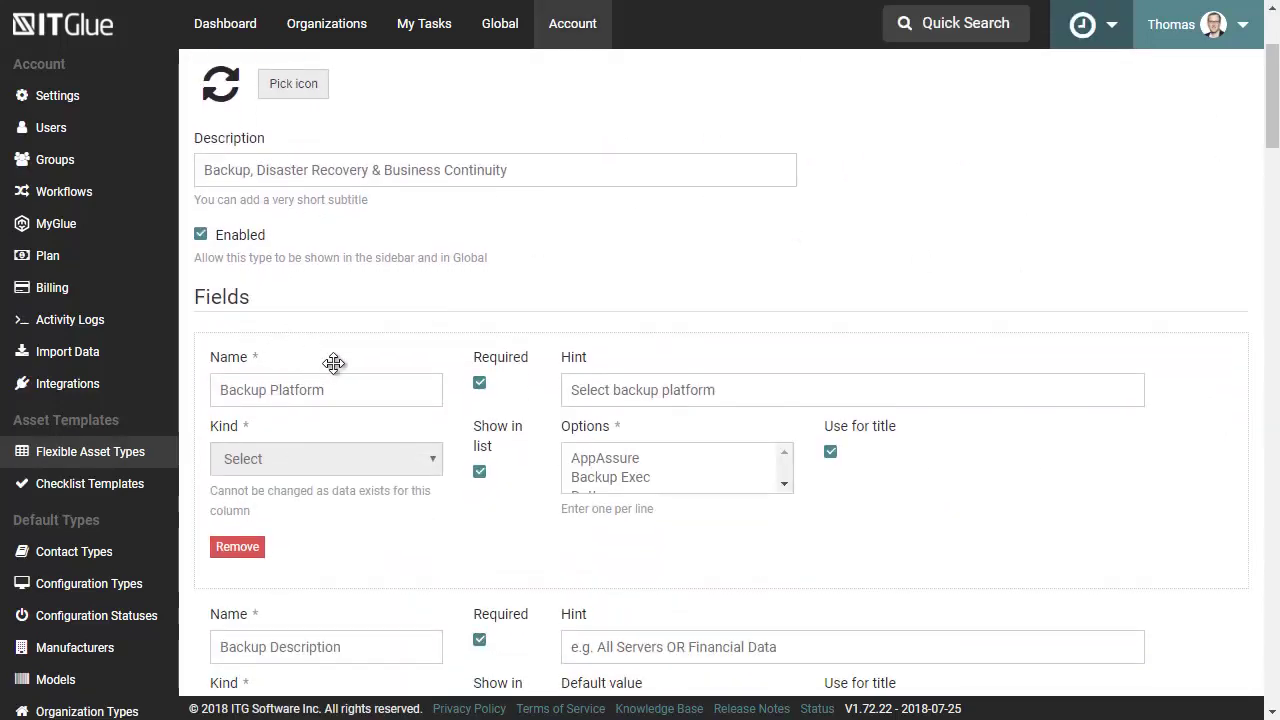
scroll(334, 363, down, 2)
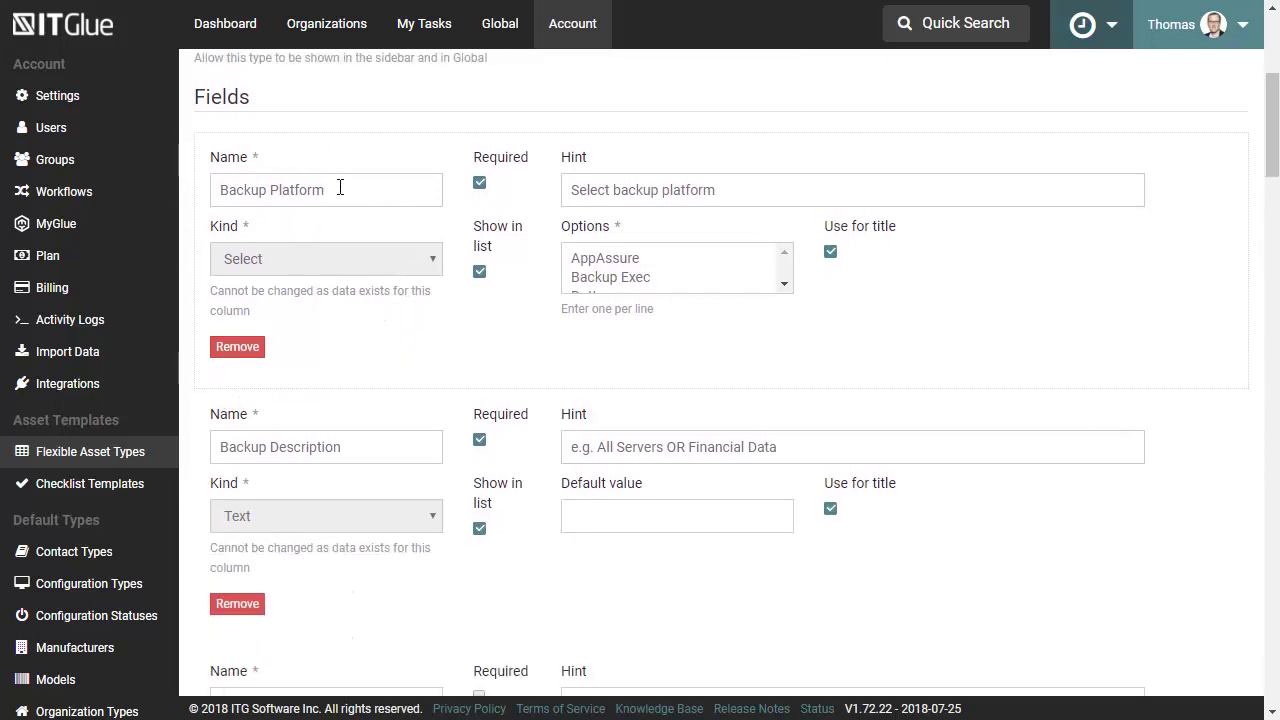
click(753, 194)
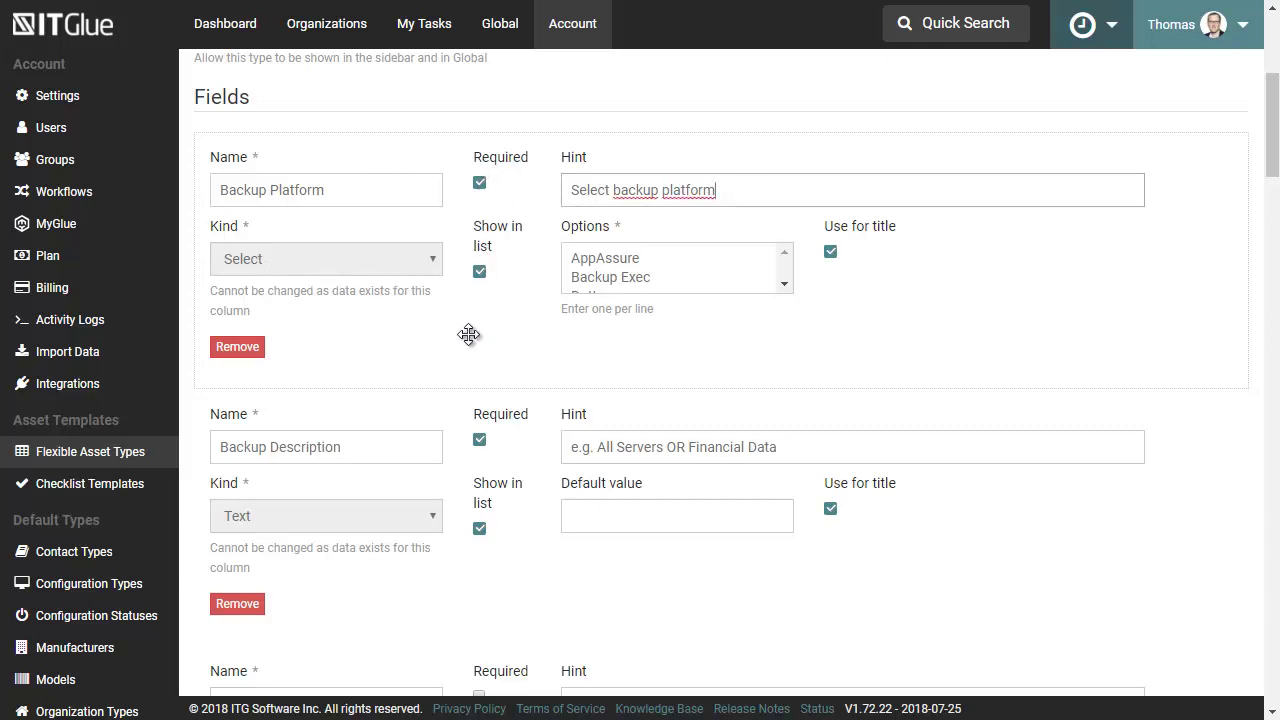
click(672, 256)
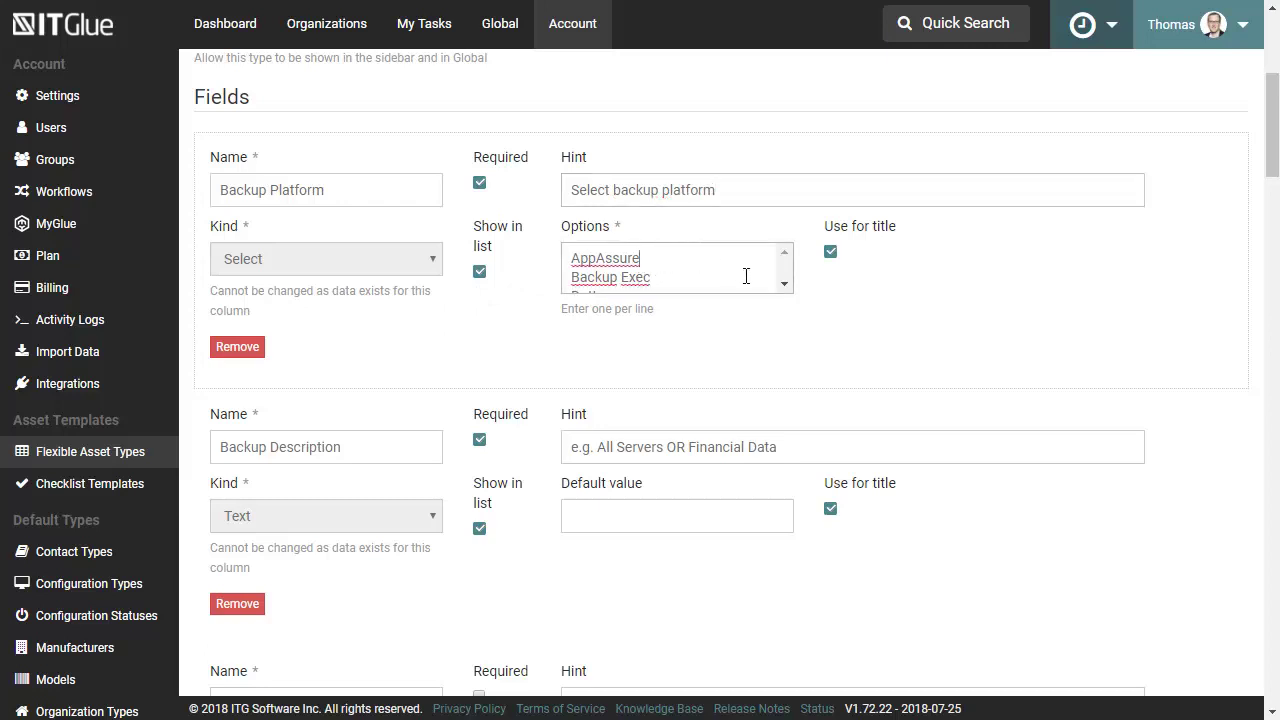
scroll(783, 288, down, 5)
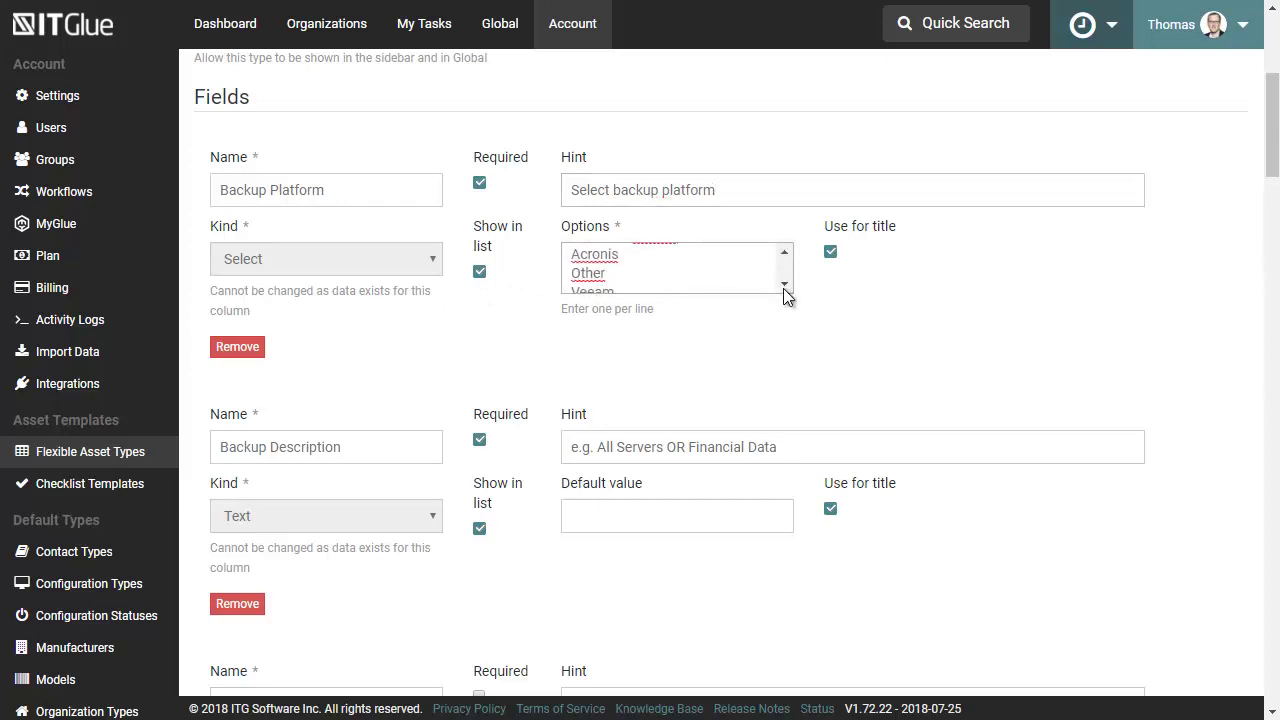
click(720, 280)
key(Return)
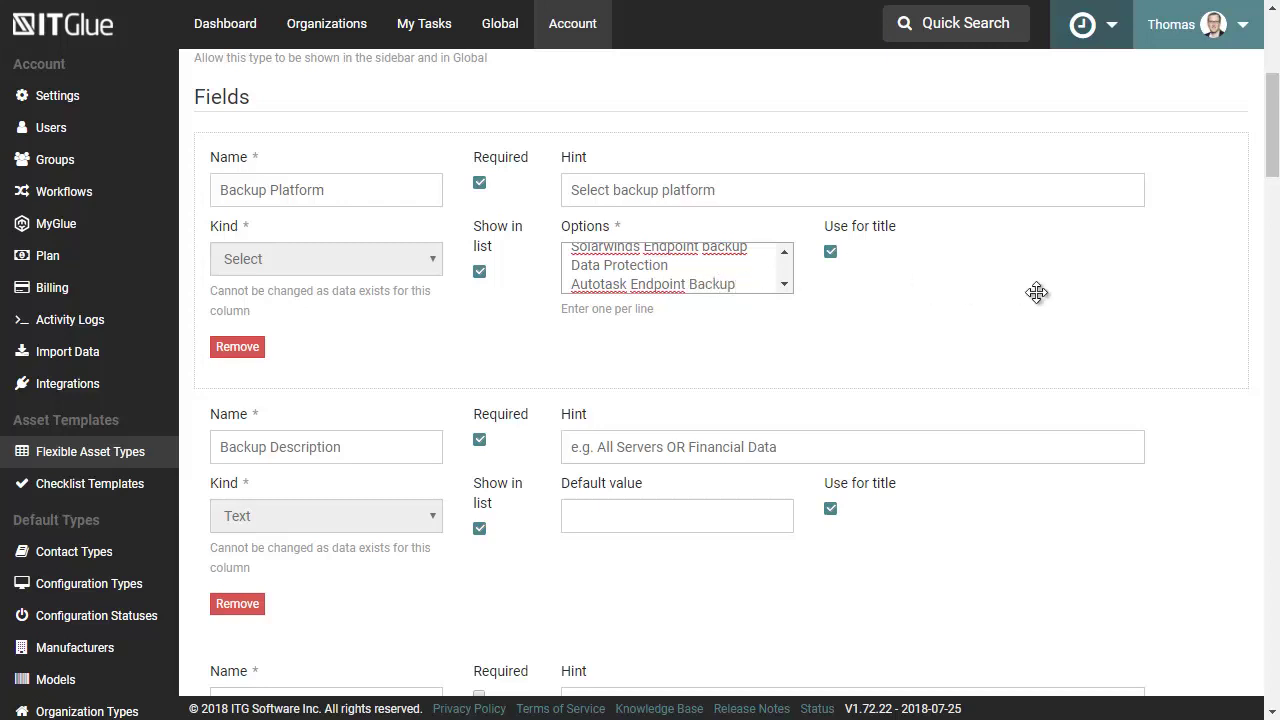
- Review the Backup type's remaining fields, from Backup Description through the local and offsite backup sections to the restore request approver
scroll(1037, 290, down, 1)
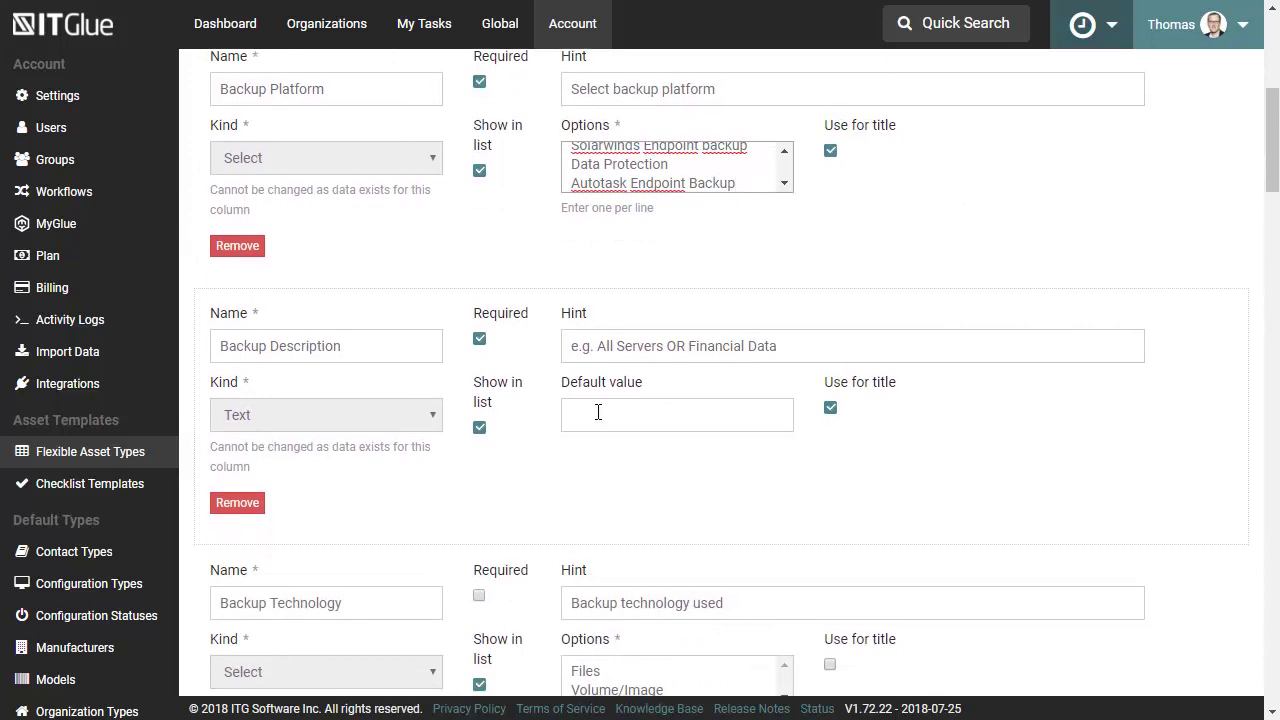
scroll(597, 417, down, 3)
scroll(409, 395, down, 6)
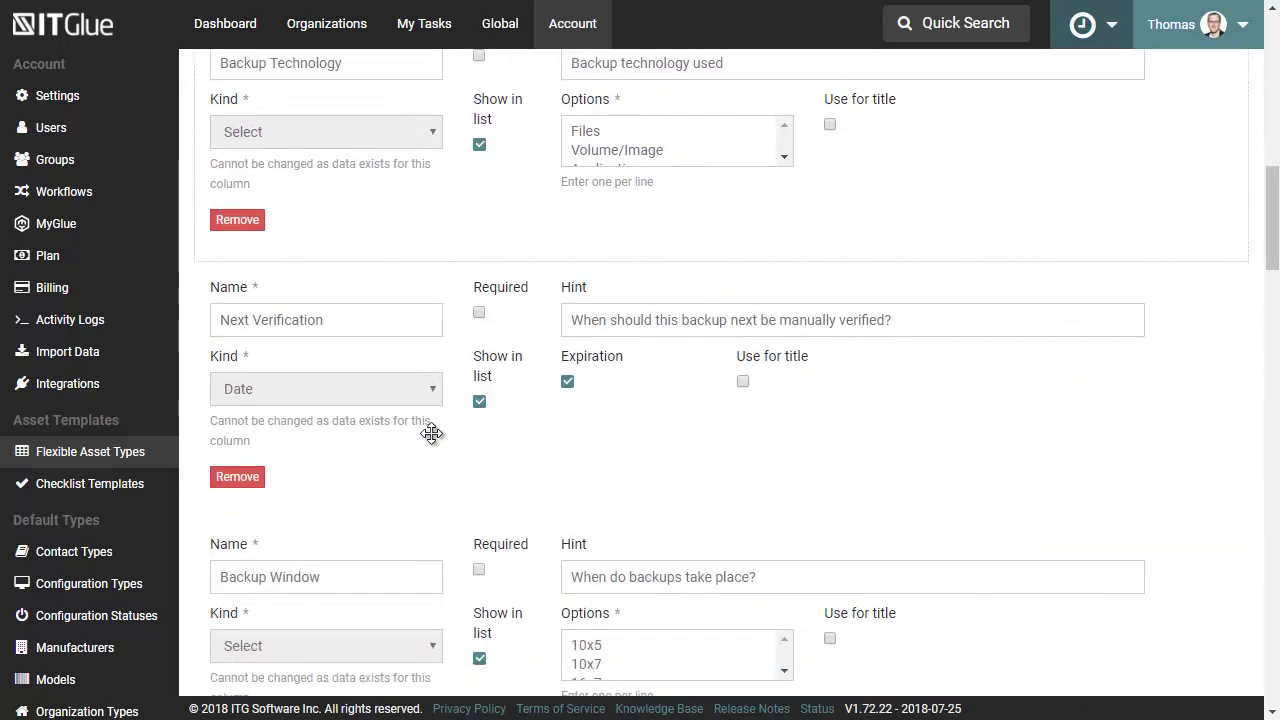
scroll(424, 485, down, 5)
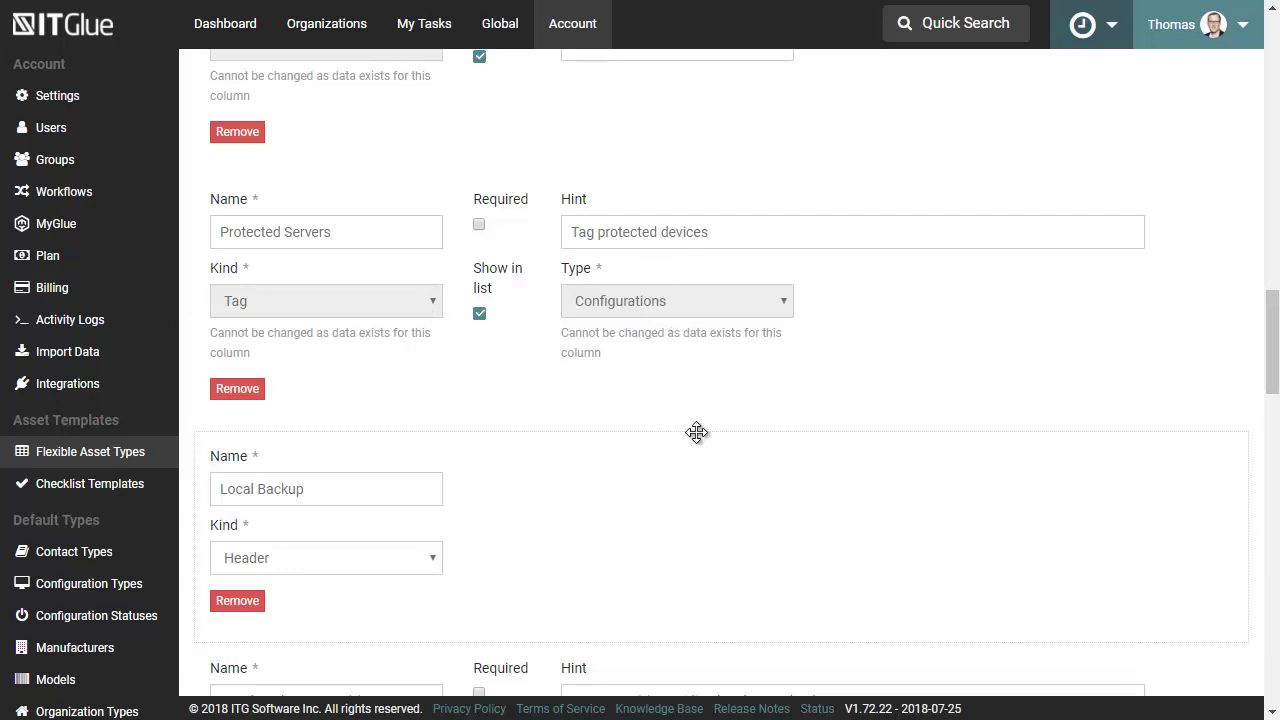
scroll(691, 437, down, 3)
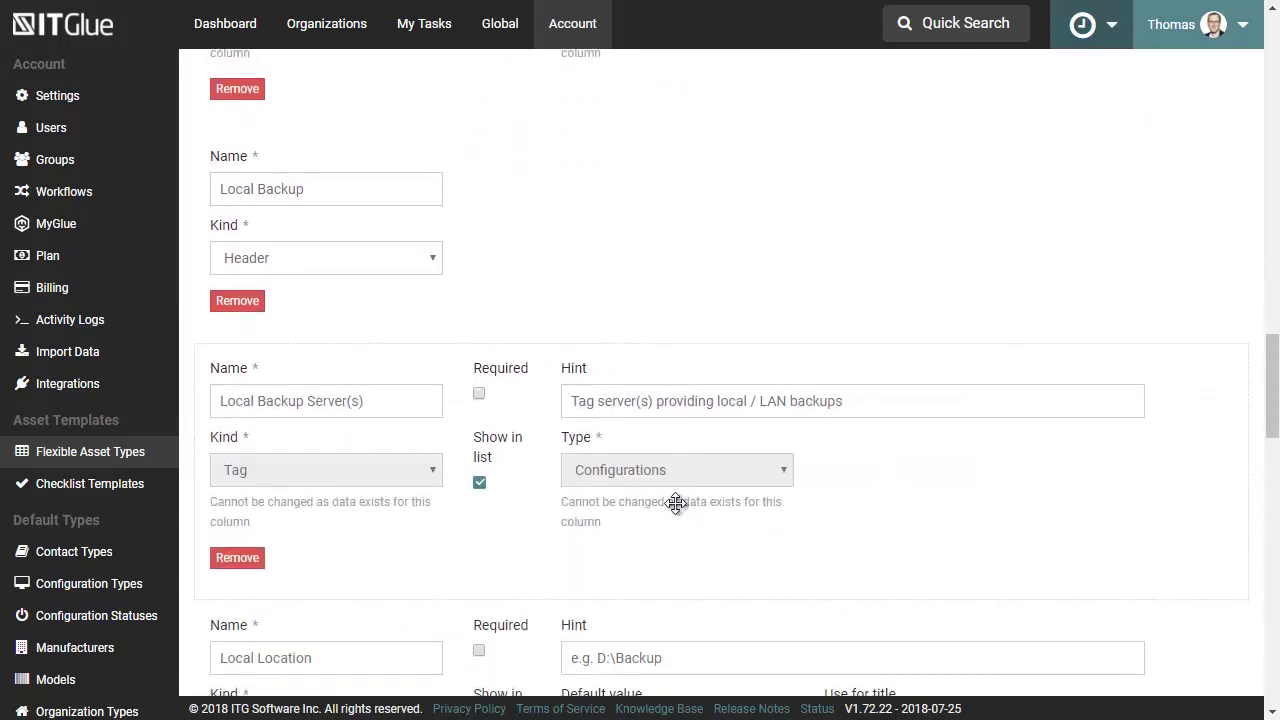
scroll(676, 503, down, 9)
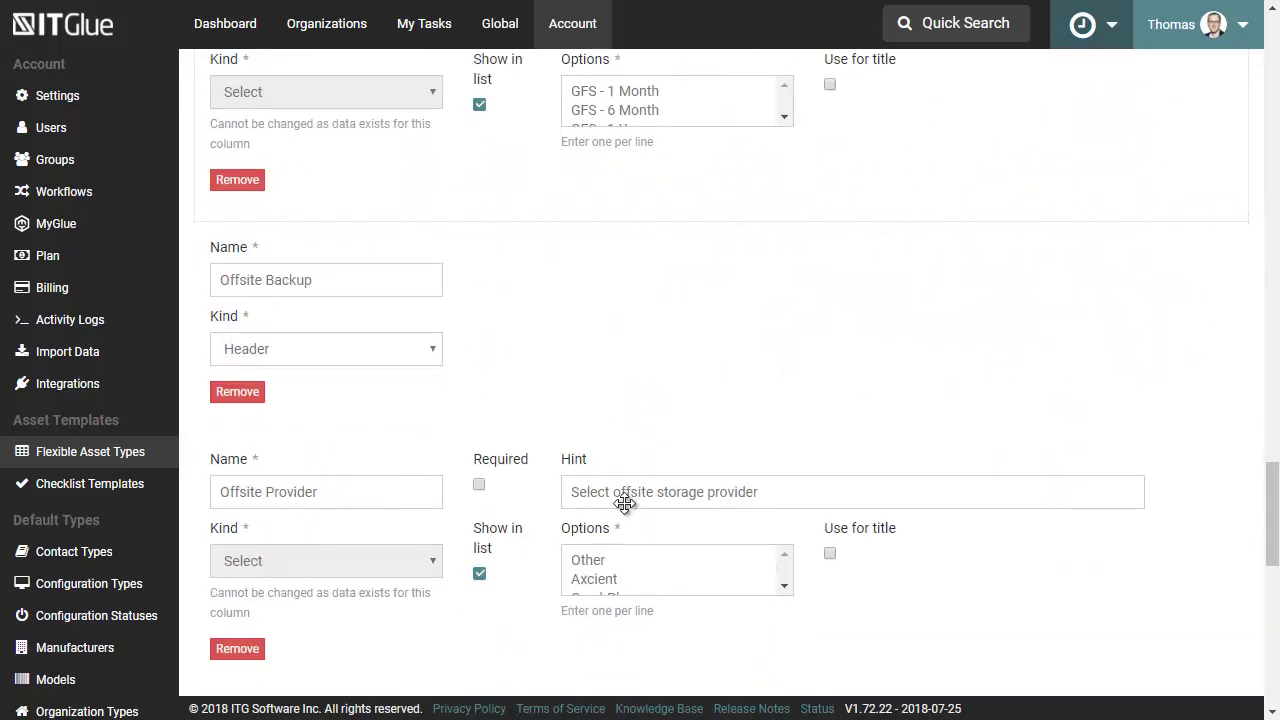
drag(418, 283, 465, 263)
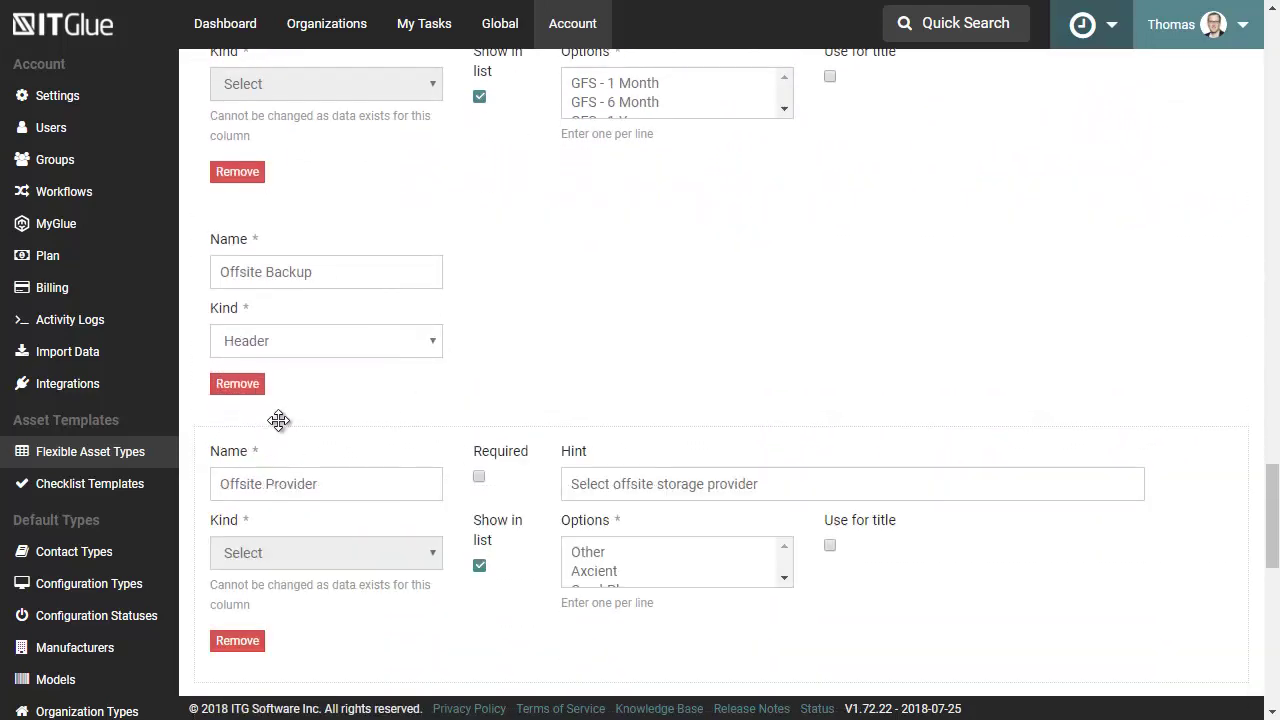
scroll(531, 389, down, 3)
scroll(531, 389, down, 5)
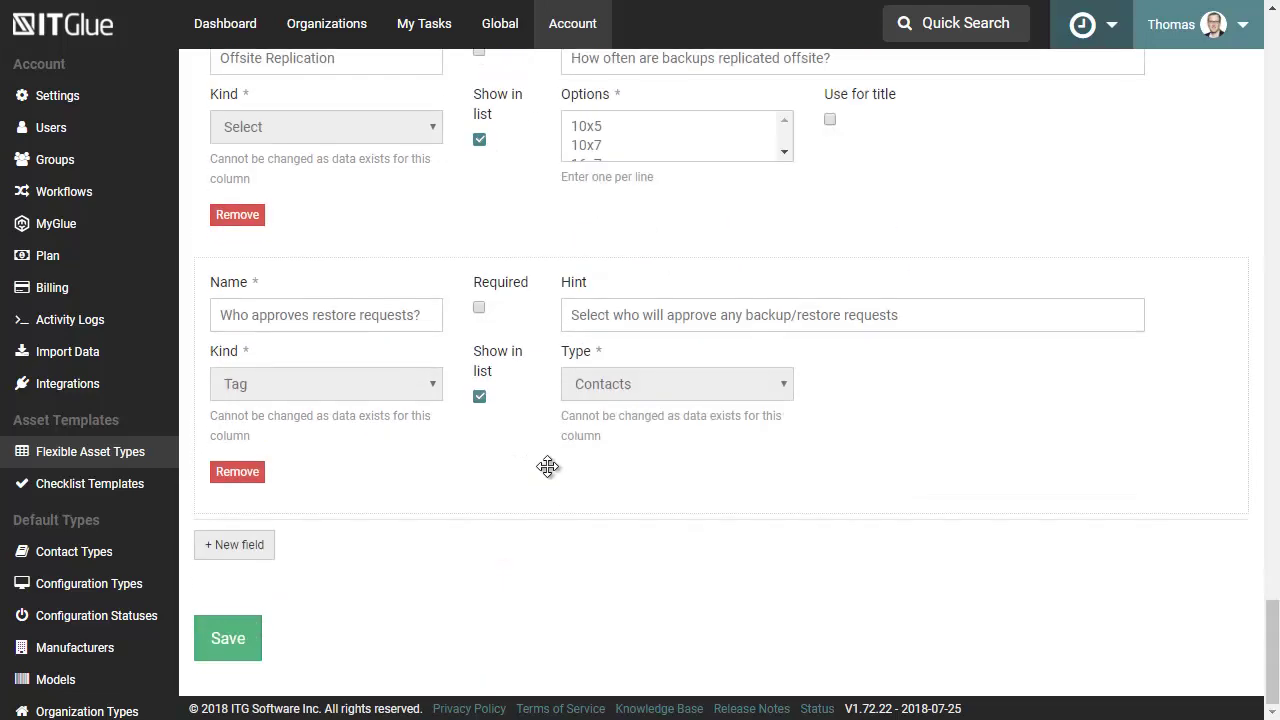
- Add a blank field to the end of the Backup type and view the available field kinds
click(233, 545)
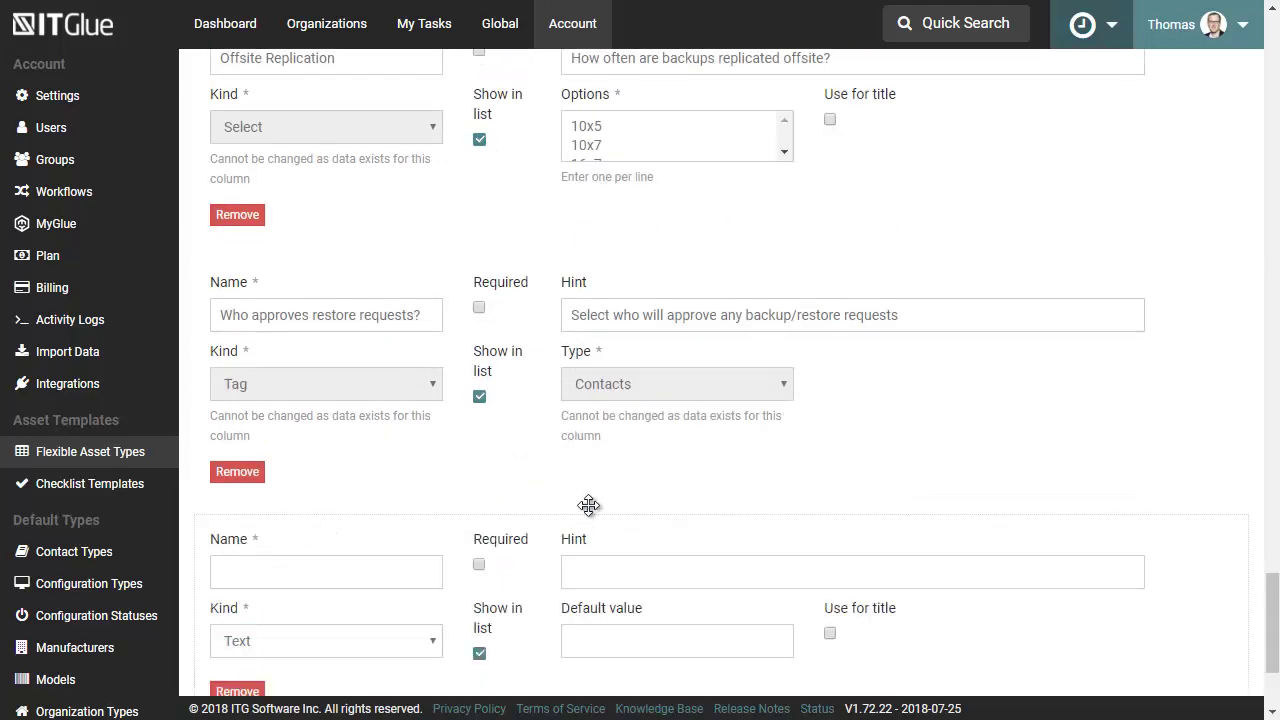
scroll(600, 460, down, 2)
click(432, 428)
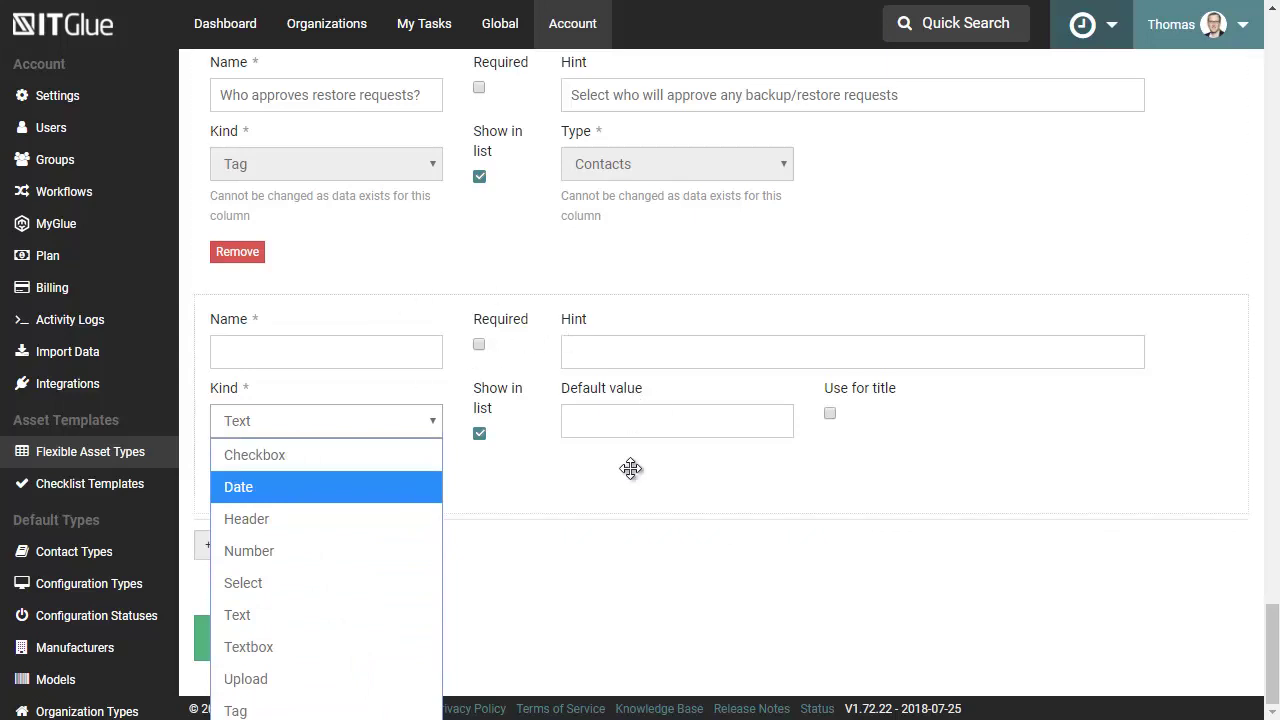
click(706, 625)
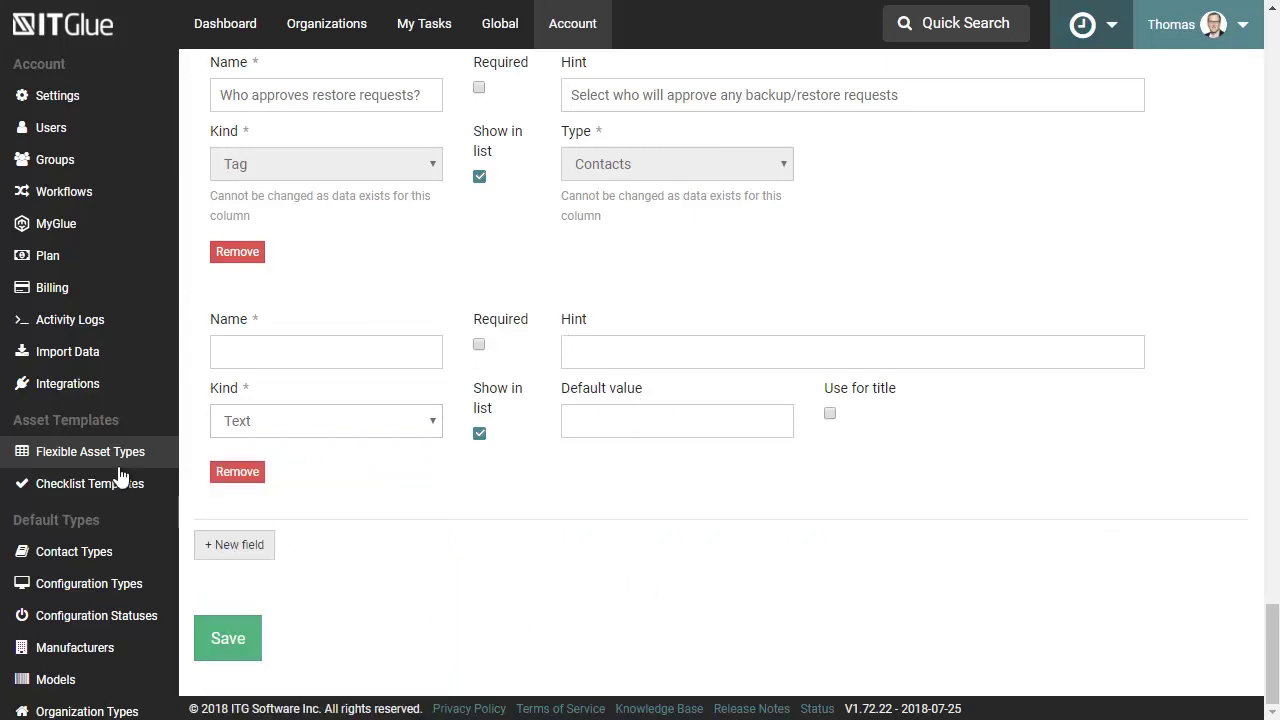
- Return to the flexible asset types, start a new one and review its blank creation form
click(90, 451)
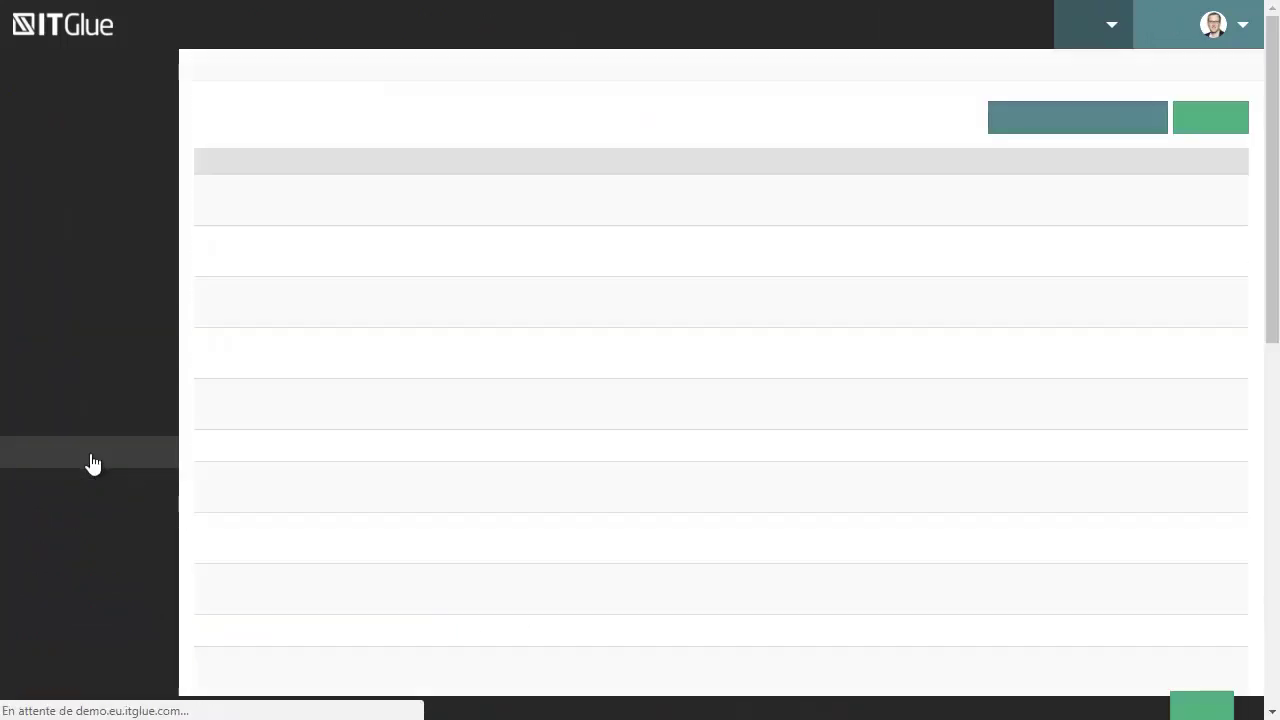
click(1214, 119)
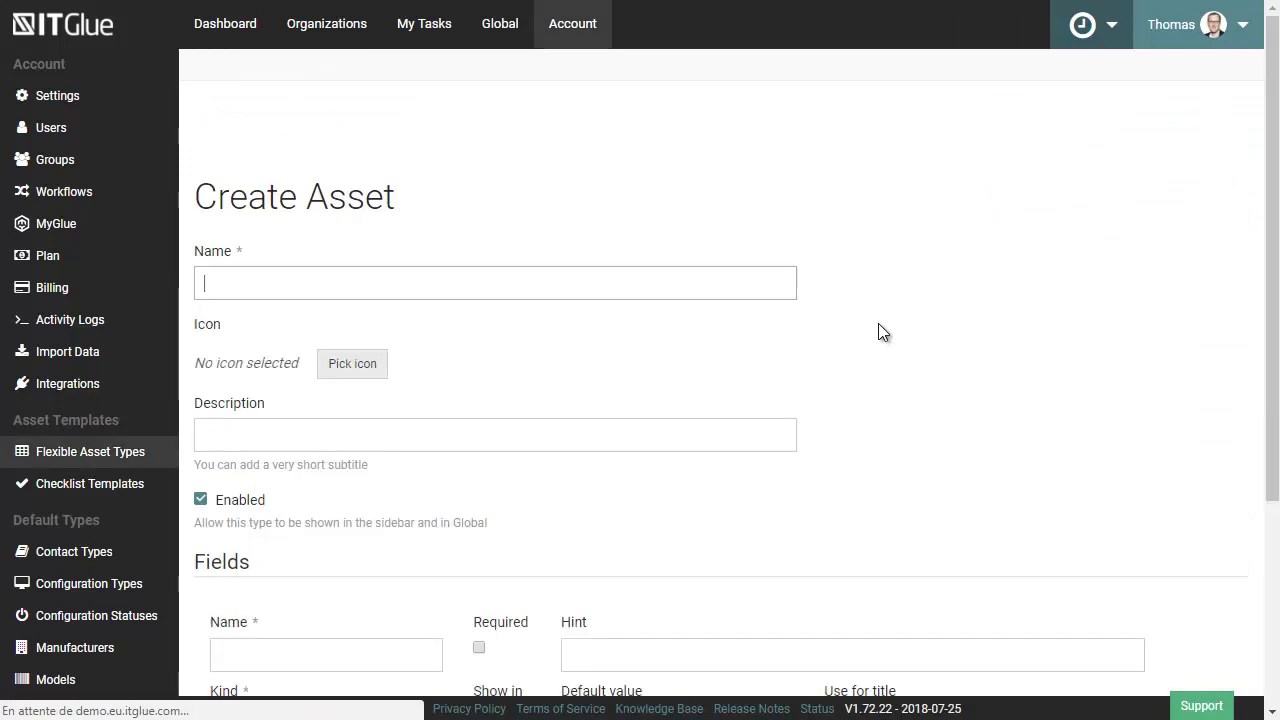
scroll(830, 385, down, 2)
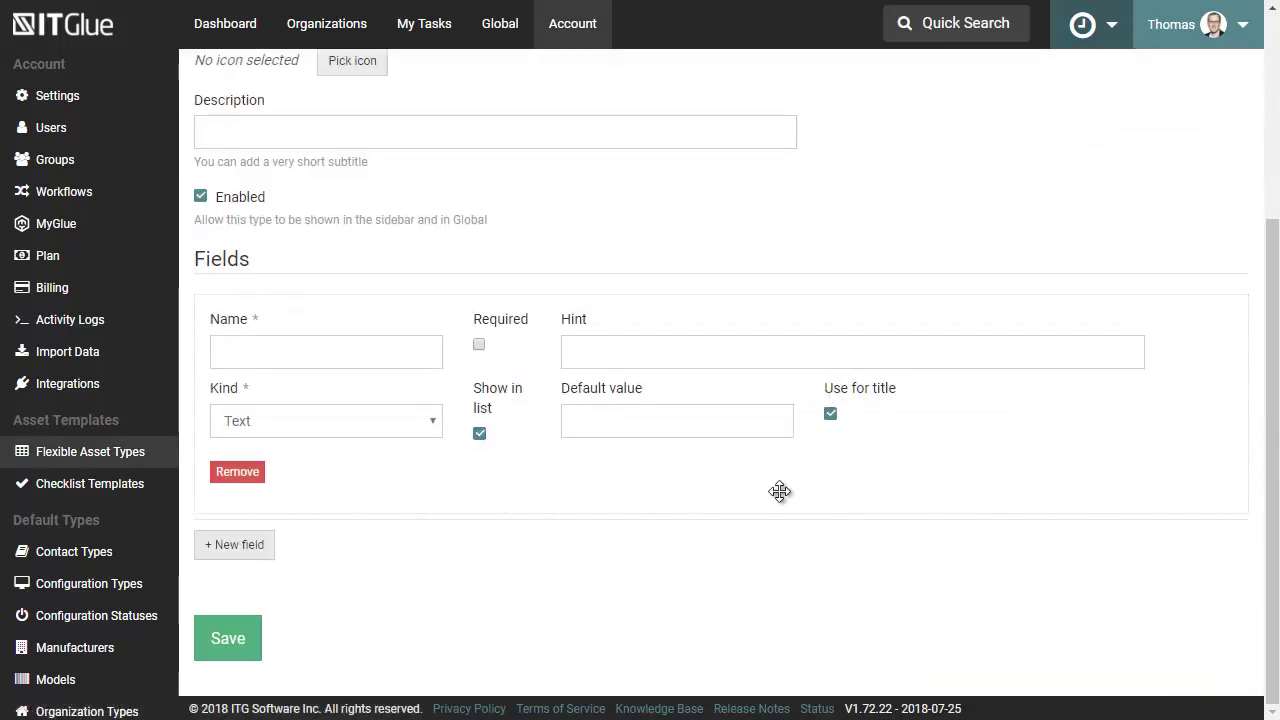
scroll(777, 491, up, 3)
scroll(760, 500, up, 1)
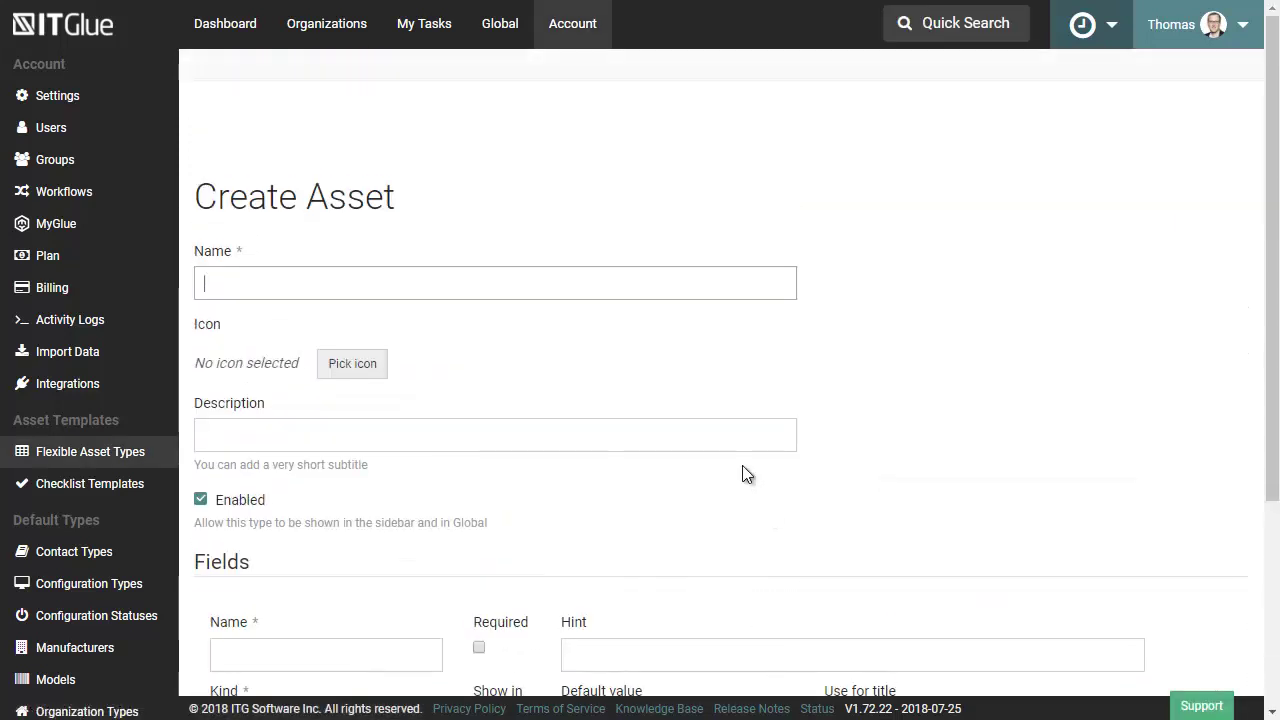
- Go back to the Flexible Assets list and look through the asset types on its first page
click(57, 456)
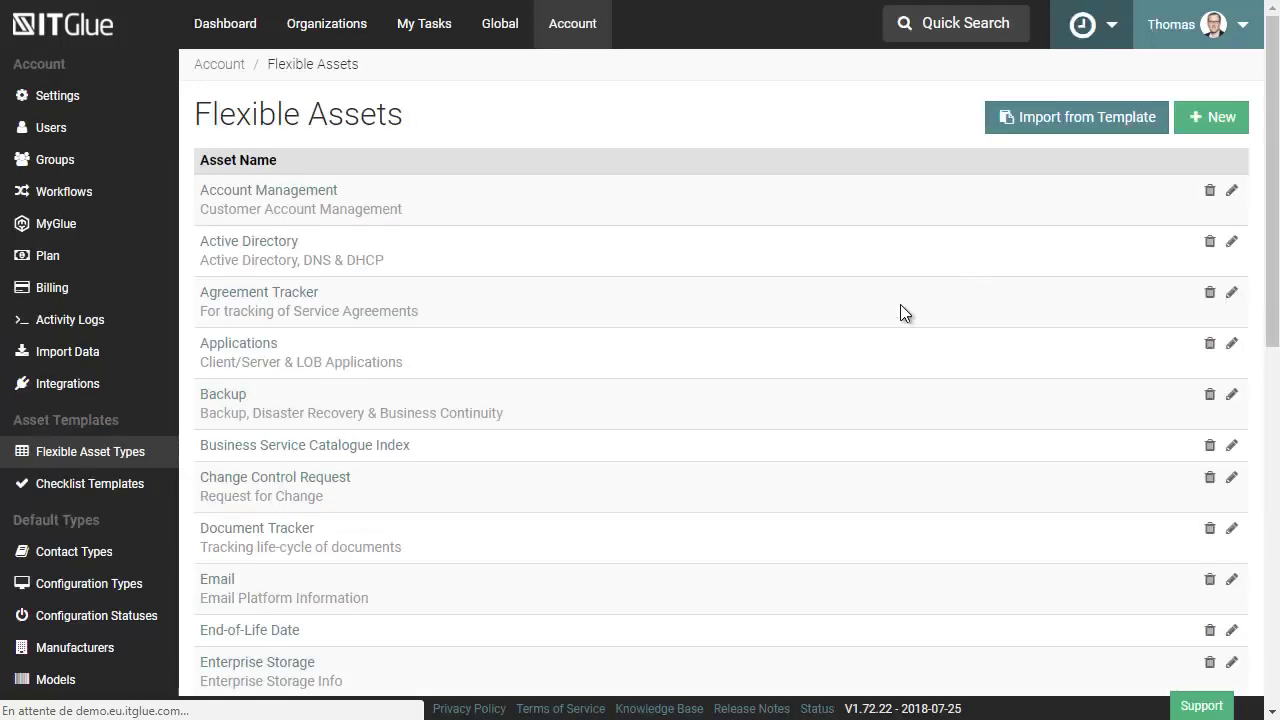
scroll(755, 391, down, 2)
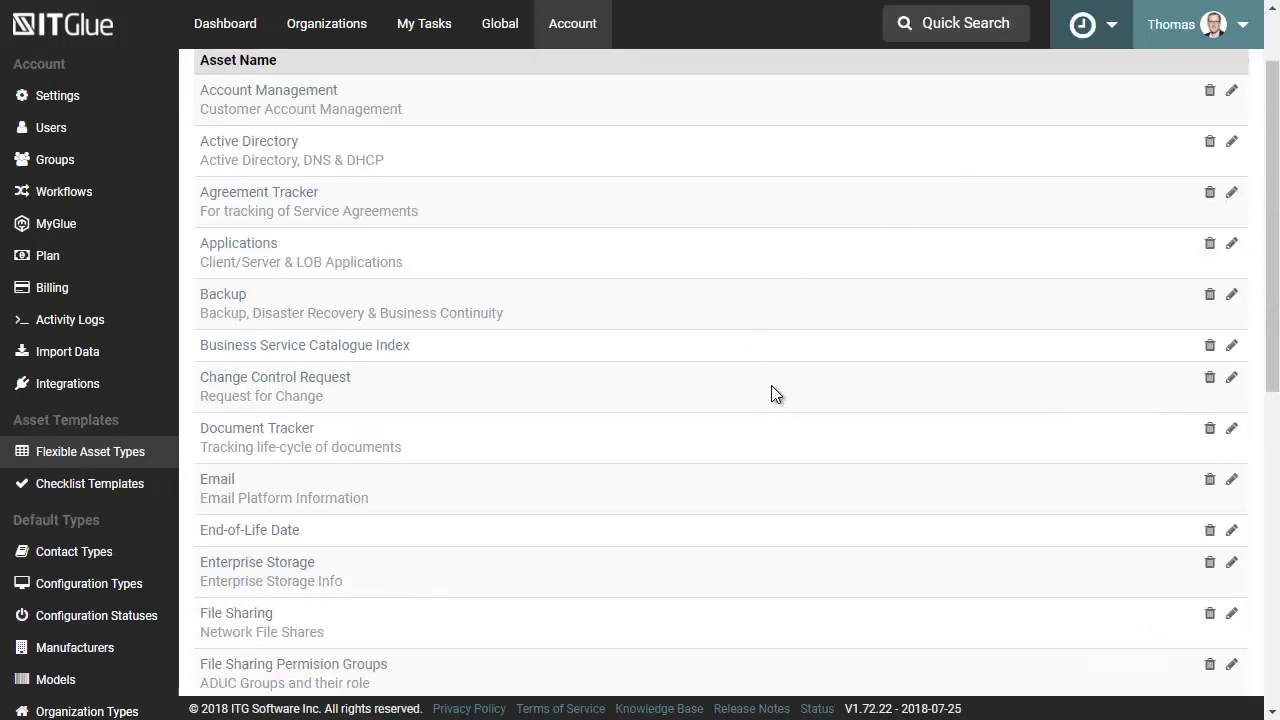
scroll(798, 388, down, 1)
scroll(798, 379, down, 1)
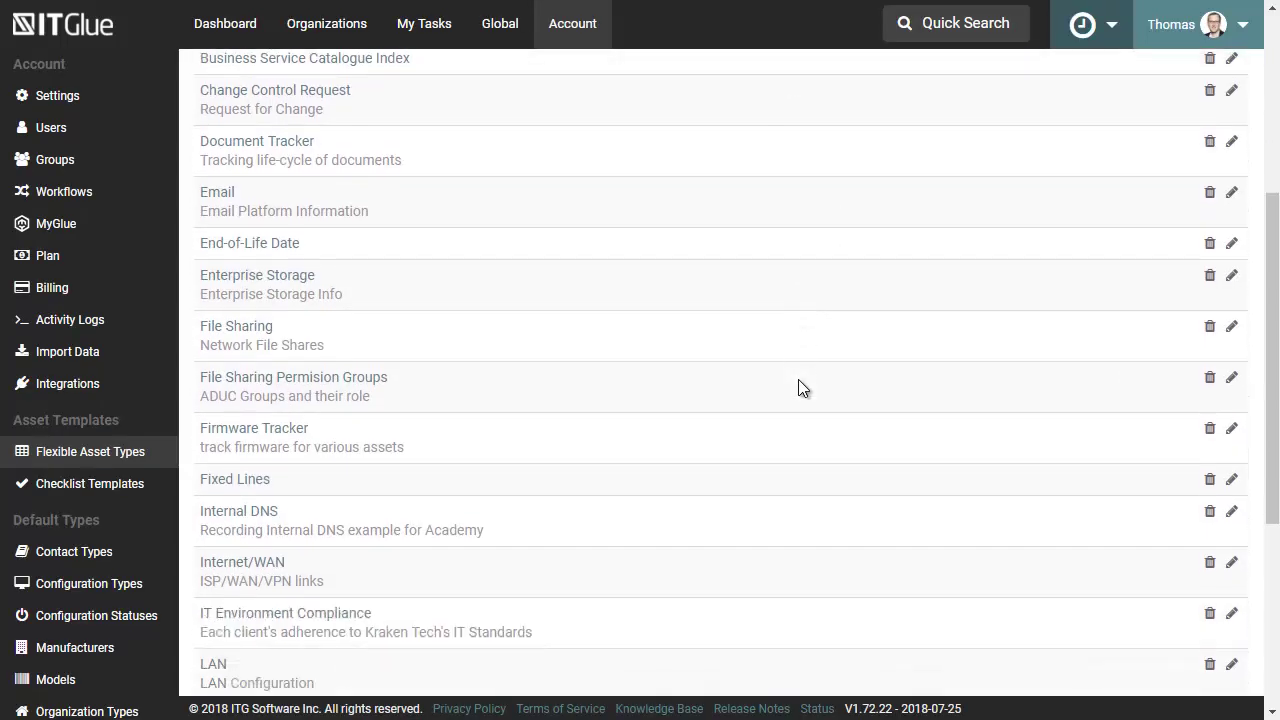
scroll(672, 338, down, 3)
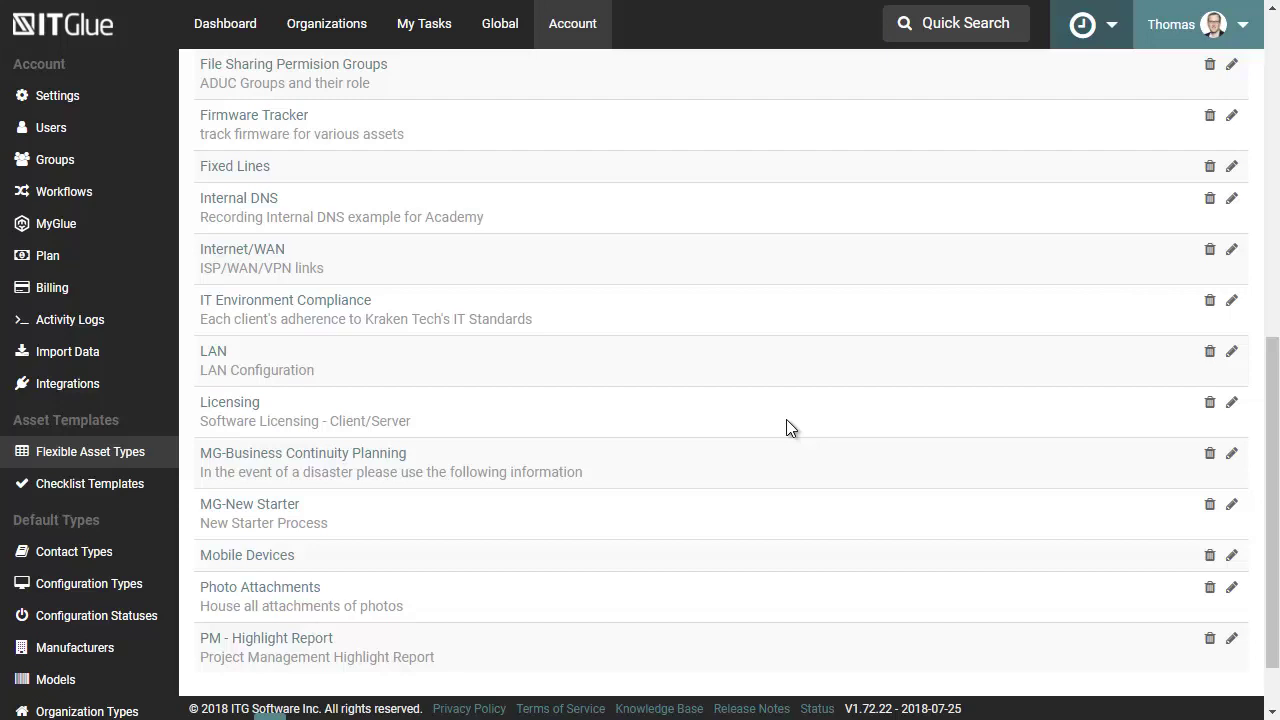
scroll(786, 420, up, 1)
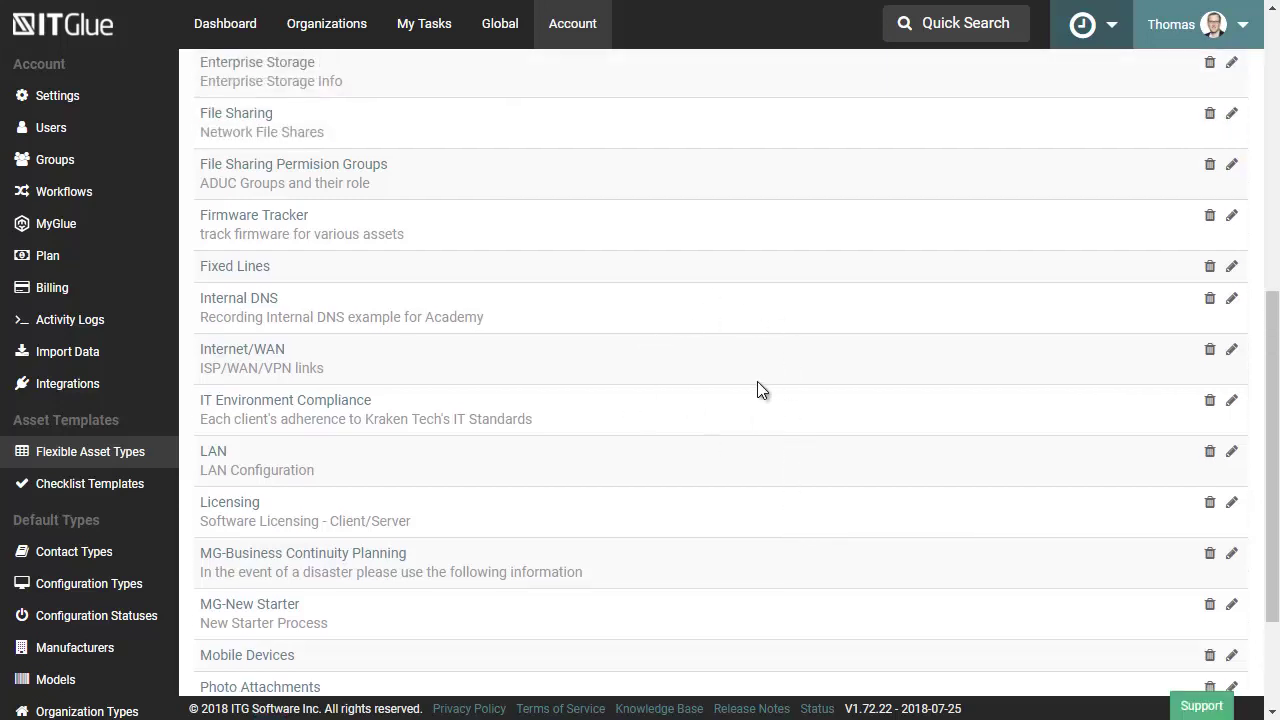
scroll(757, 389, down, 2)
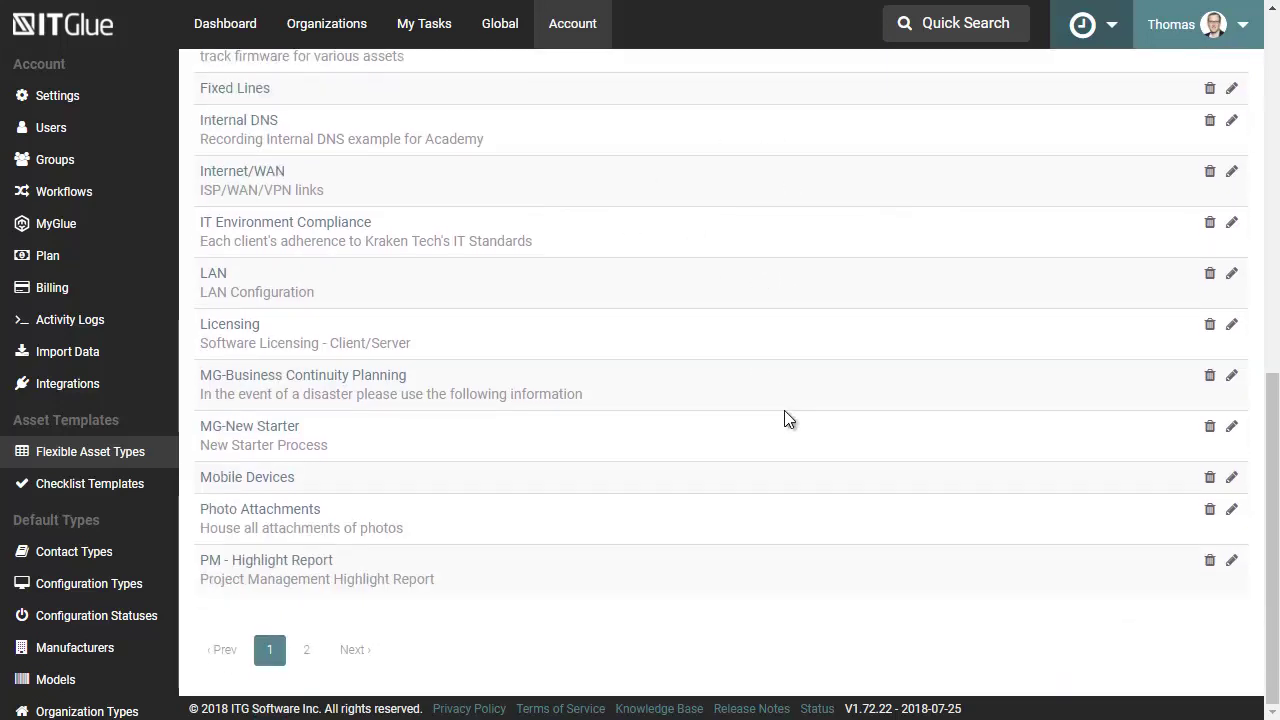
- Look through the second page of the Flexible Assets list and return to page 1
click(306, 650)
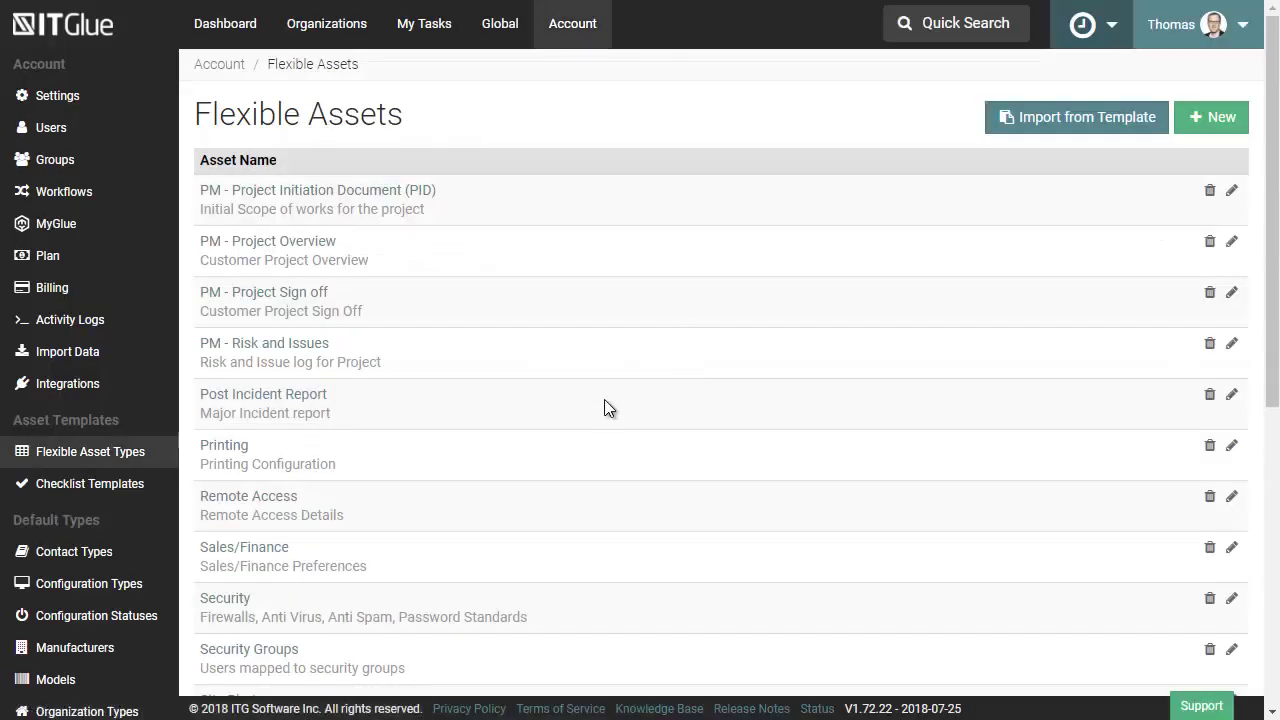
scroll(604, 405, down, 1)
scroll(604, 405, down, 2)
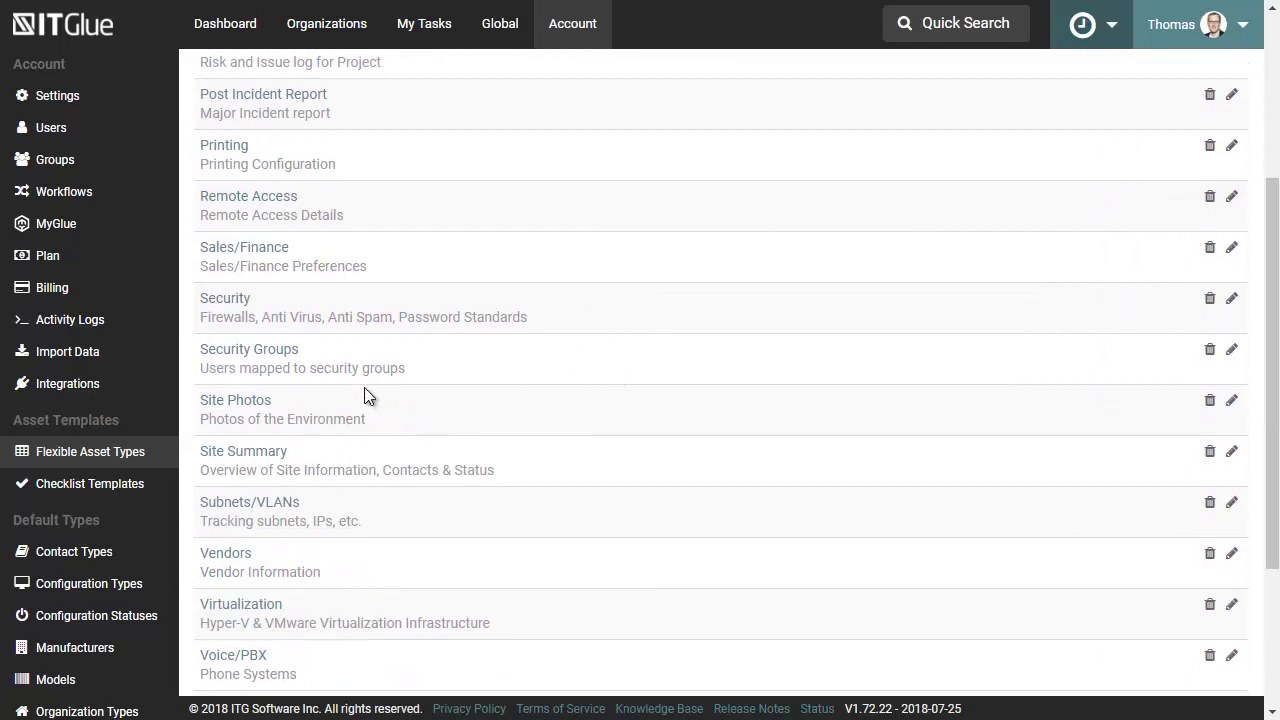
scroll(489, 377, down, 1)
scroll(489, 386, down, 2)
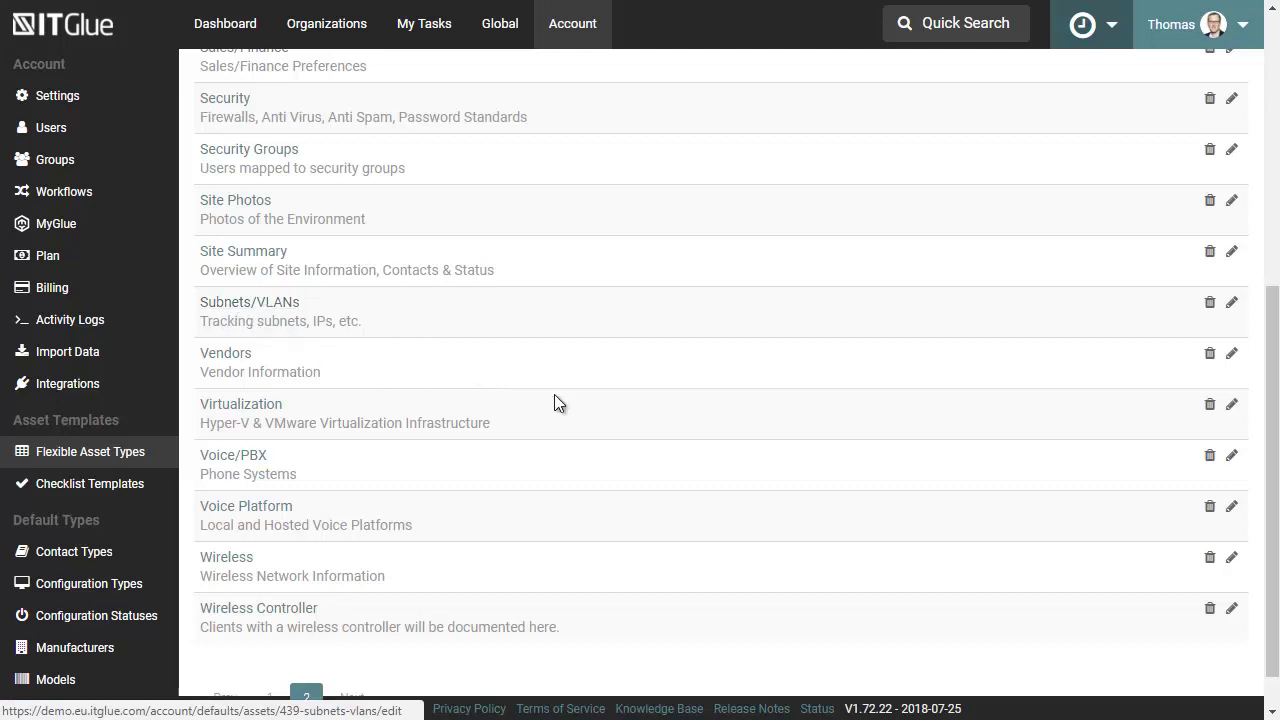
scroll(569, 465, down, 1)
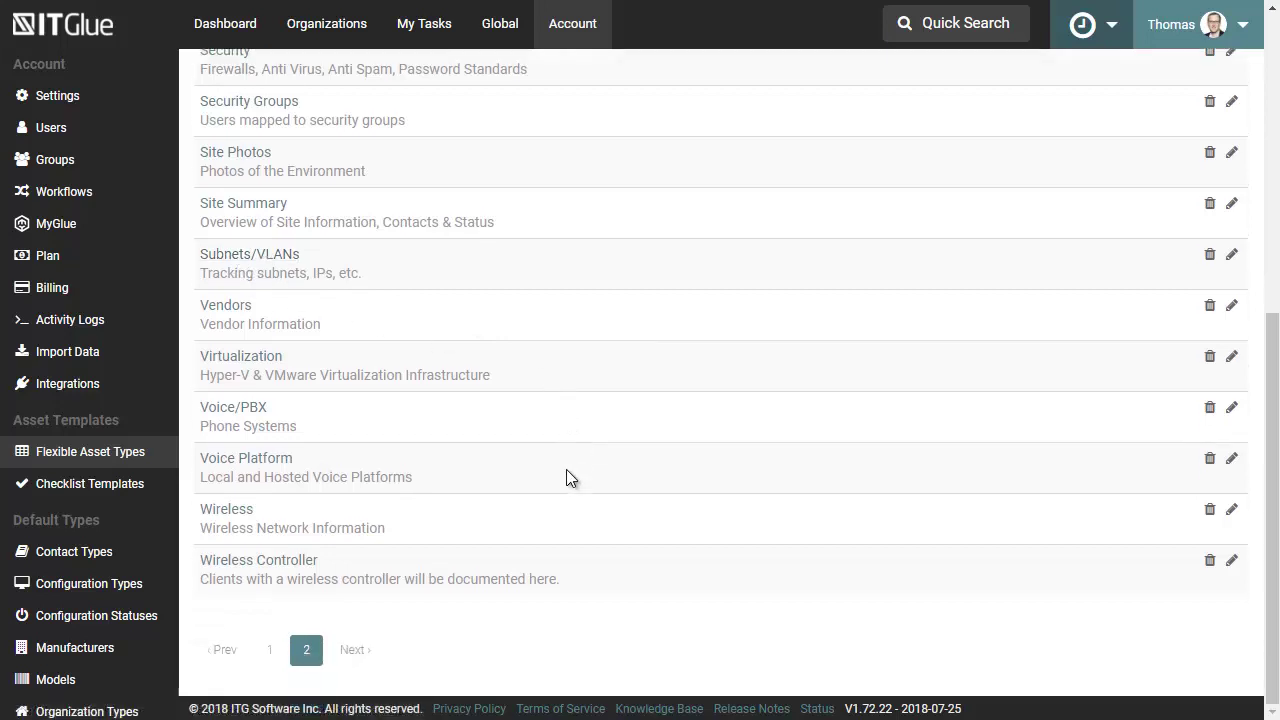
click(272, 650)
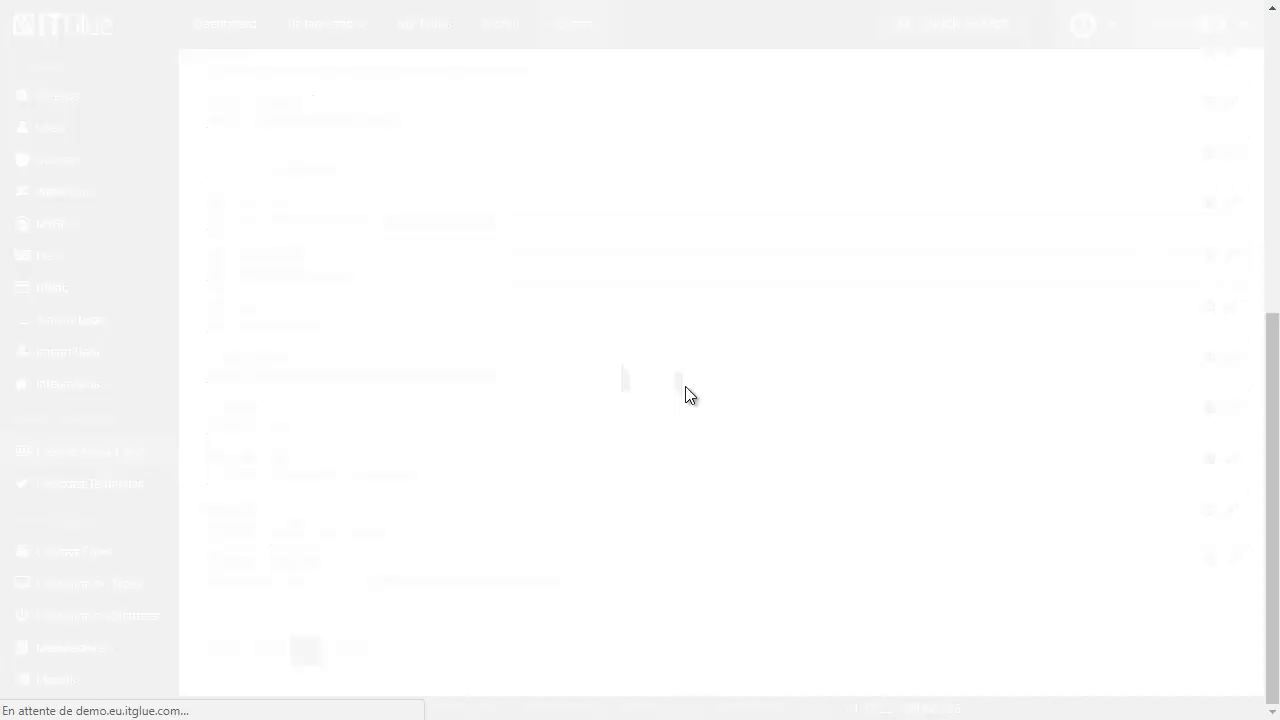